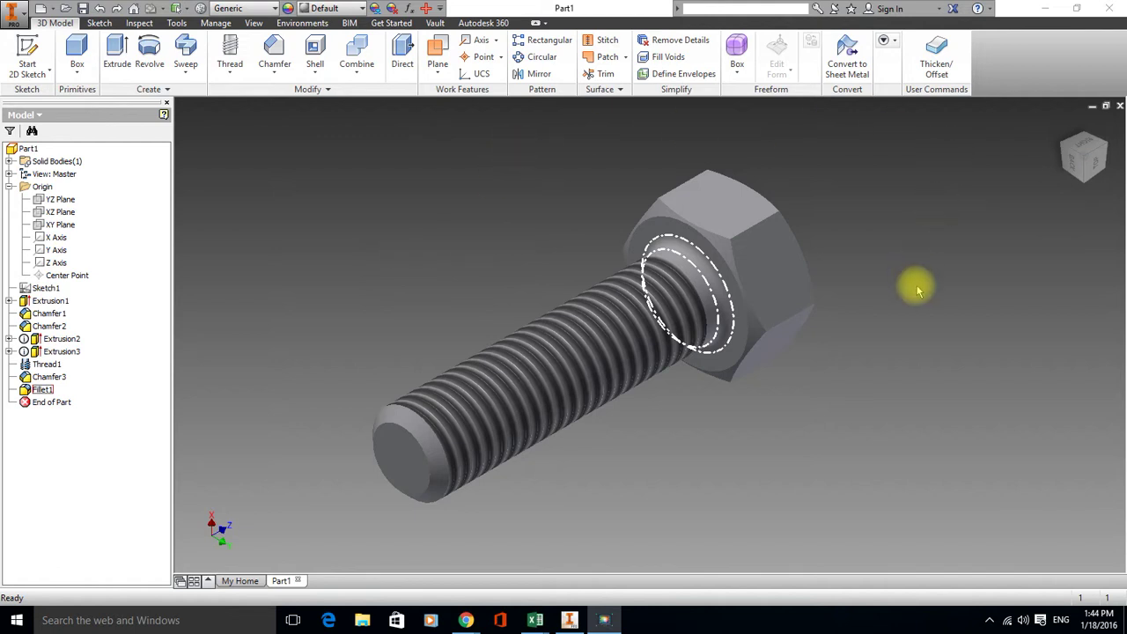
# Start a new 2D sketch on the XY plane with the bolt shifted to the left
pyautogui.click(947, 288)
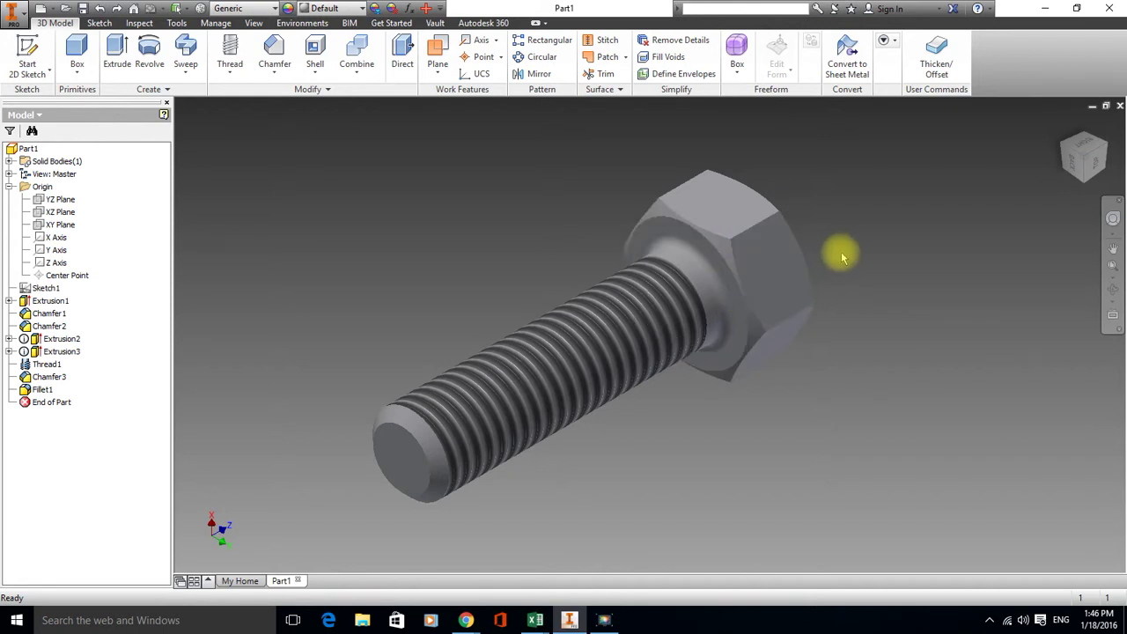
pyautogui.moveTo(843, 220); pyautogui.dragTo(707, 219, button='middle')
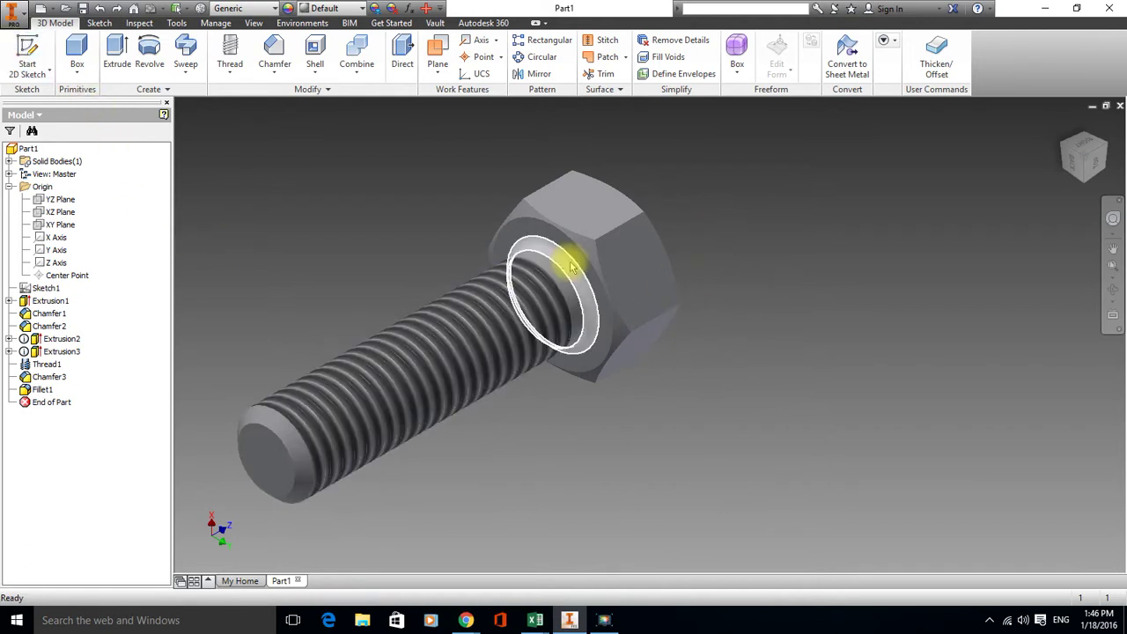
pyautogui.click(47, 57)
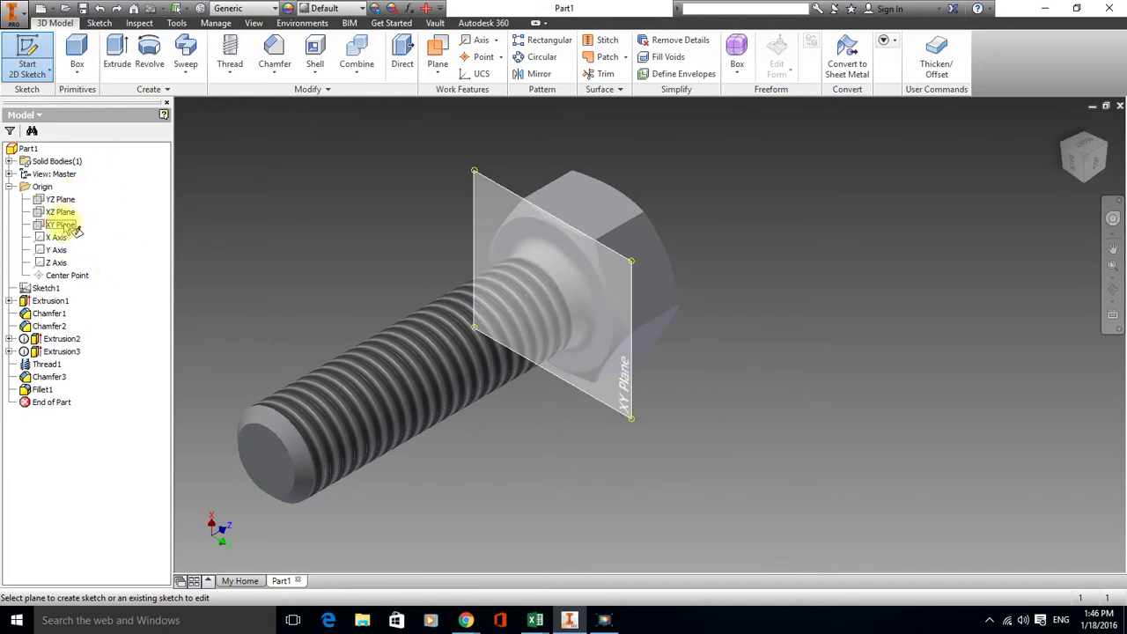
pyautogui.click(76, 225)
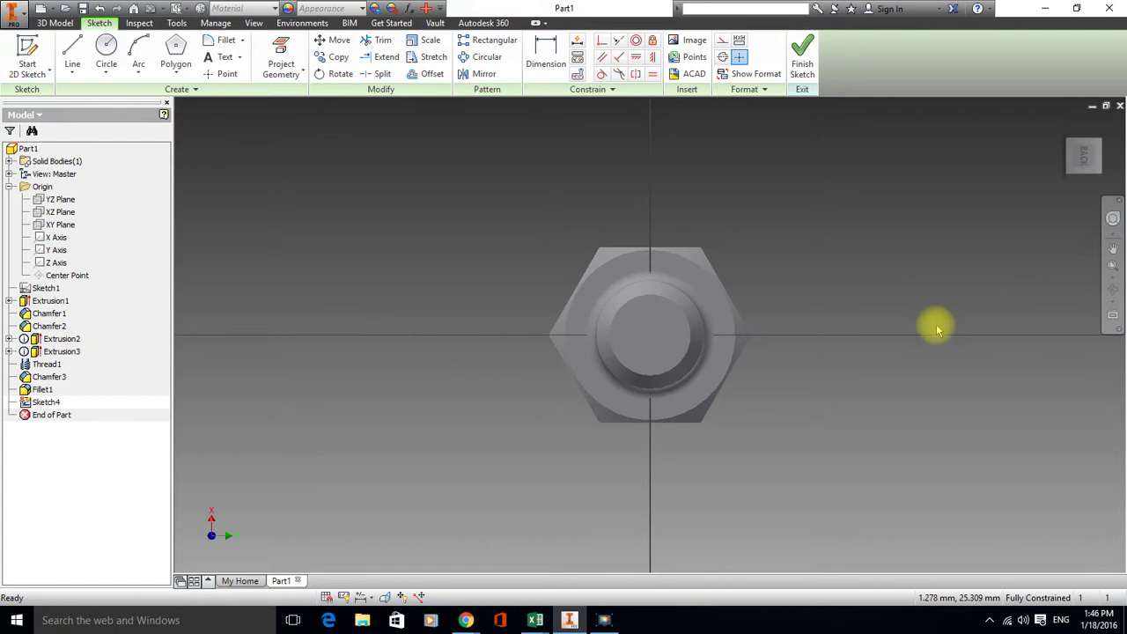
pyautogui.moveTo(936, 323); pyautogui.dragTo(654, 317, button='middle')
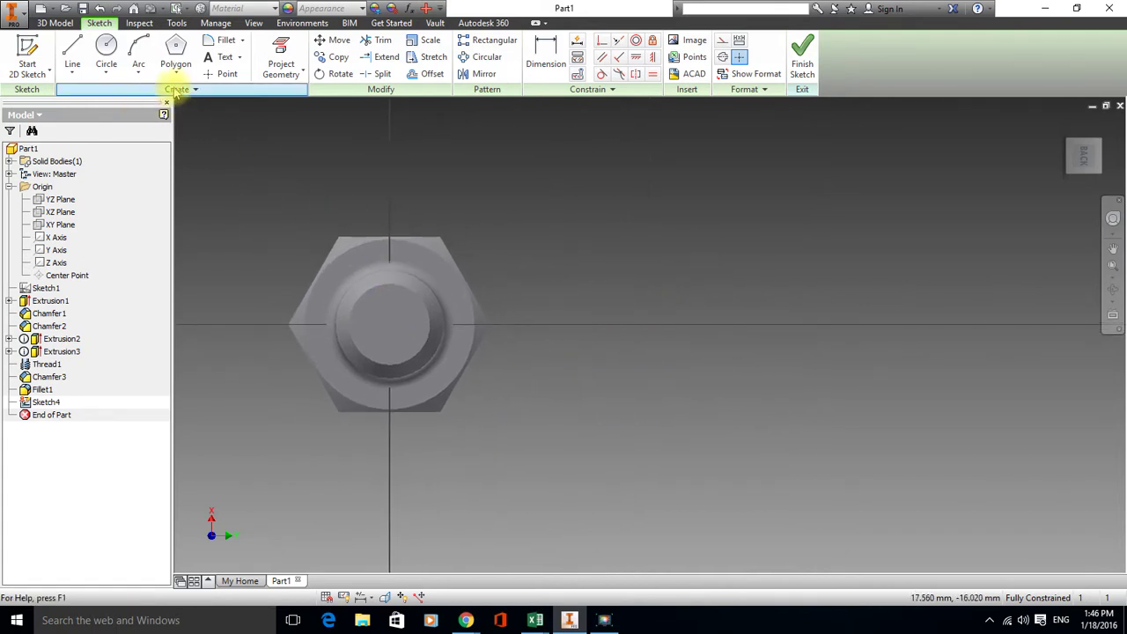
# Draw a hexagon right of the bolt and dimension it 13 mm across the flats
pyautogui.click(180, 57)
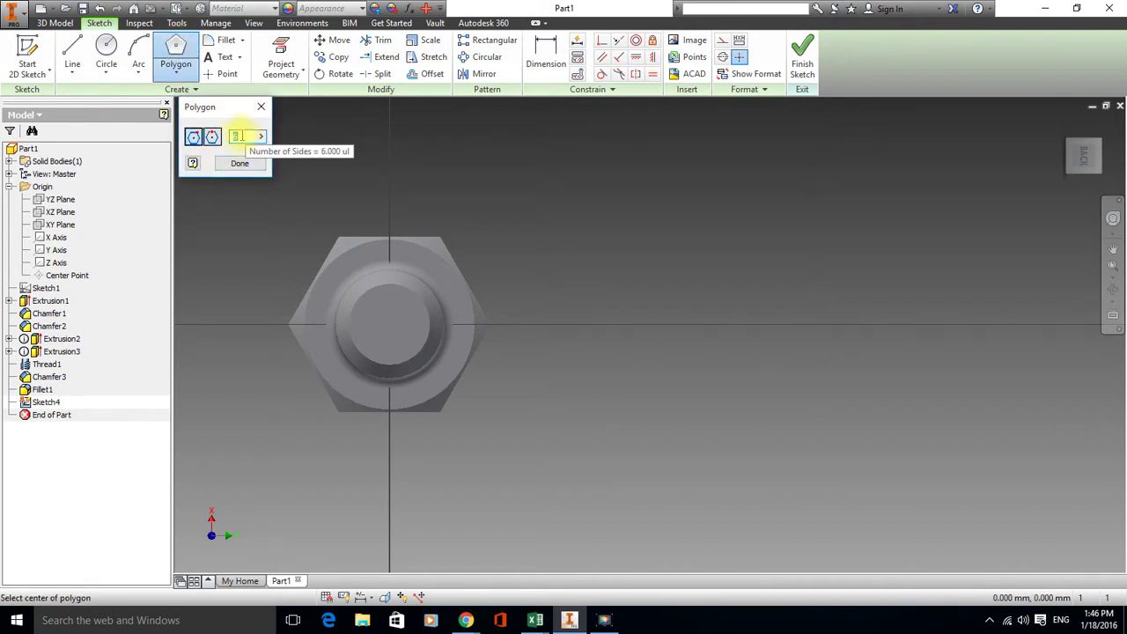
pyautogui.click(679, 324)
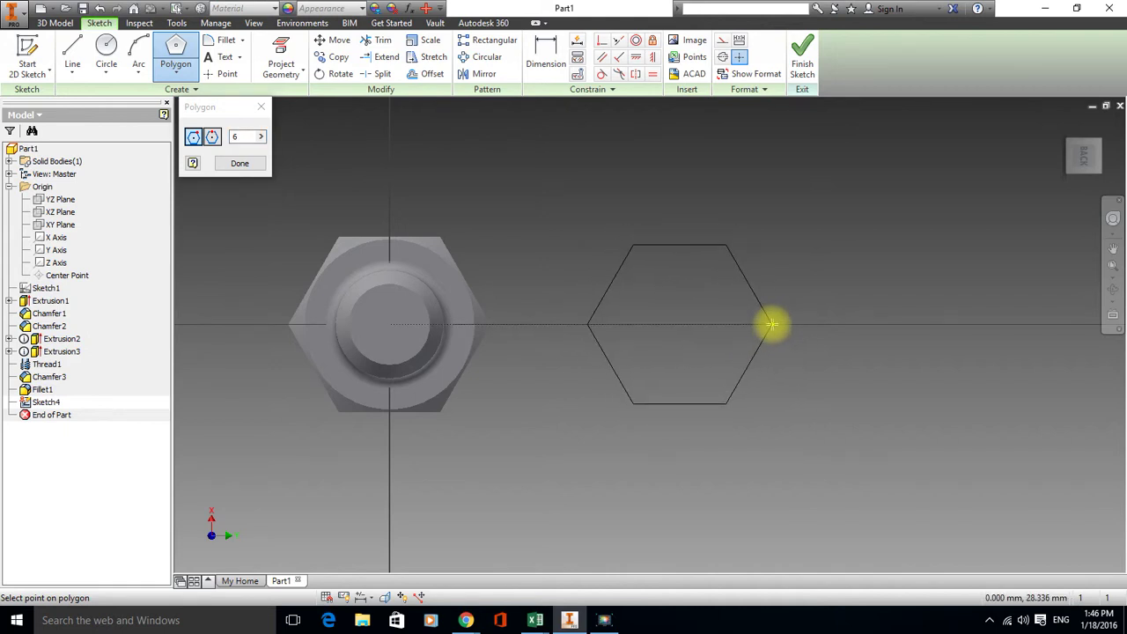
pyautogui.click(771, 324)
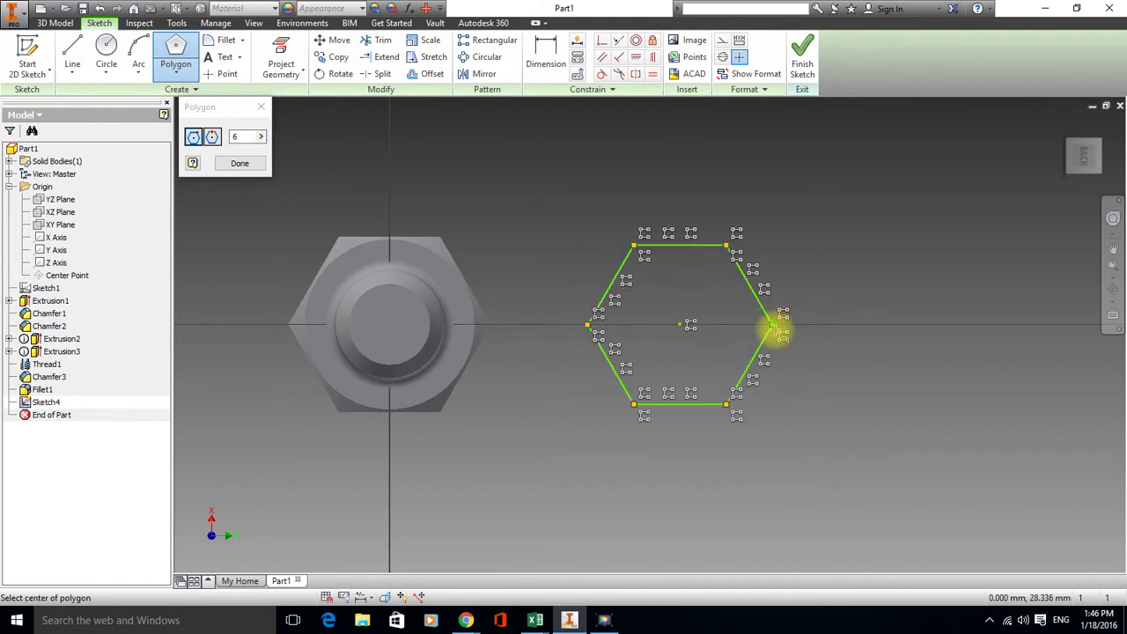
pyautogui.click(546, 55)
pyautogui.click(704, 245)
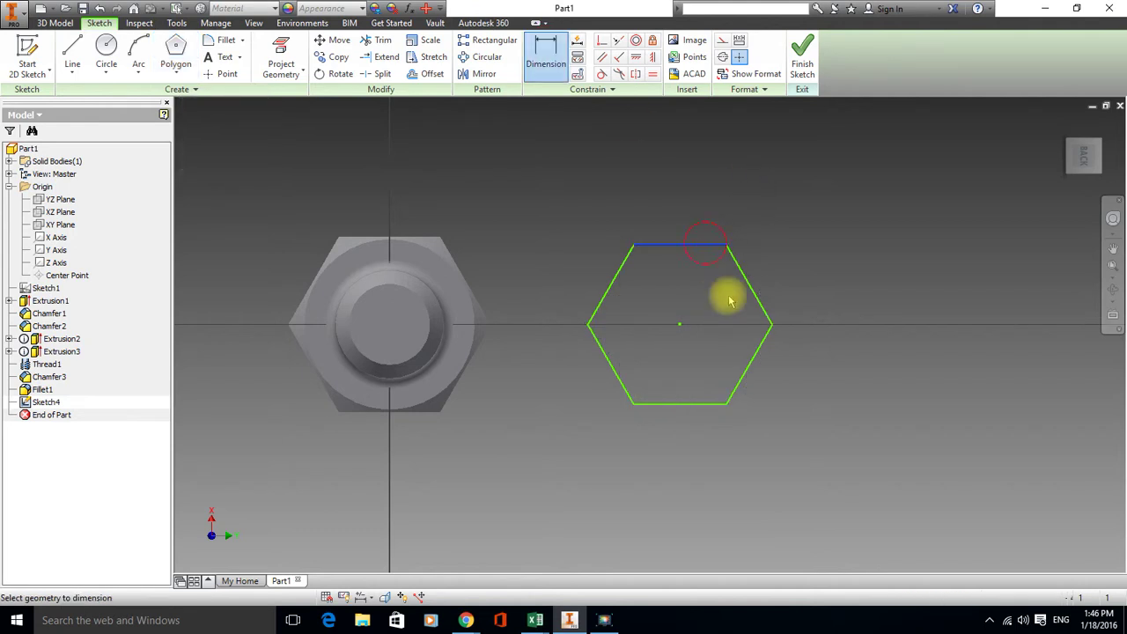
pyautogui.click(706, 404)
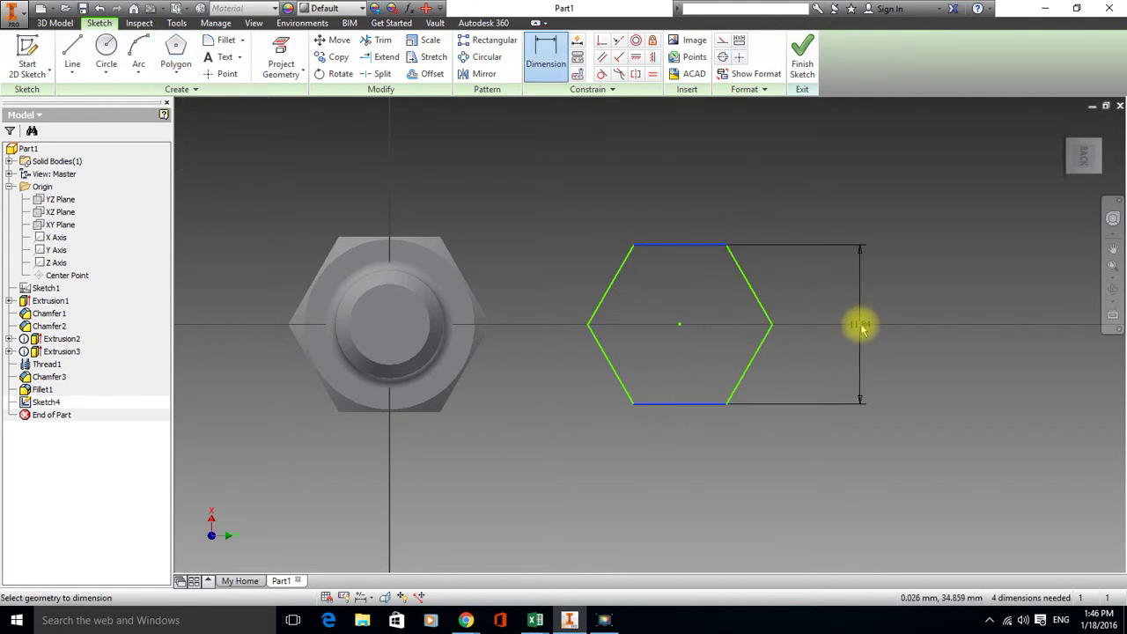
pyautogui.click(861, 328)
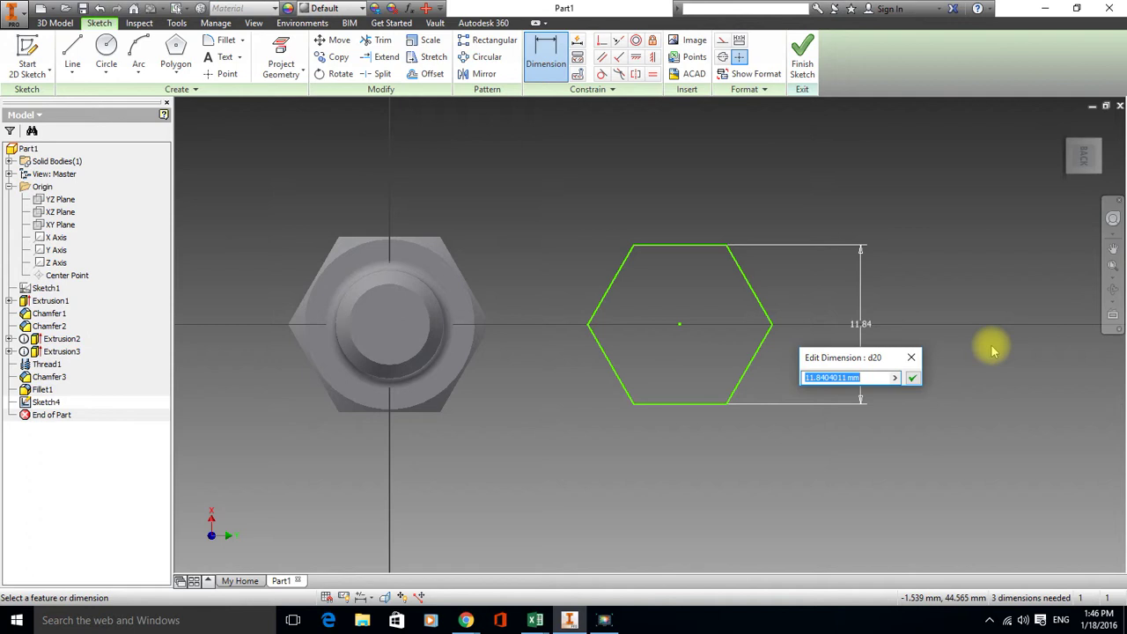
pyautogui.write('13')
pyautogui.press('Return')
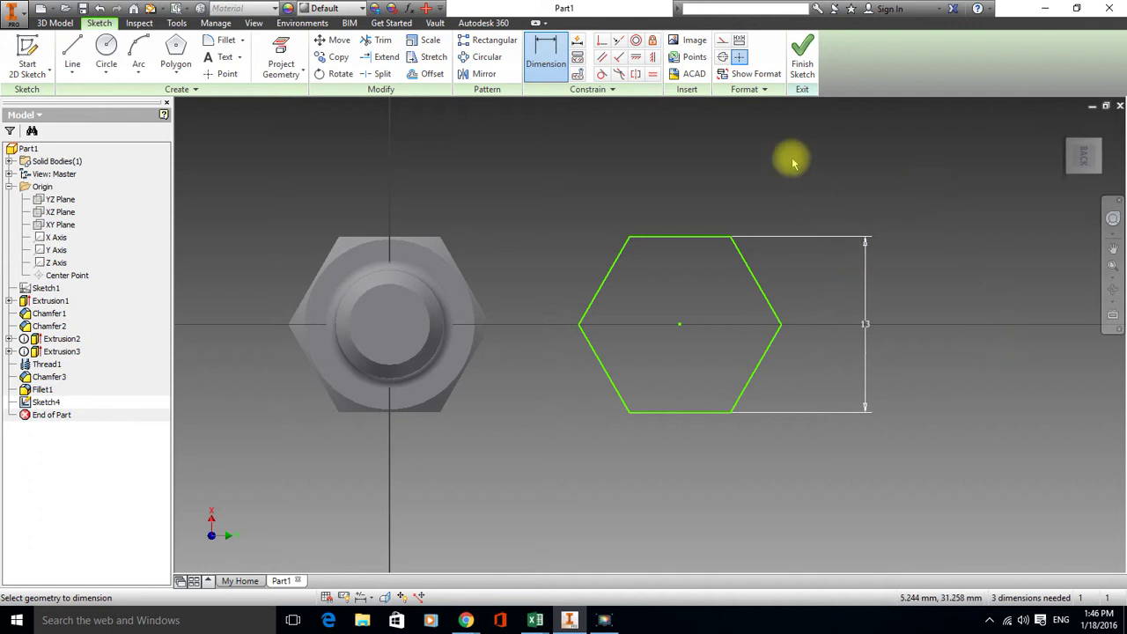
# Finish the sketch and extrude the hexagon 6.5 mm into a solid hex block
pyautogui.click(801, 48)
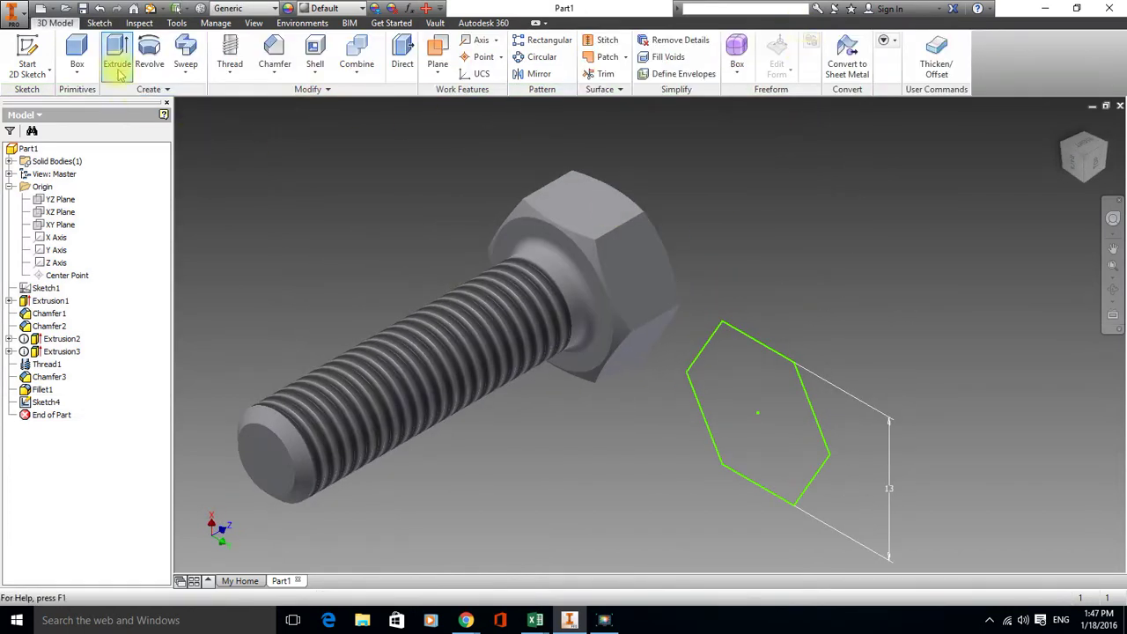
pyautogui.click(116, 48)
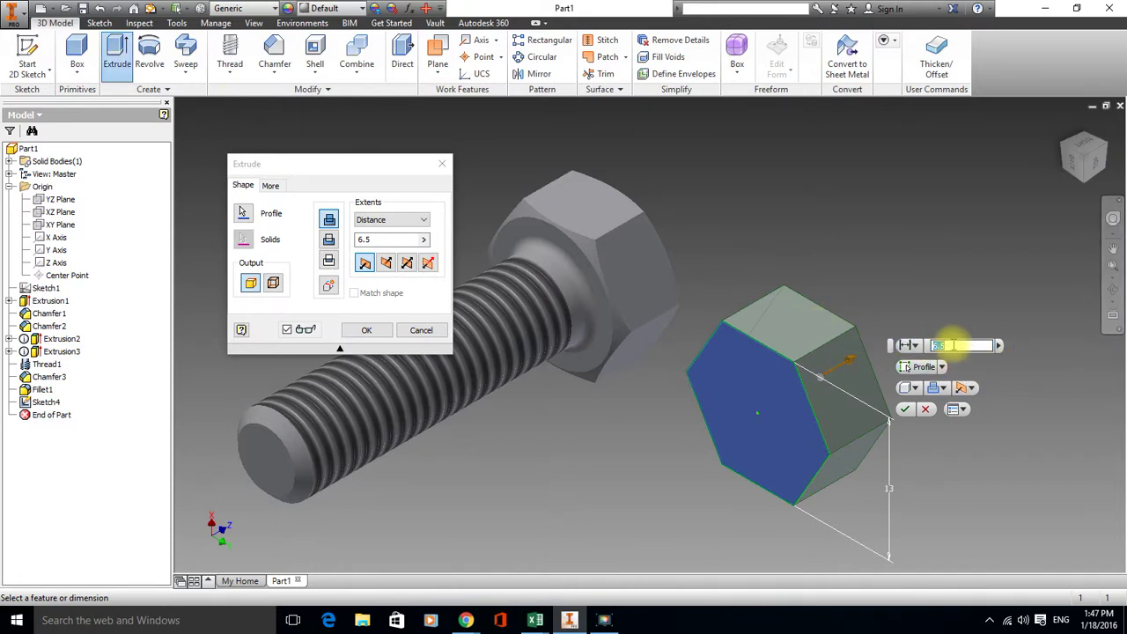
pyautogui.click(907, 410)
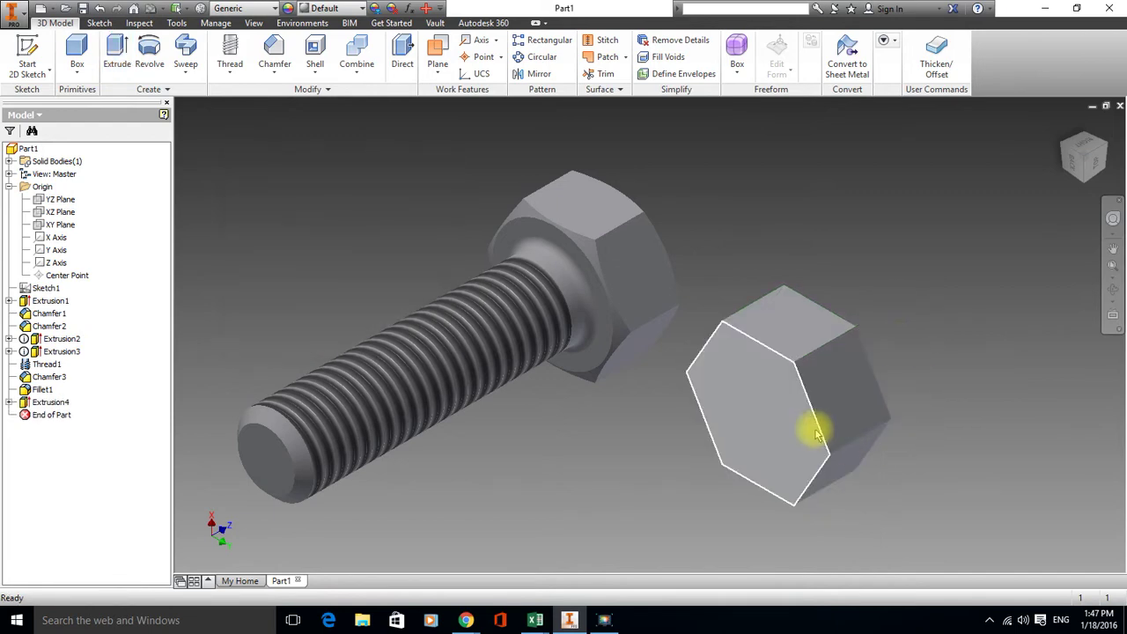
# Chamfer the five edges around the hex block's front face and orbit to inspect the chamfer
pyautogui.click(279, 54)
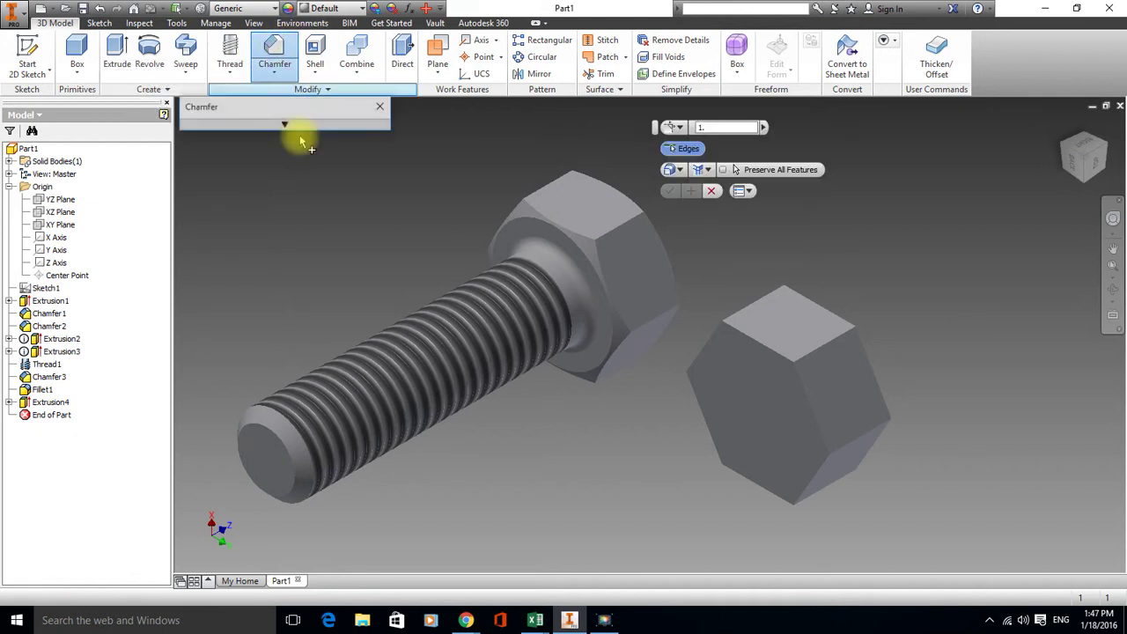
pyautogui.click(759, 338)
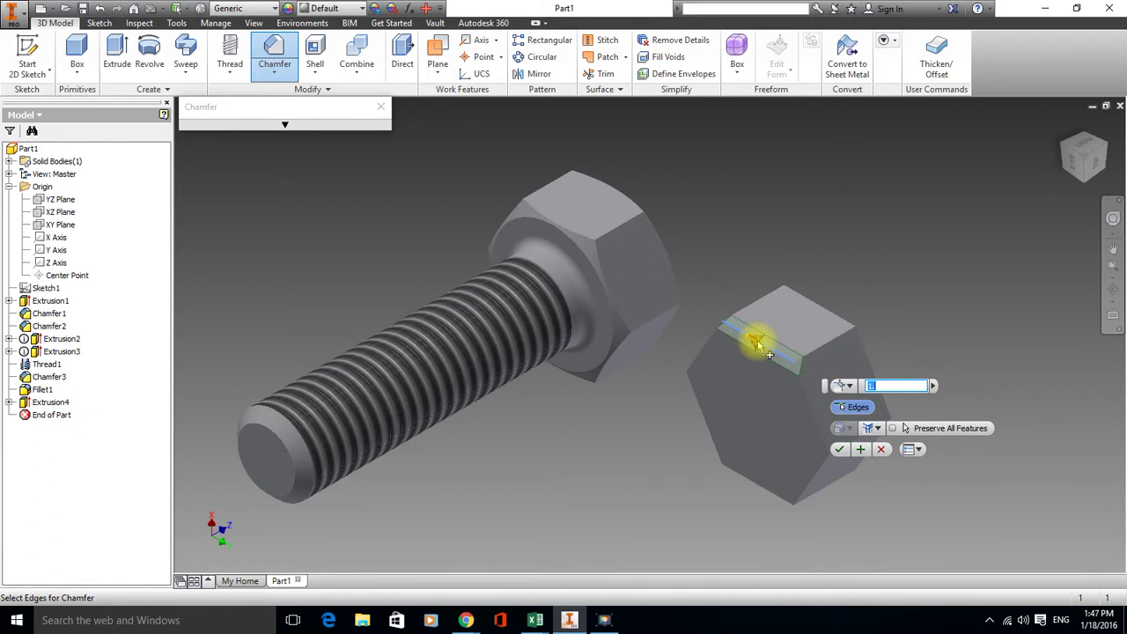
pyautogui.click(810, 403)
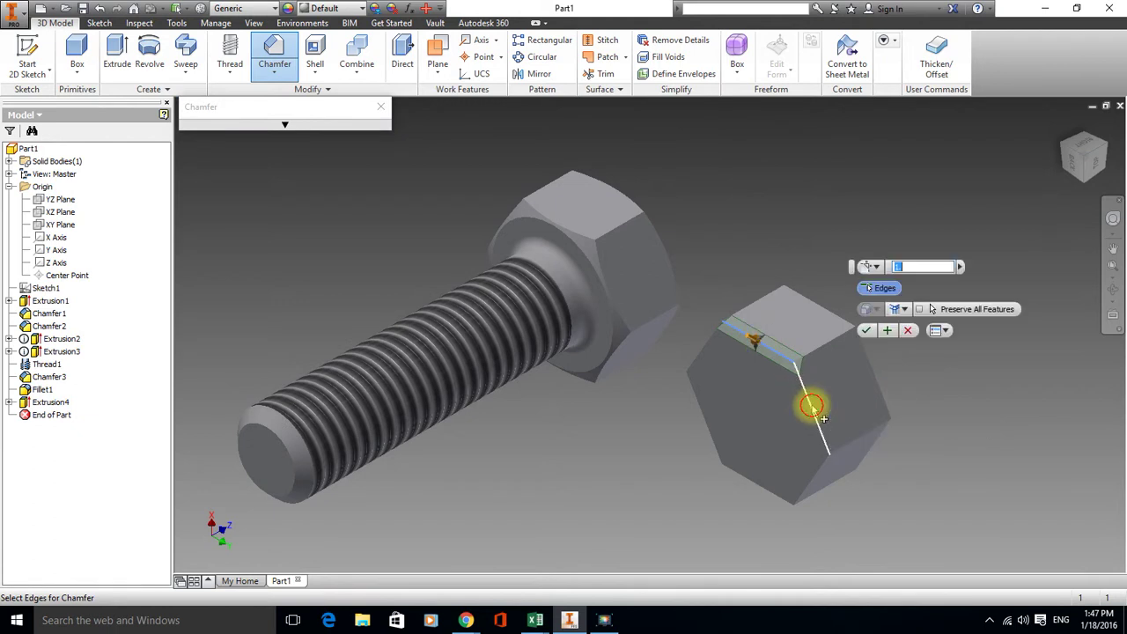
pyautogui.click(814, 479)
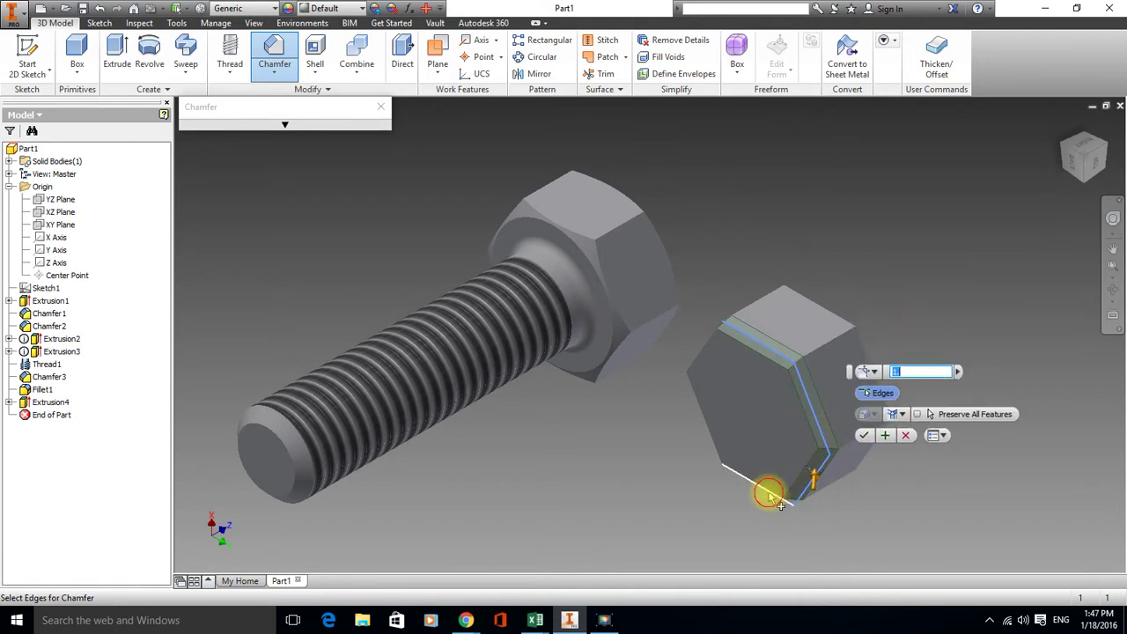
pyautogui.click(770, 496)
pyautogui.click(706, 418)
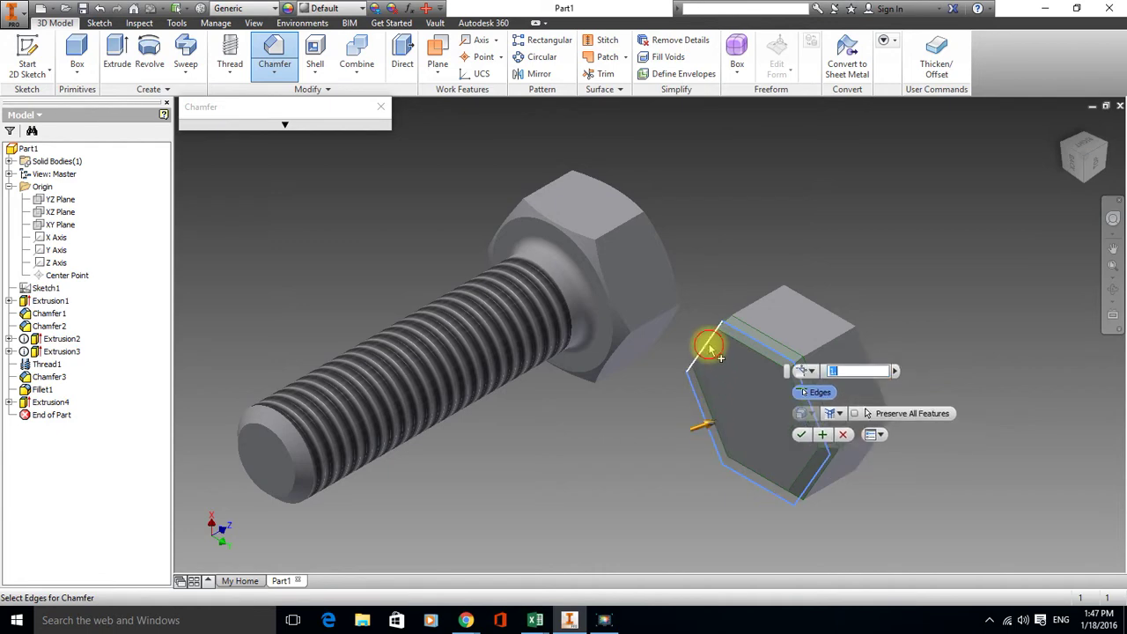
pyautogui.click(800, 434)
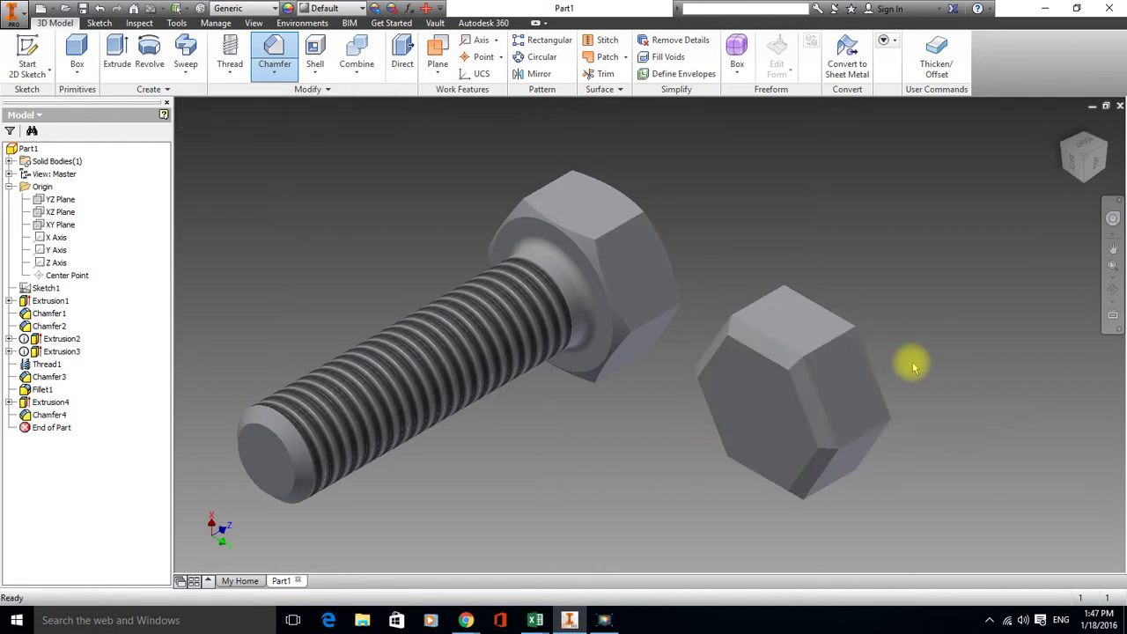
pyautogui.moveTo(896, 326); pyautogui.dragTo(911, 262, button='middle')
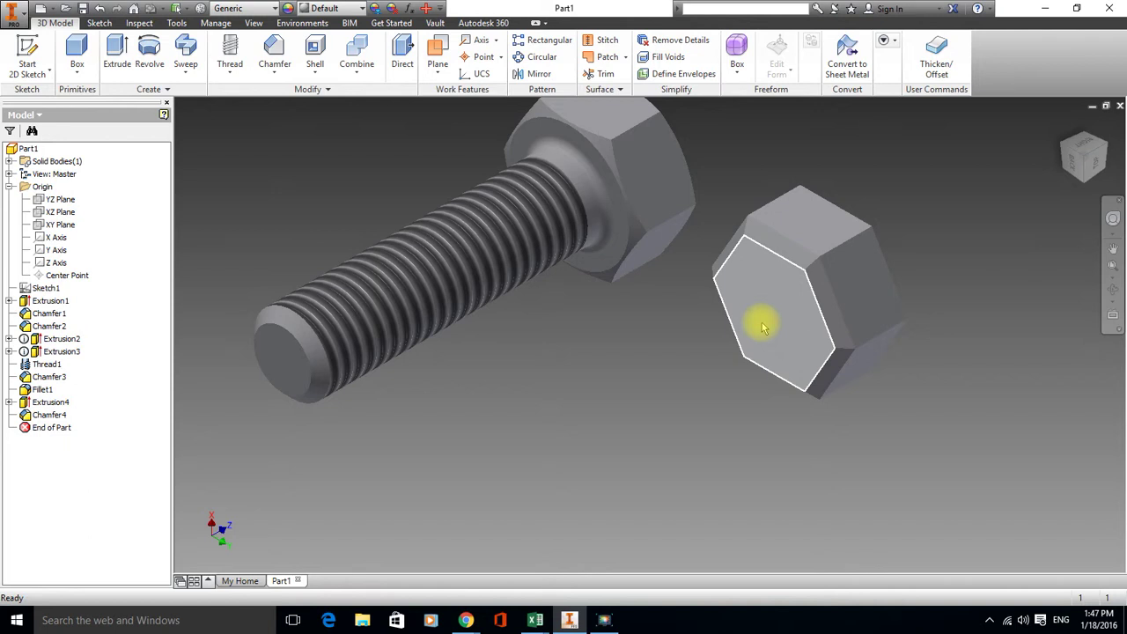
pyautogui.keyDown('shift'); pyautogui.moveTo(642, 320); pyautogui.dragTo(754, 385, button='middle'); pyautogui.keyUp('shift')
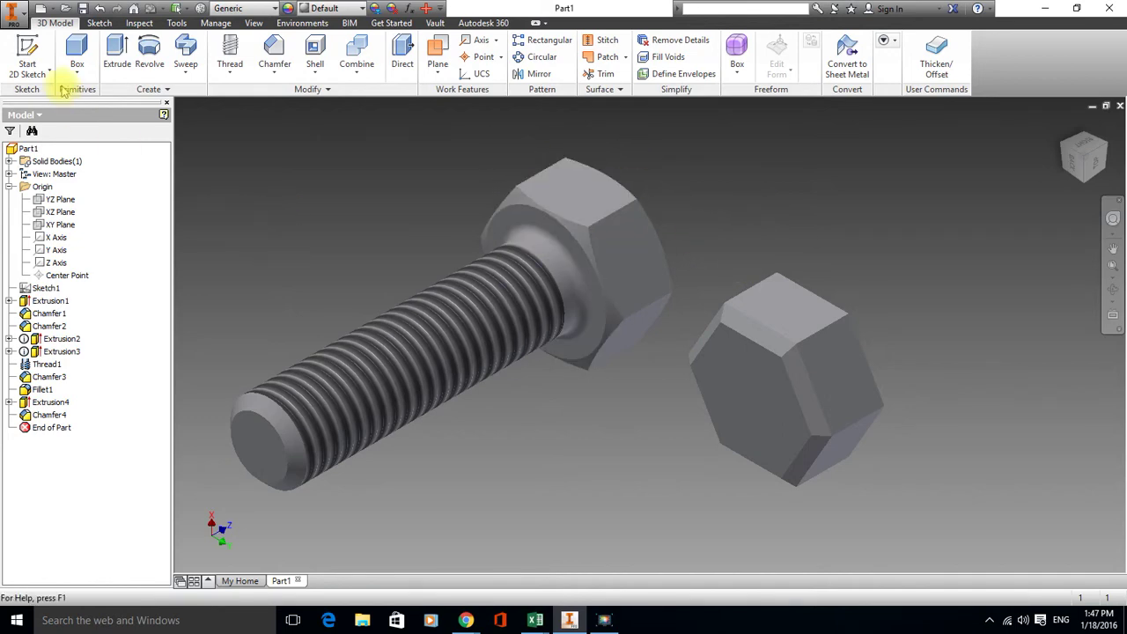
# Create a new part, Part2, from the Standard (mm).ipt template
pyautogui.click(14, 15)
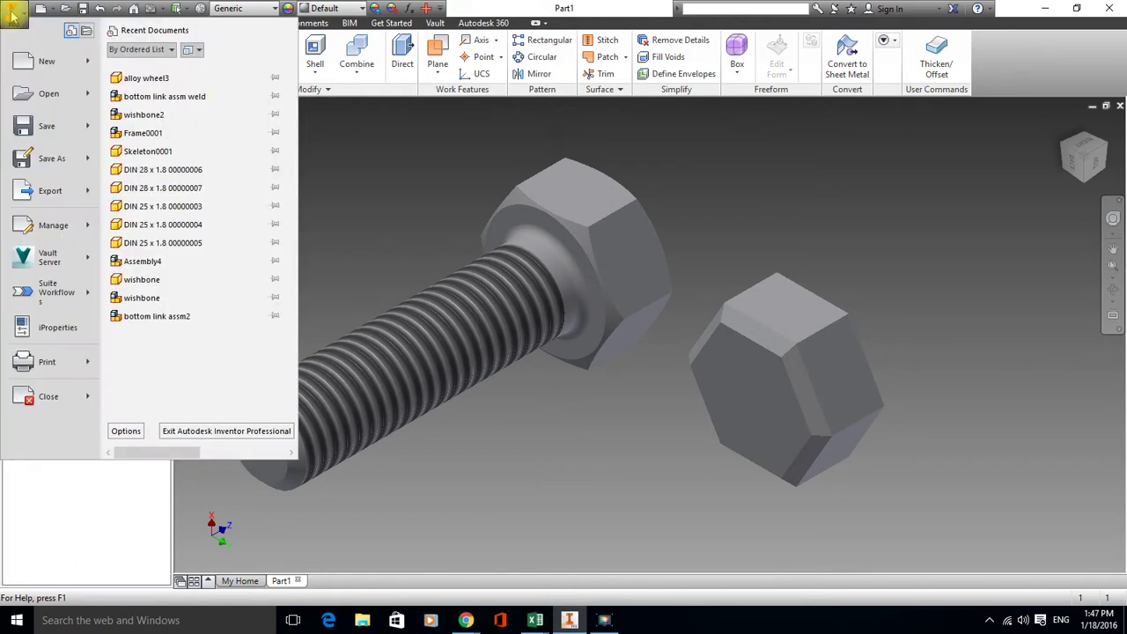
pyautogui.click(44, 61)
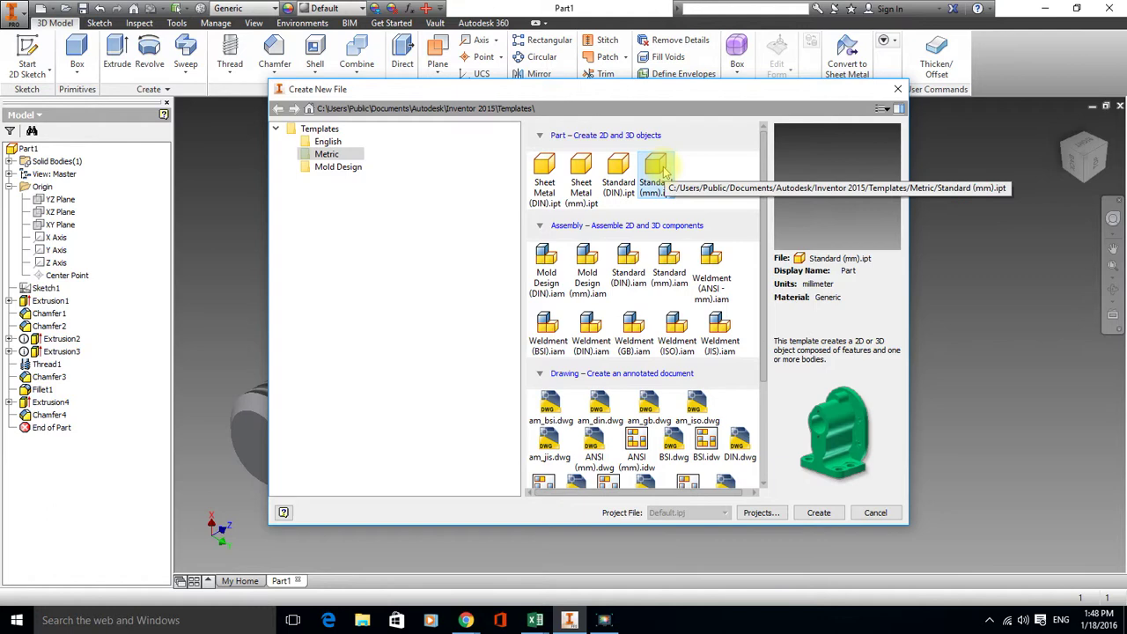
pyautogui.click(656, 165)
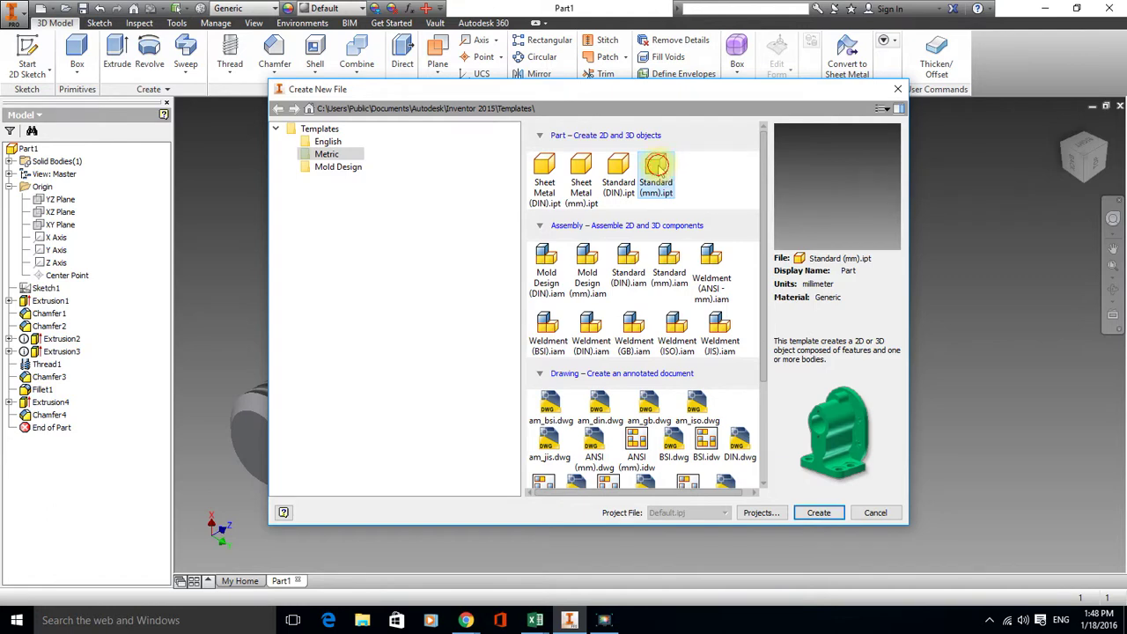
pyautogui.click(817, 513)
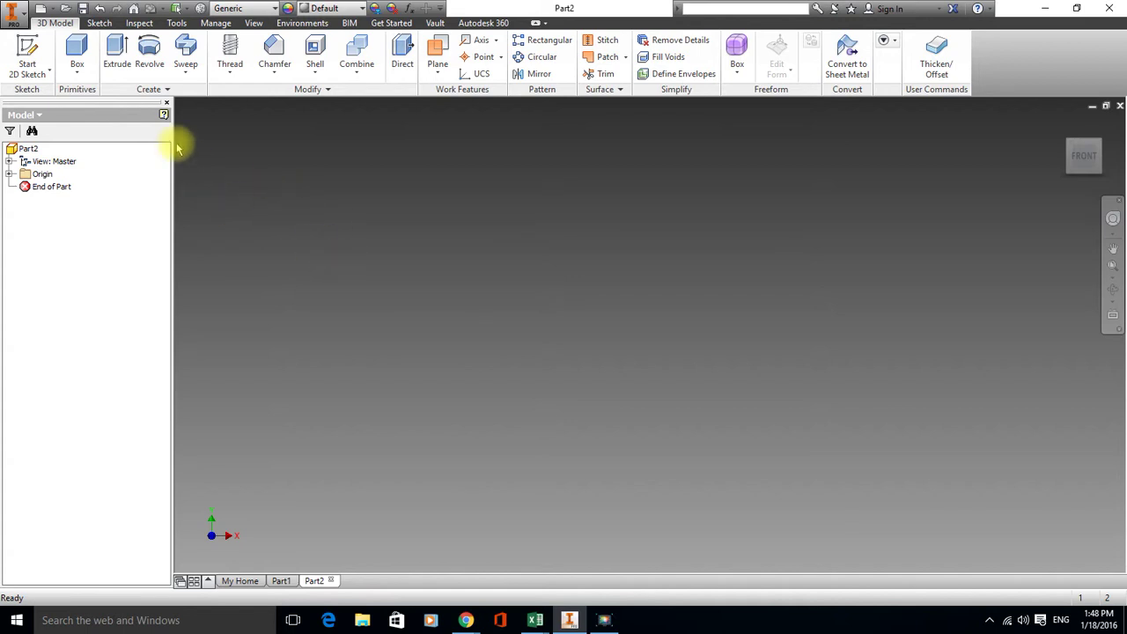
# Start a sketch on Part2's XY plane, then switch to Part1 to view the bolt
pyautogui.click(33, 51)
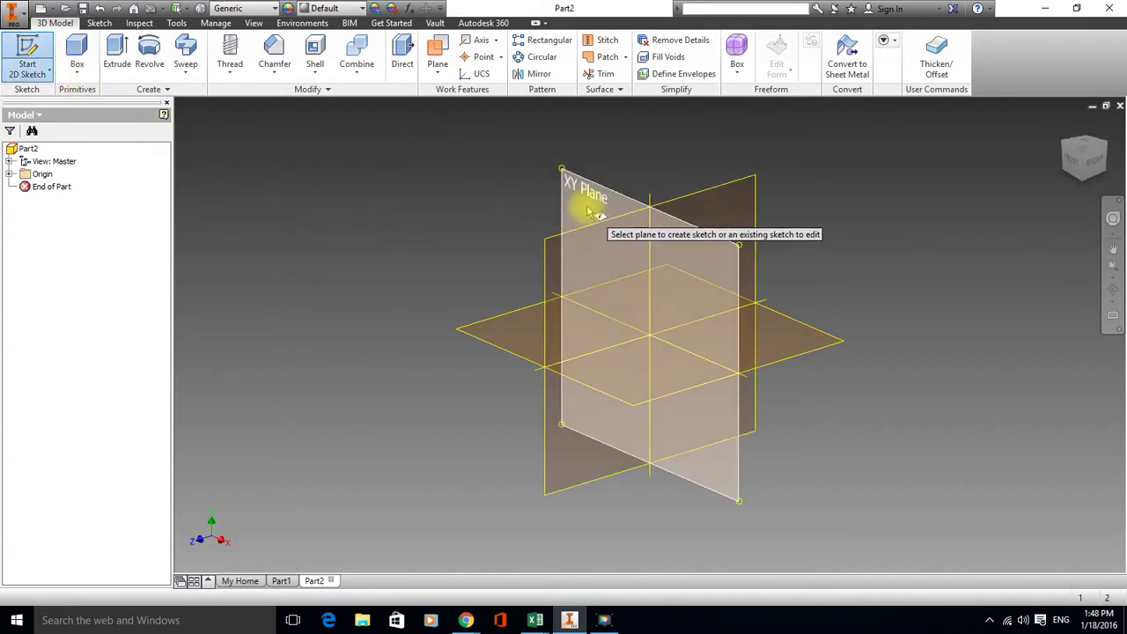
pyautogui.click(586, 206)
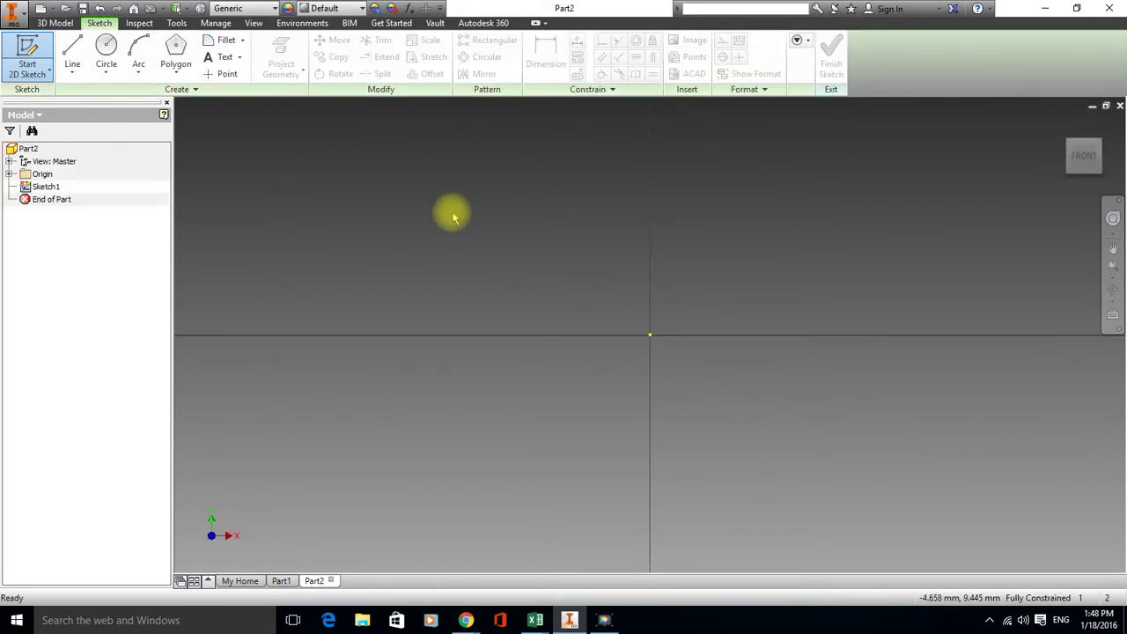
pyautogui.middleClick(645, 272)
pyautogui.moveTo(645, 272)
pyautogui.mouseDown(button='middle')
pyautogui.moveTo(569, 296)
pyautogui.moveTo(521, 328)
pyautogui.mouseUp(button='middle')
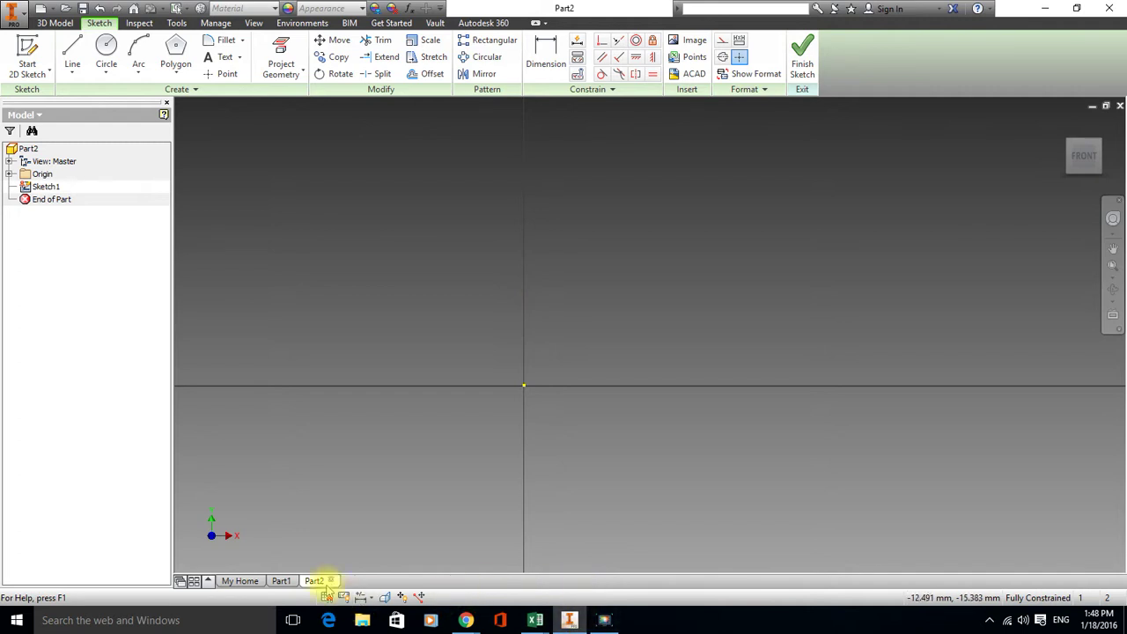
pyautogui.click(282, 580)
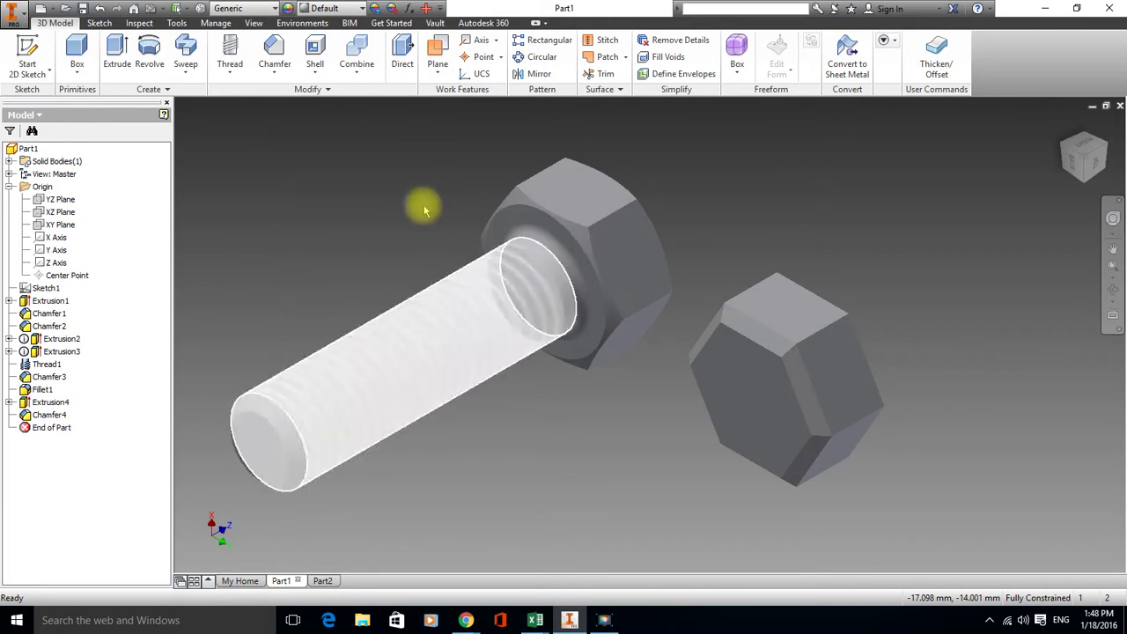
# In Part2, draw a six-sided construction hexagon centred on the origin, corner straight above
pyautogui.click(323, 581)
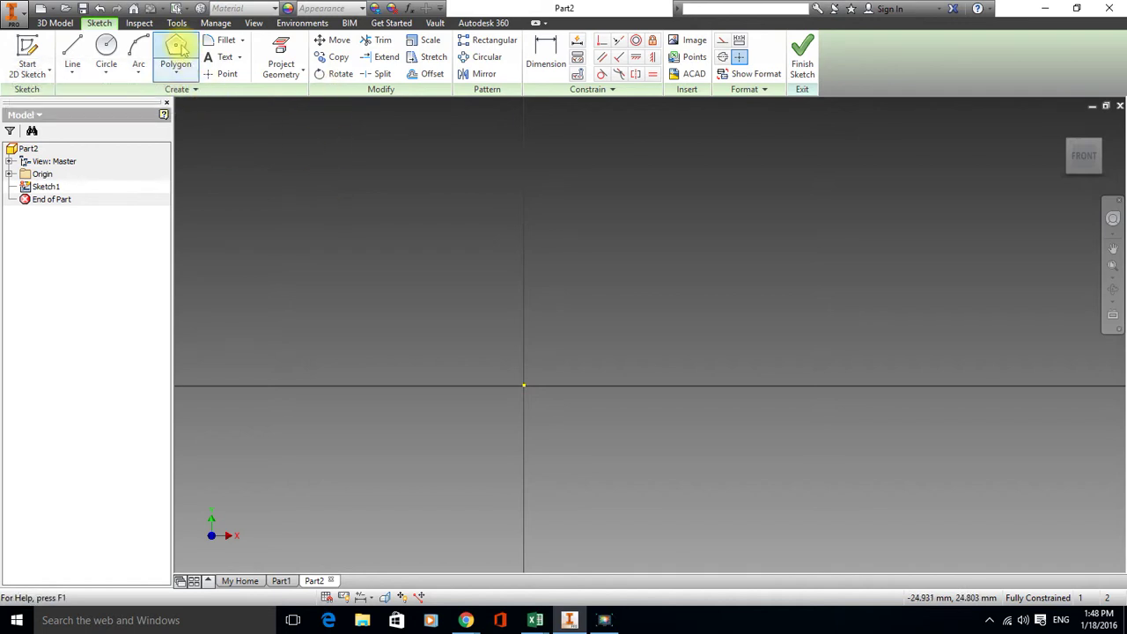
pyautogui.click(179, 49)
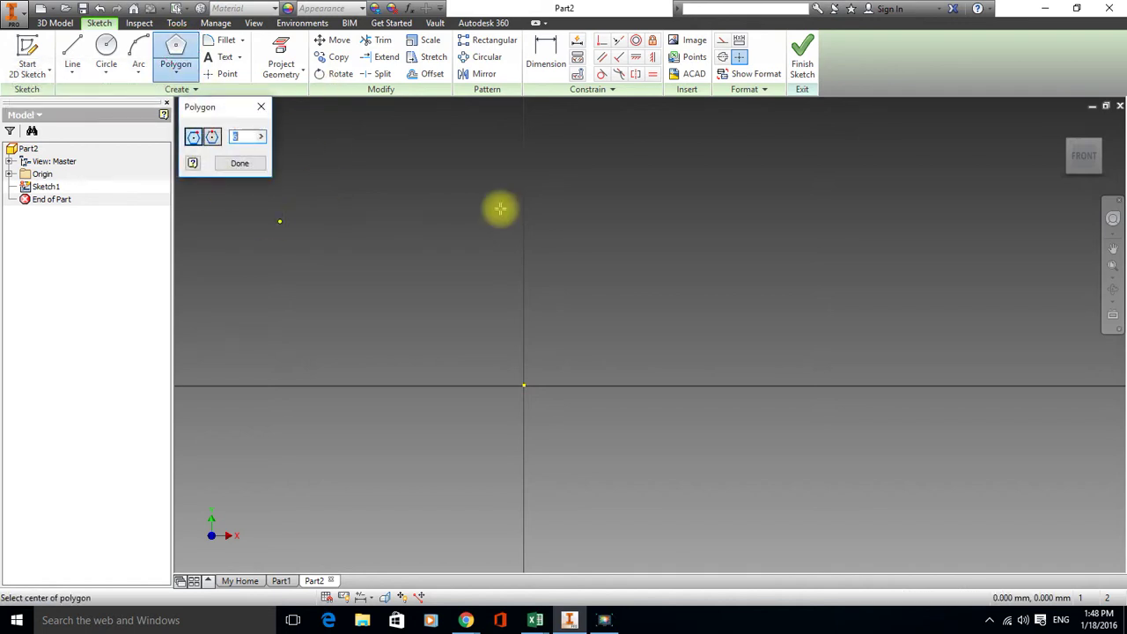
pyautogui.click(720, 42)
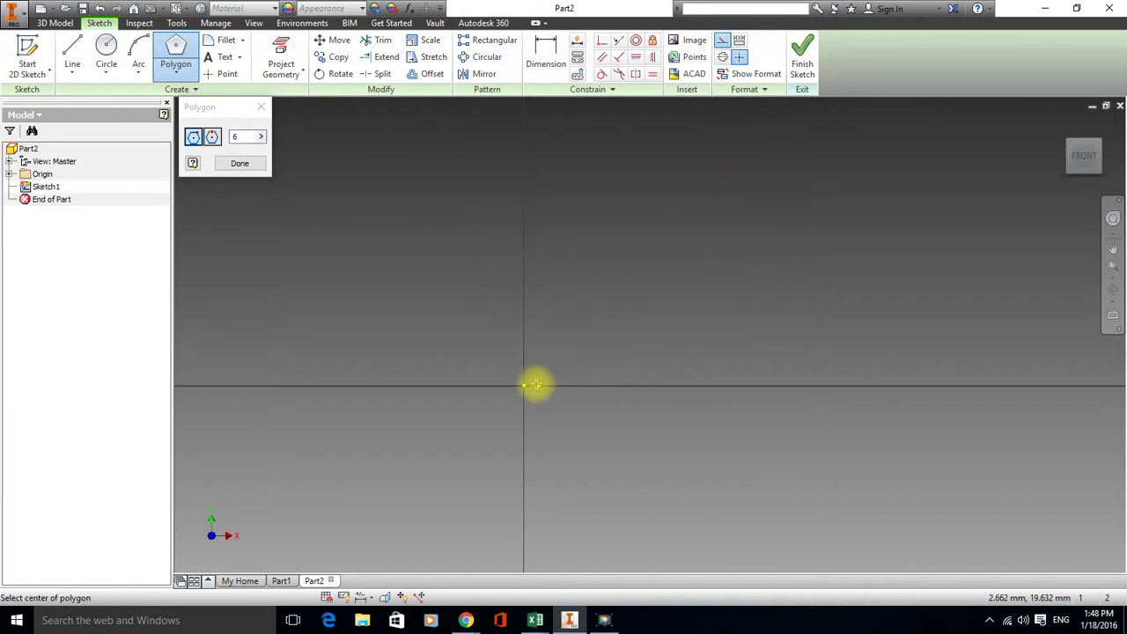
pyautogui.click(523, 385)
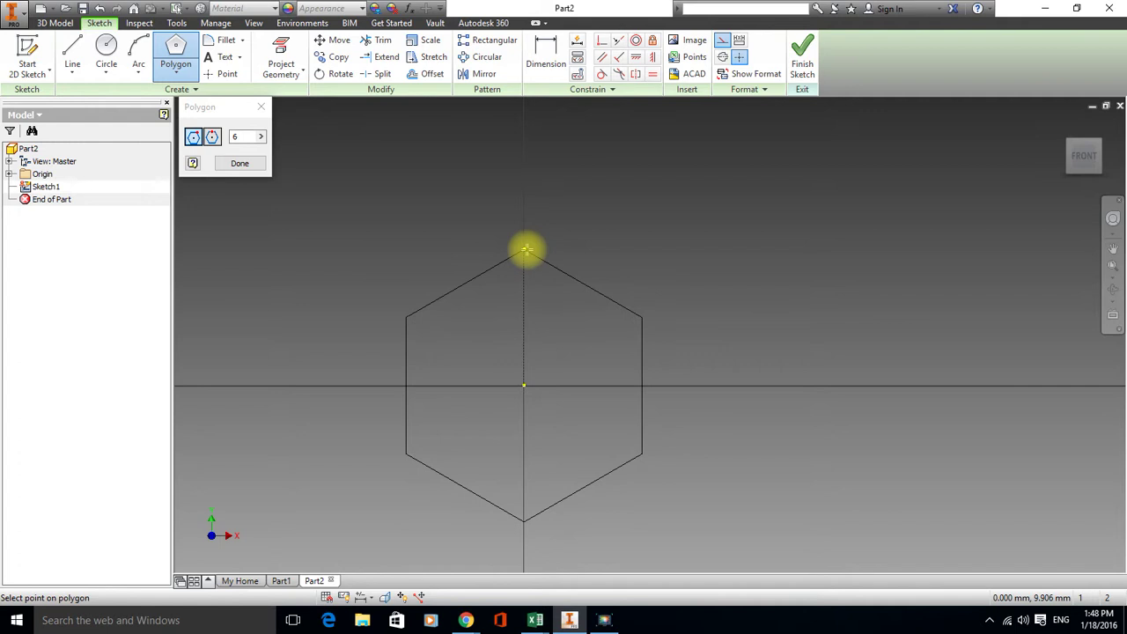
pyautogui.click(524, 249)
pyautogui.moveTo(674, 264); pyautogui.dragTo(689, 212, button='middle')
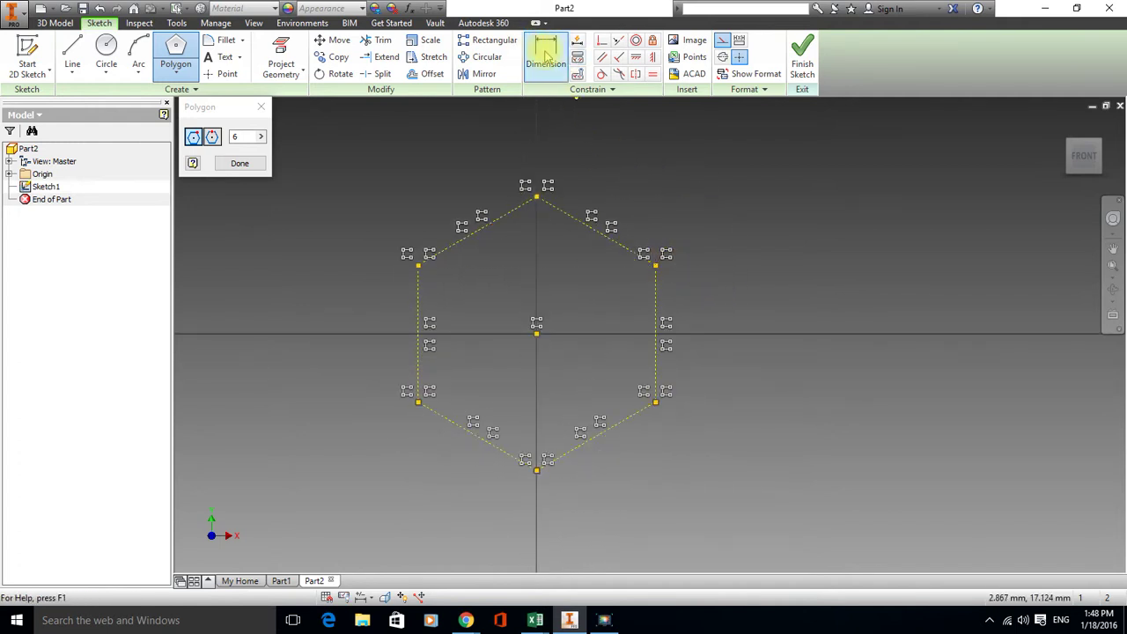
# Dimension the hexagon 13 mm across its opposite flats
pyautogui.click(248, 167)
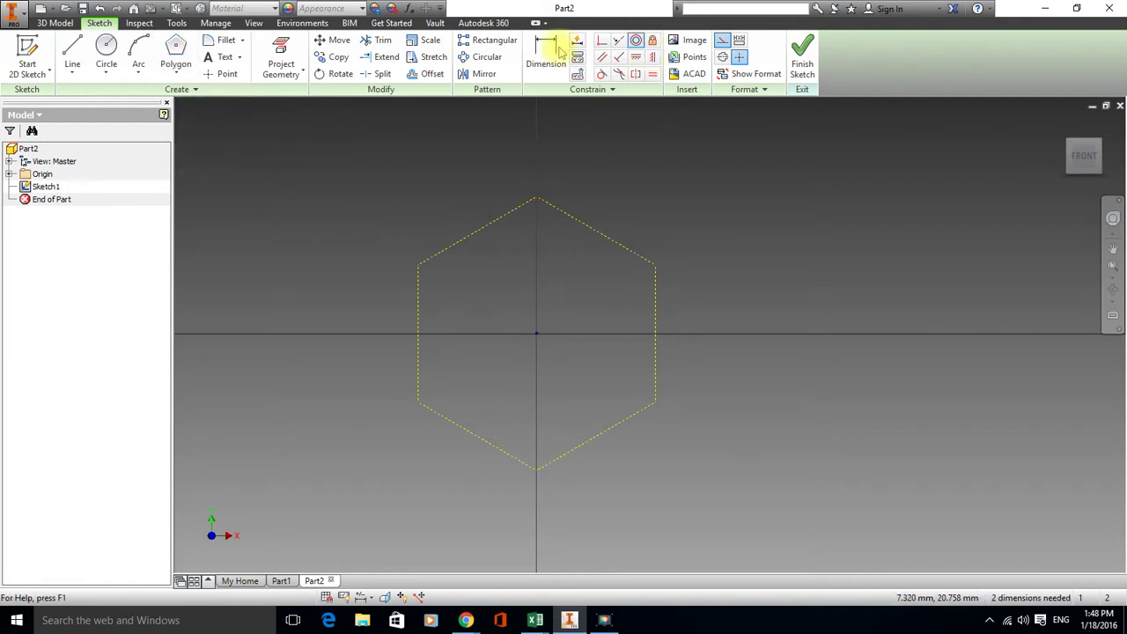
pyautogui.click(546, 57)
pyautogui.click(616, 244)
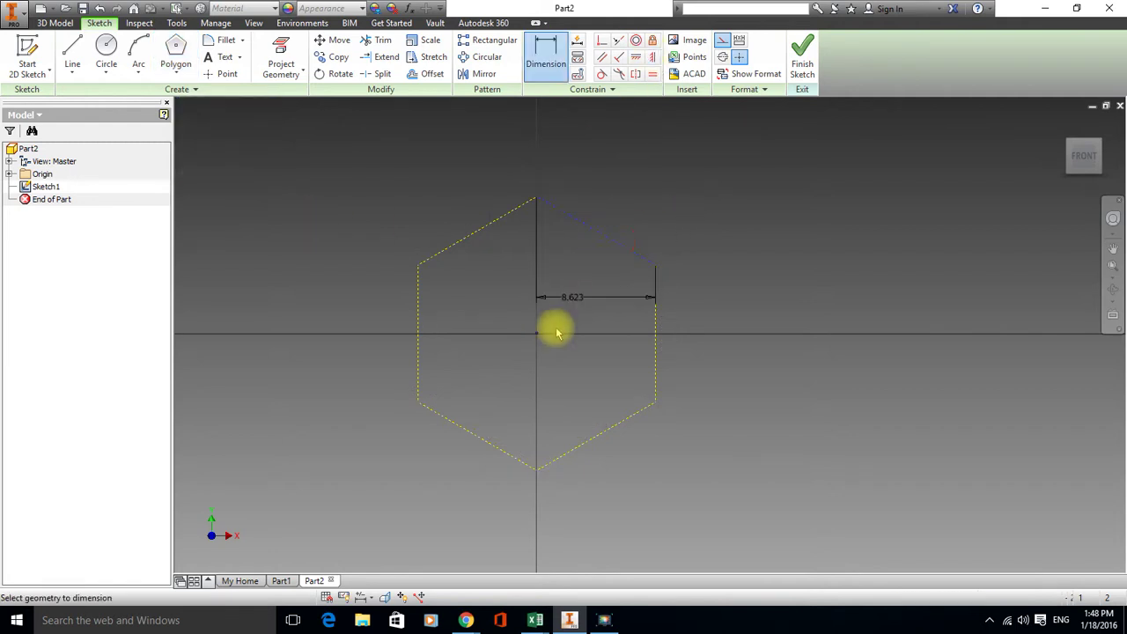
pyautogui.click(463, 428)
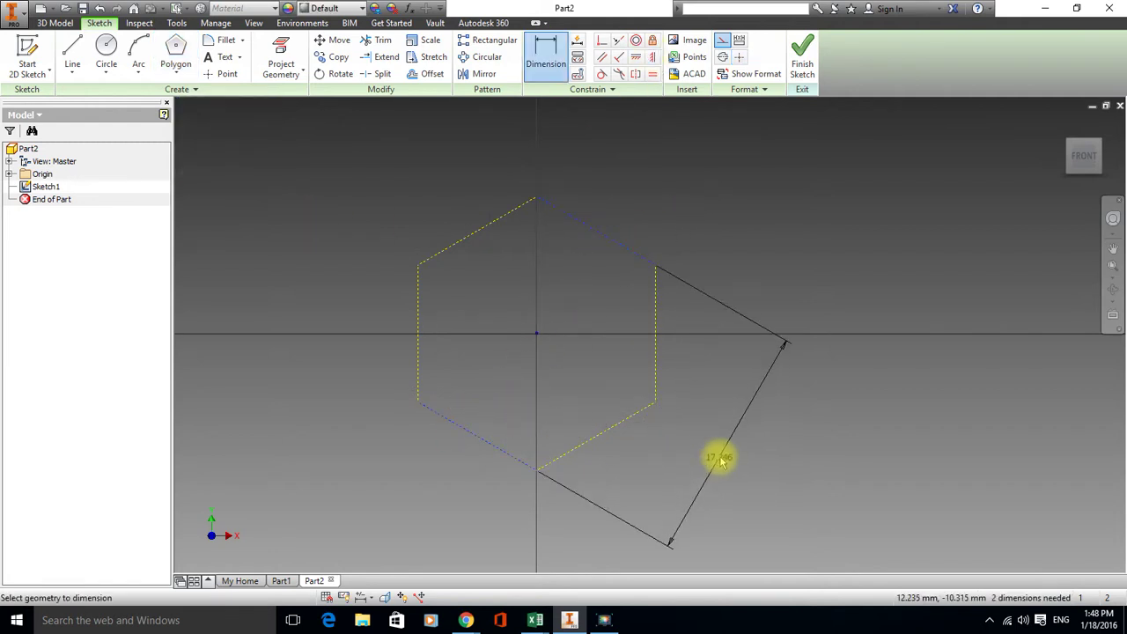
pyautogui.click(720, 459)
pyautogui.write('13')
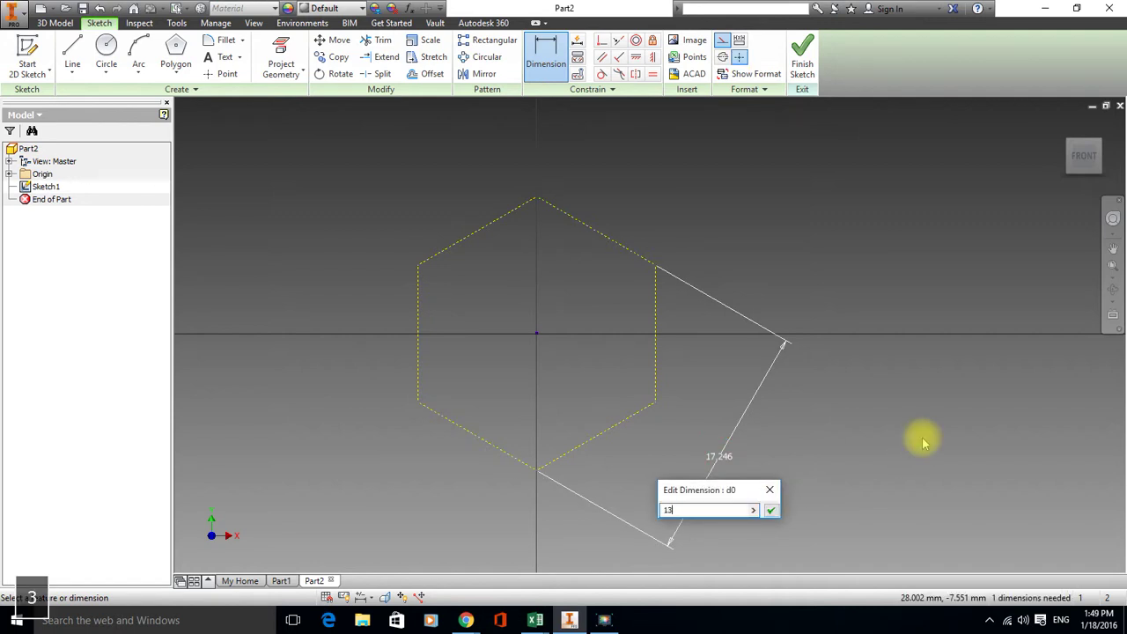
pyautogui.press('Return')
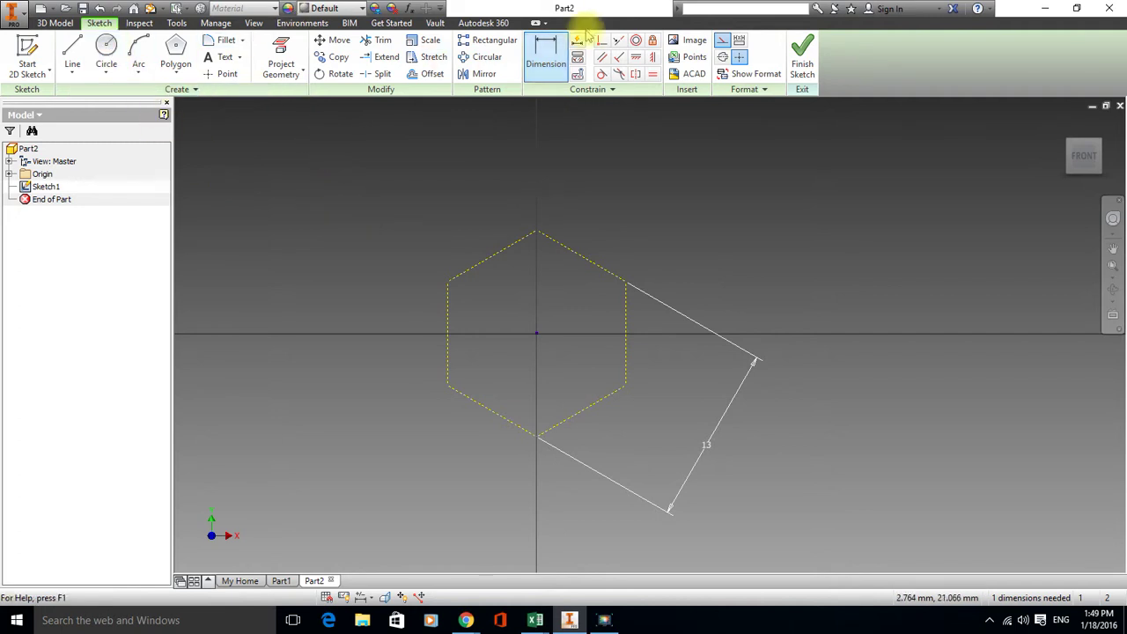
# Draw a circle from the origin through the hexagon's corners and finish the sketch
pyautogui.click(107, 48)
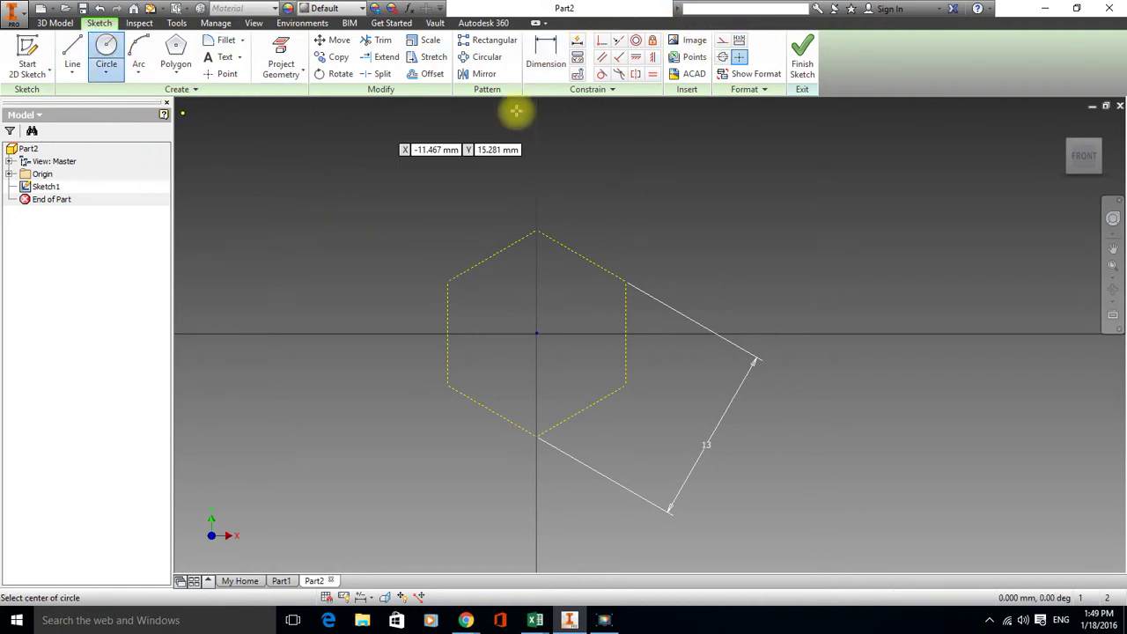
pyautogui.click(536, 334)
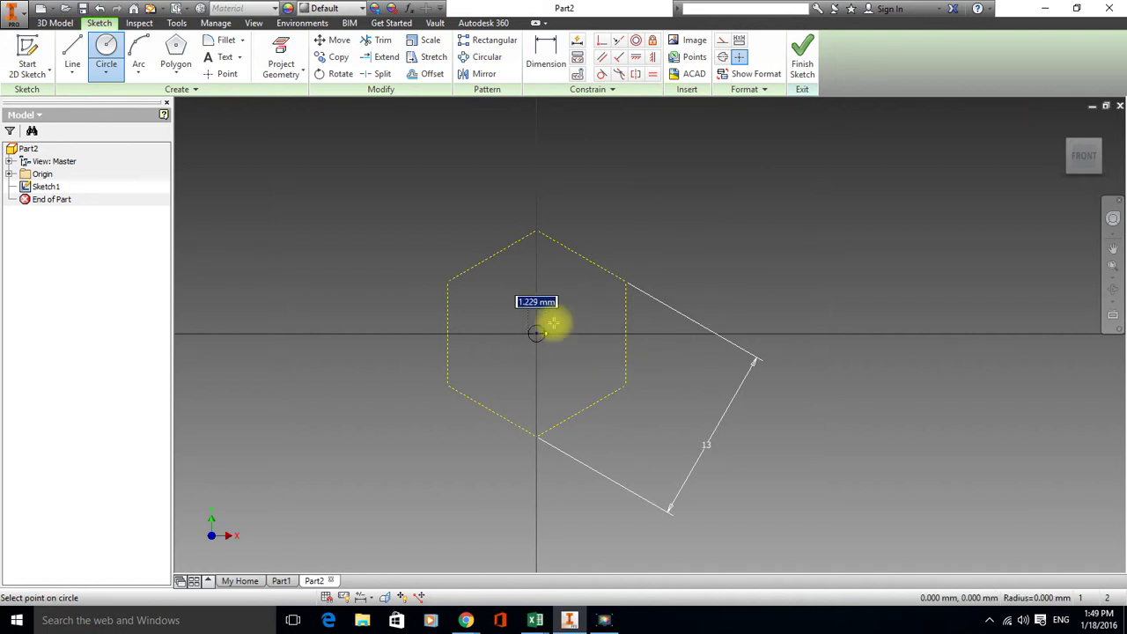
pyautogui.click(536, 232)
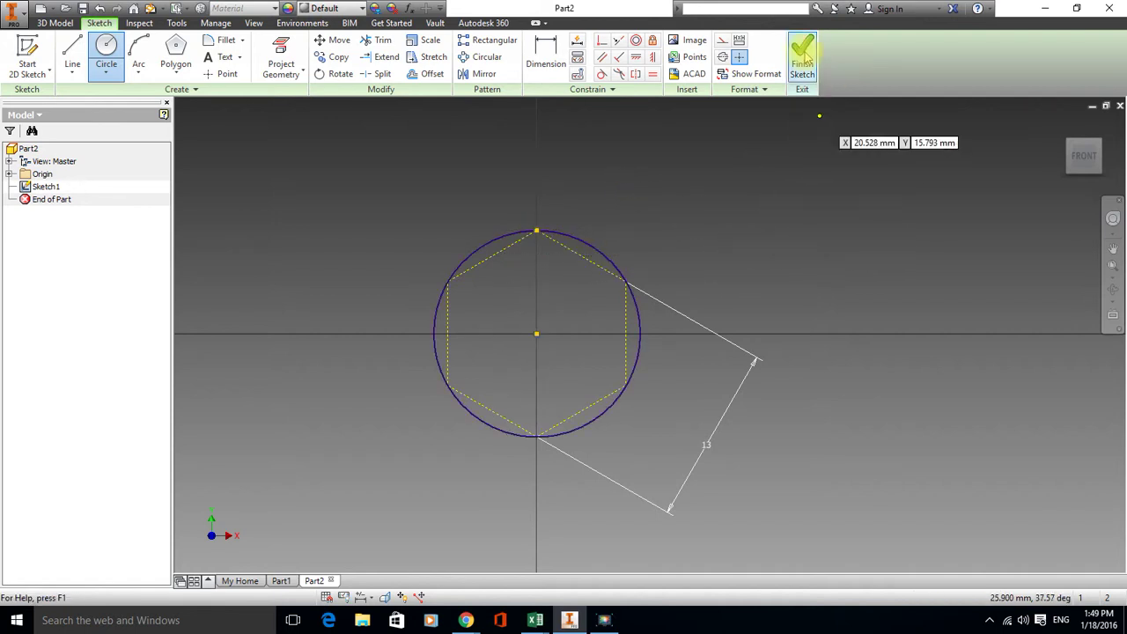
pyautogui.click(803, 57)
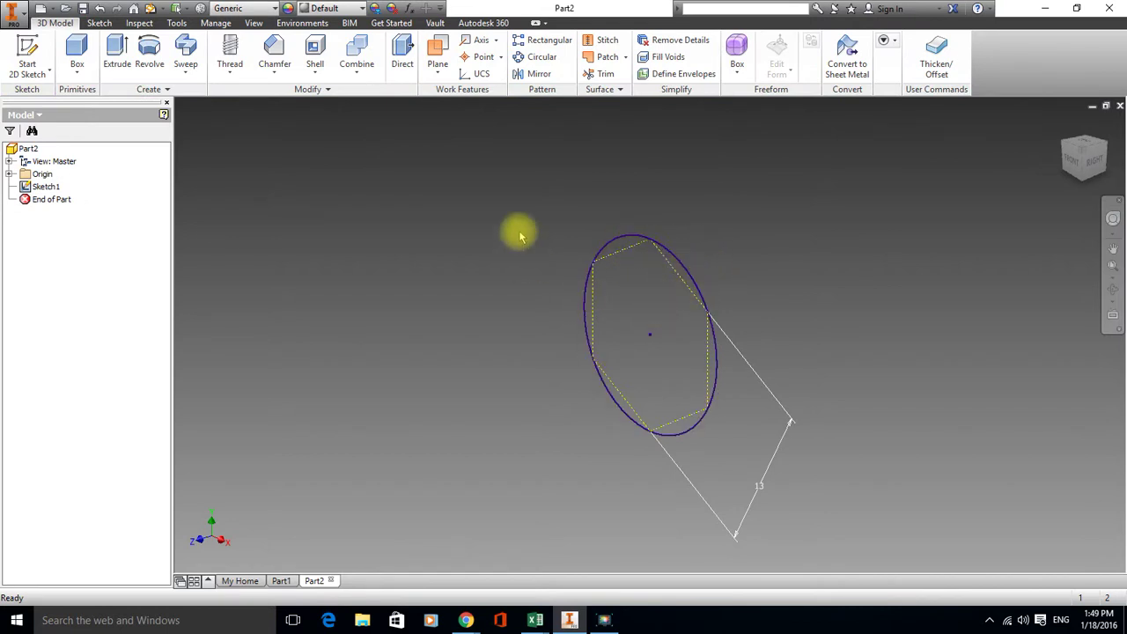
# Extrude the circle 6.5 mm into a solid cylinder
pyautogui.click(117, 53)
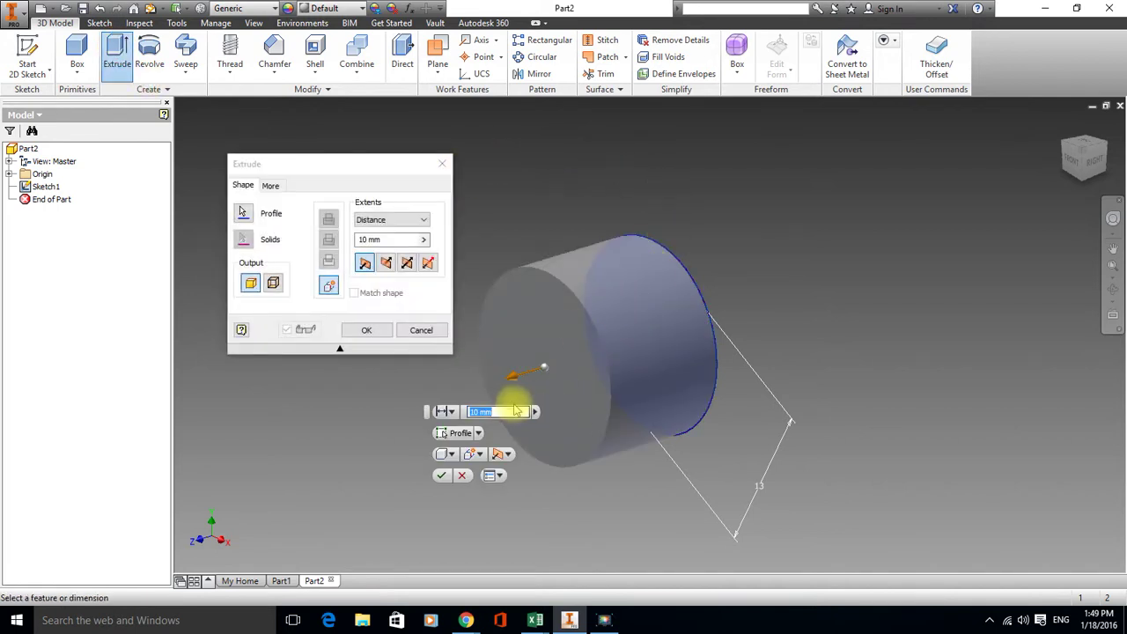
pyautogui.write('6.5')
pyautogui.press('Return')
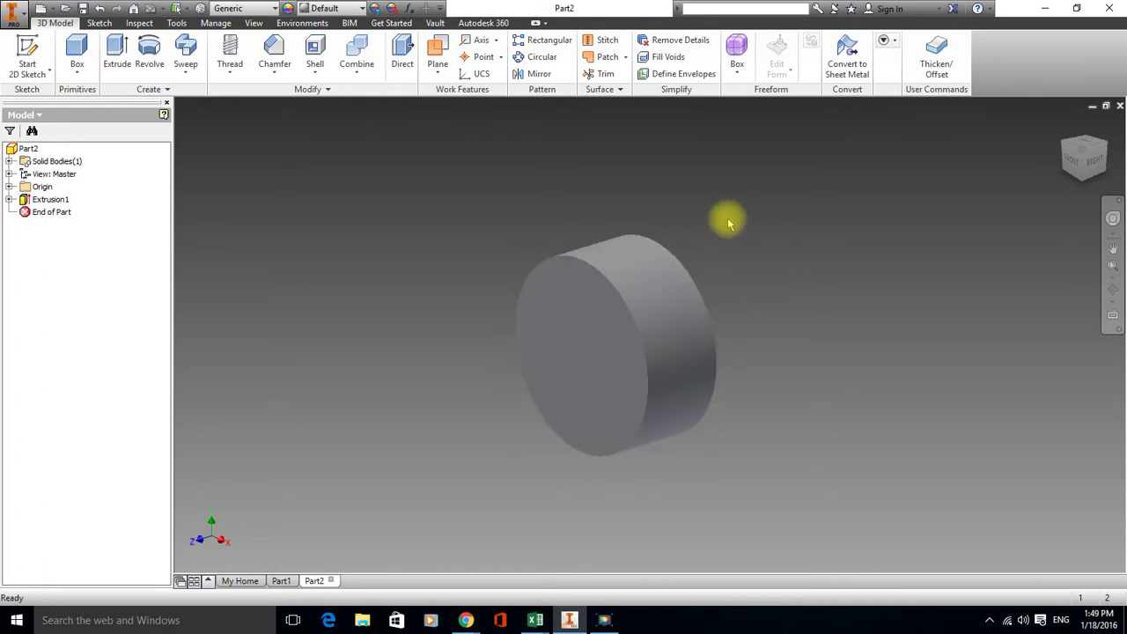
pyautogui.click(274, 54)
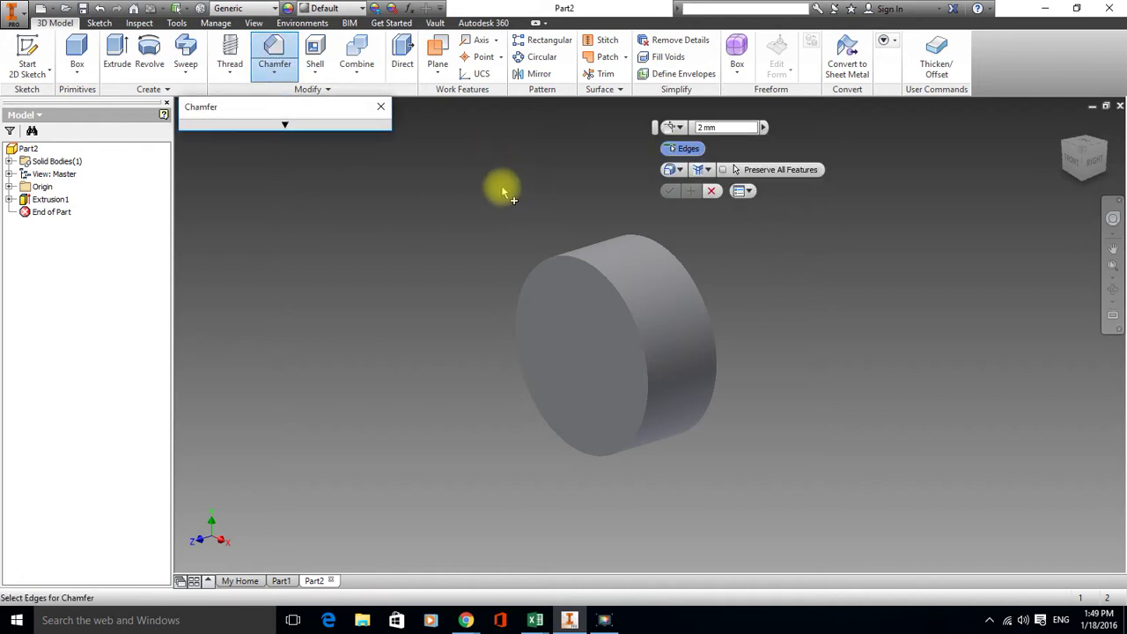
pyautogui.click(680, 128)
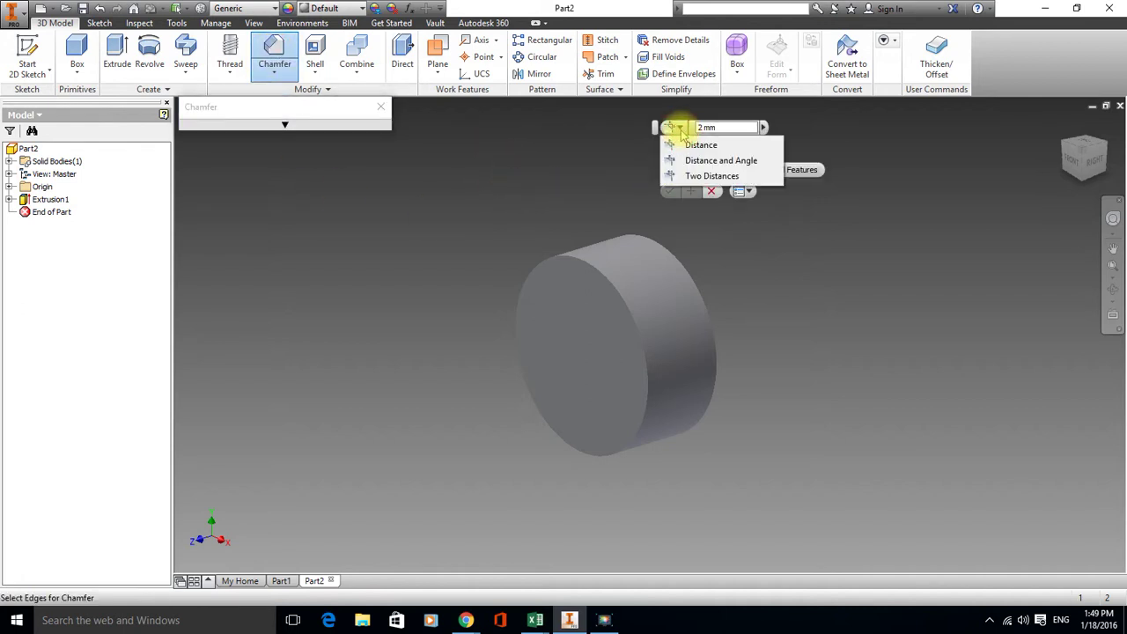
pyautogui.click(717, 160)
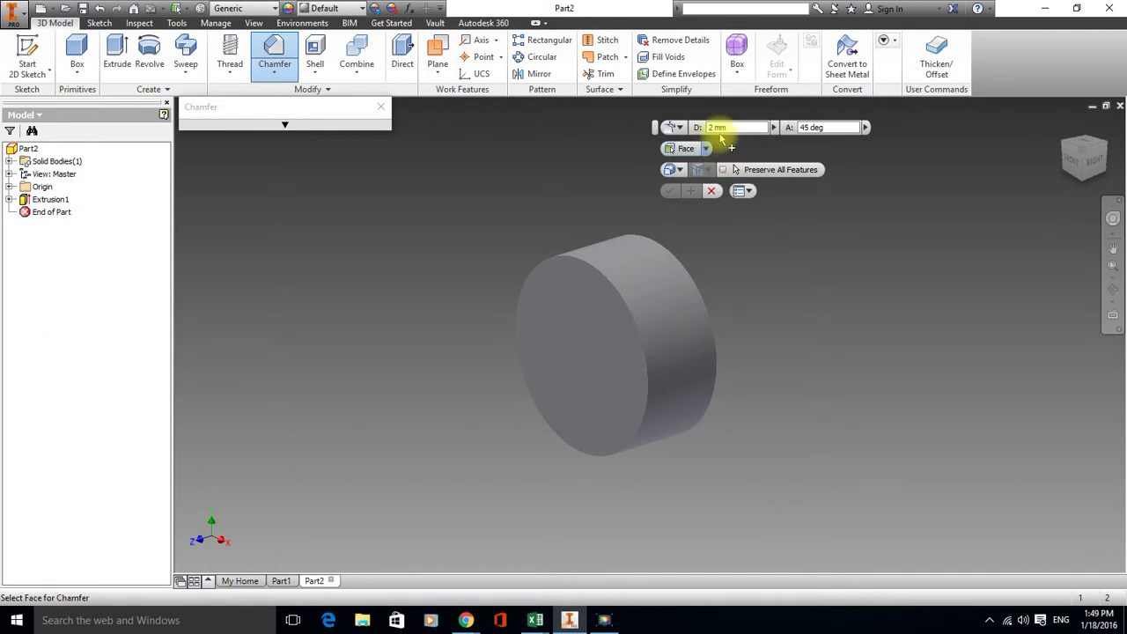
pyautogui.click(733, 127)
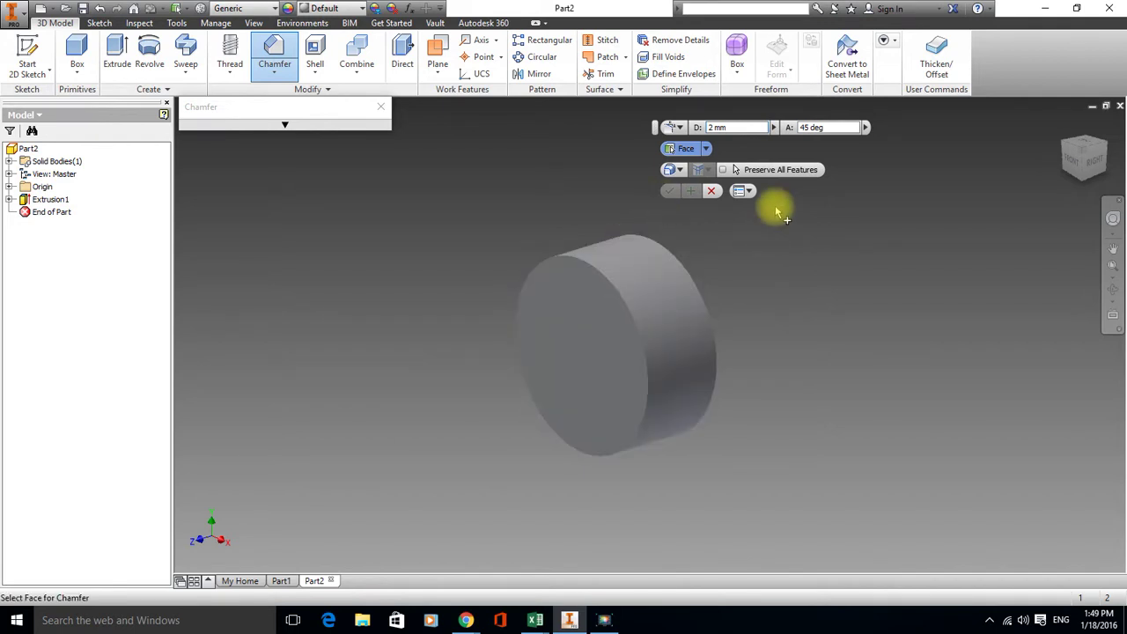
pyautogui.press('BackSpace')
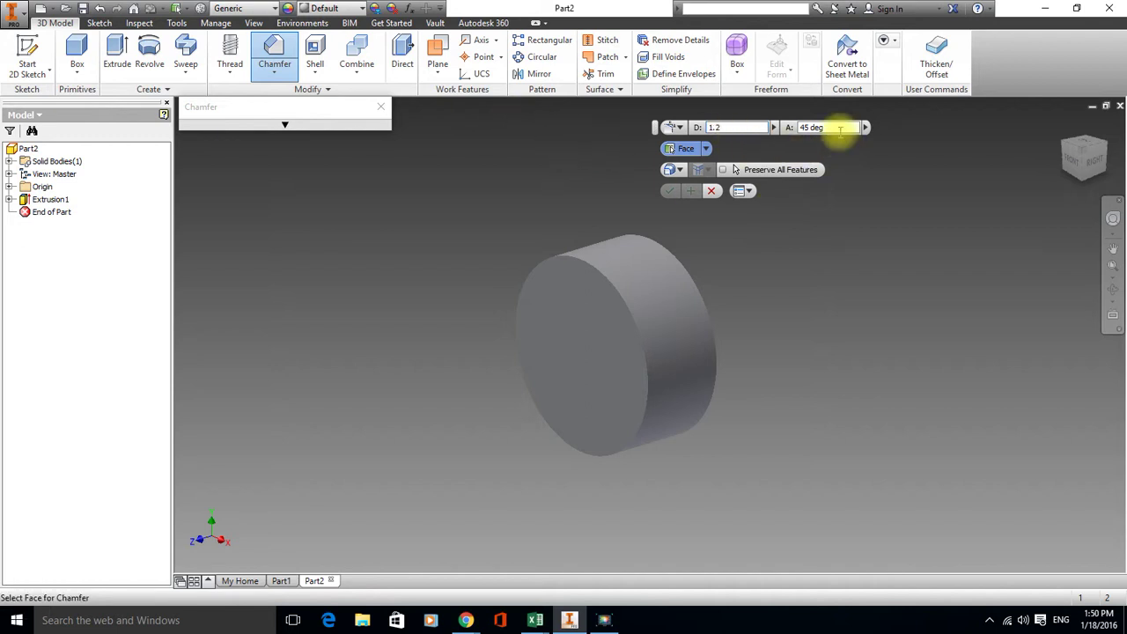
pyautogui.press('BackSpace')
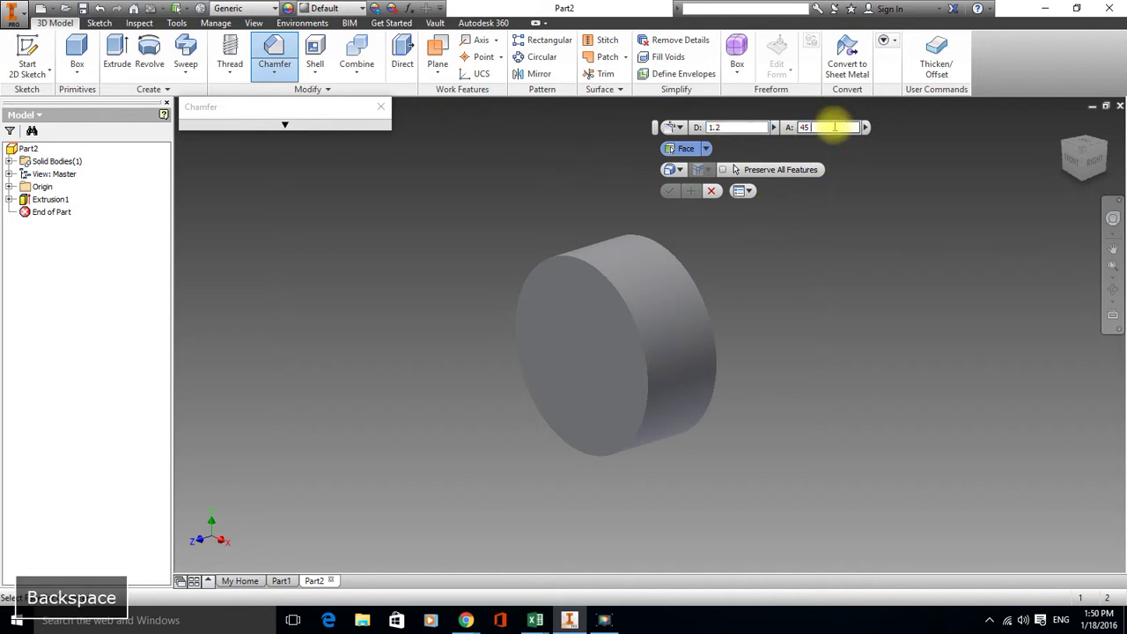
pyautogui.write('3')
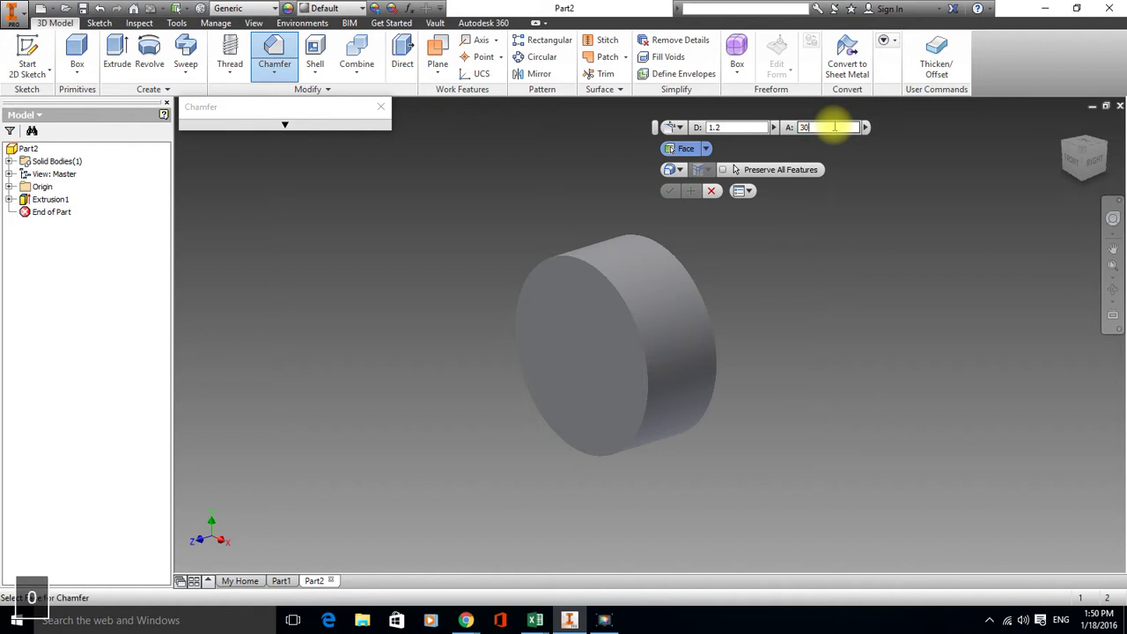
pyautogui.write('0')
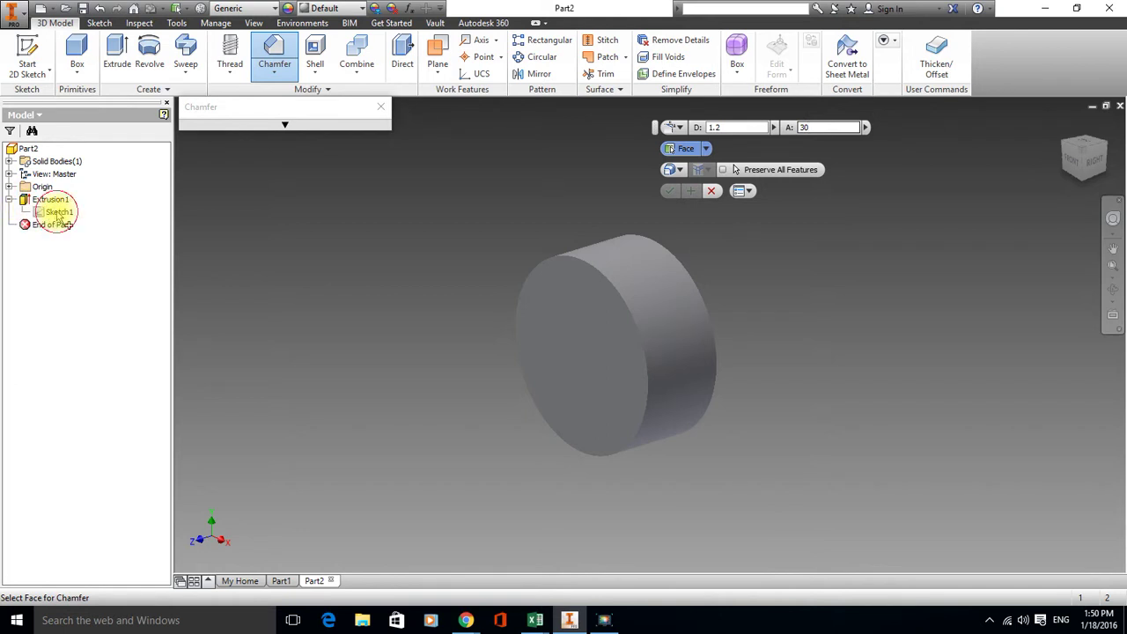
pyautogui.click(711, 190)
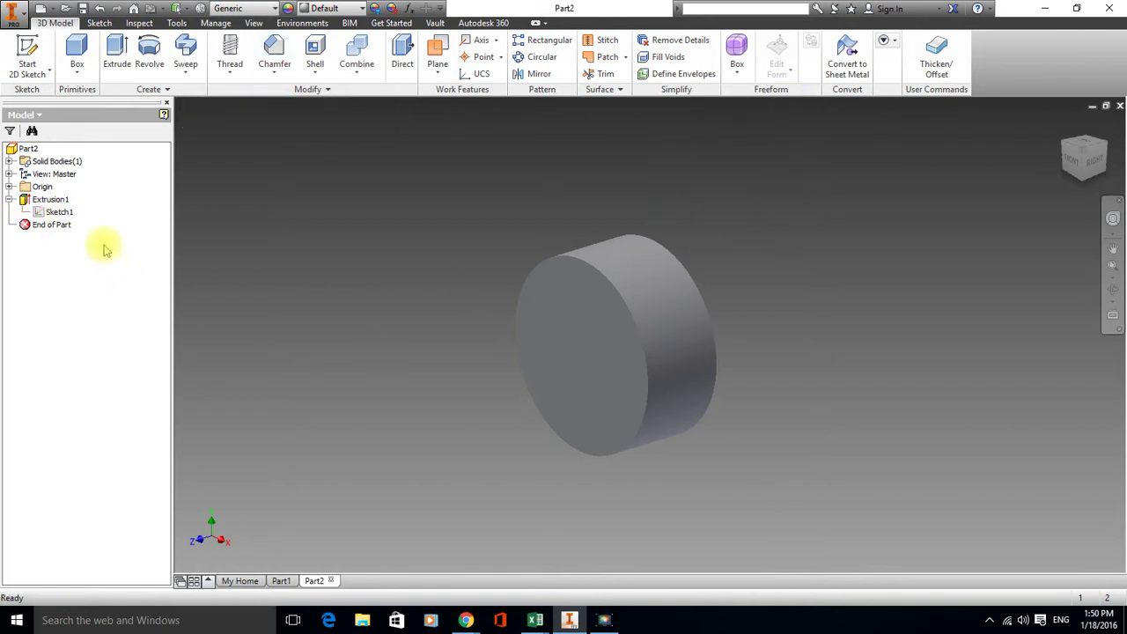
pyautogui.click(74, 217)
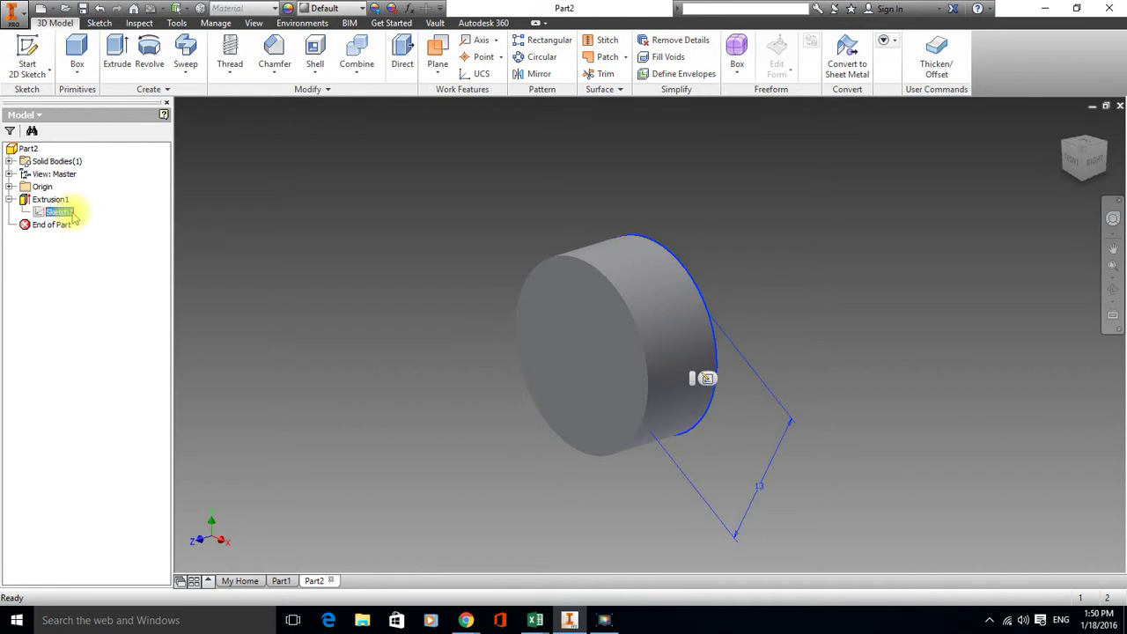
pyautogui.rightClick(71, 215)
pyautogui.click(106, 352)
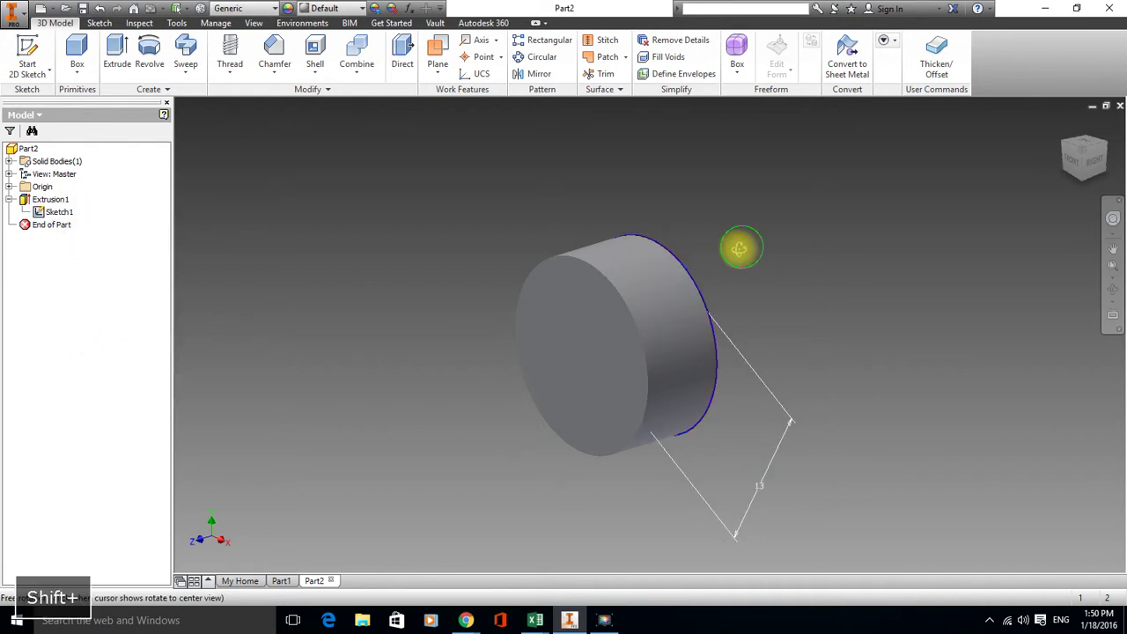
pyautogui.keyDown('shift'); pyautogui.moveTo(737, 246); pyautogui.dragTo(513, 319, button='middle'); pyautogui.keyUp('shift')
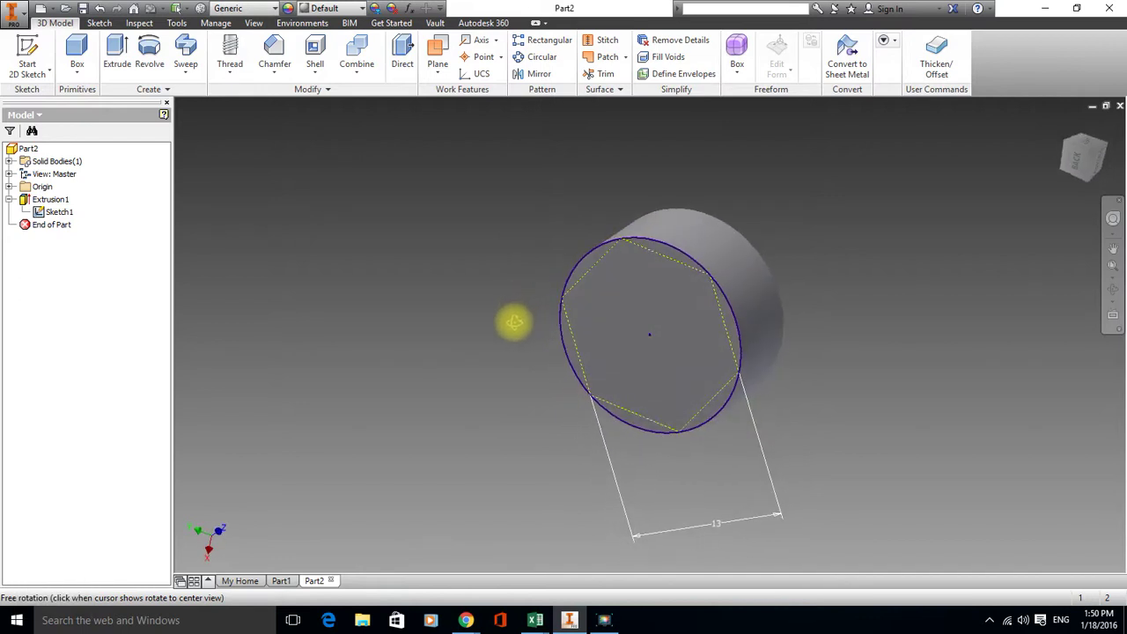
pyautogui.click(654, 250)
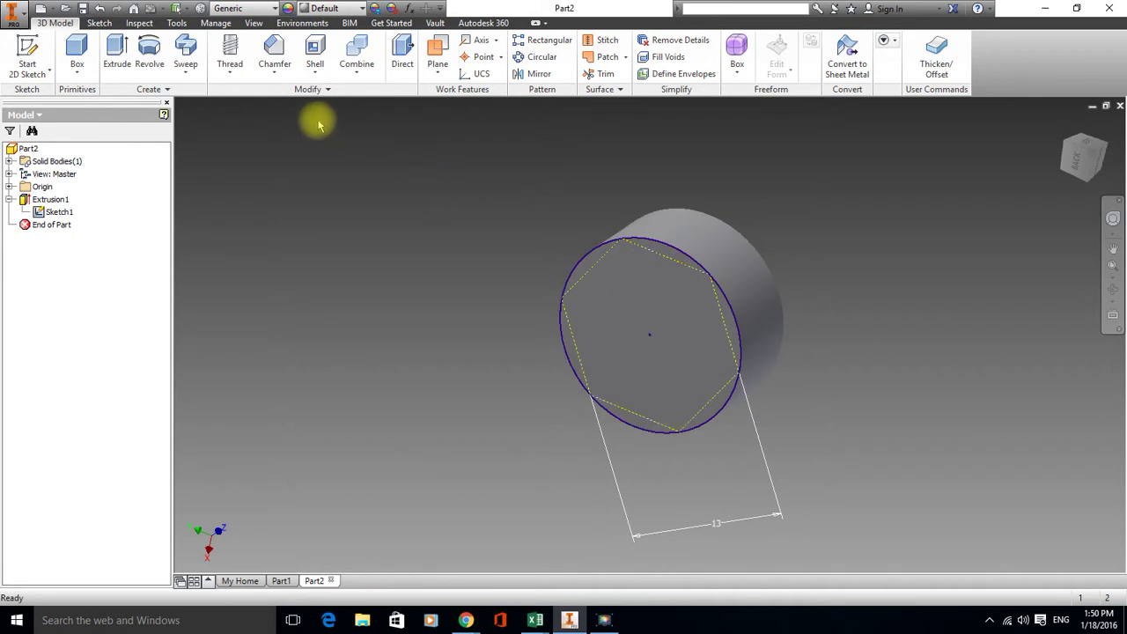
# Chamfer the circular edge of one cylinder end face at 1.2 distance and 30°
pyautogui.click(274, 55)
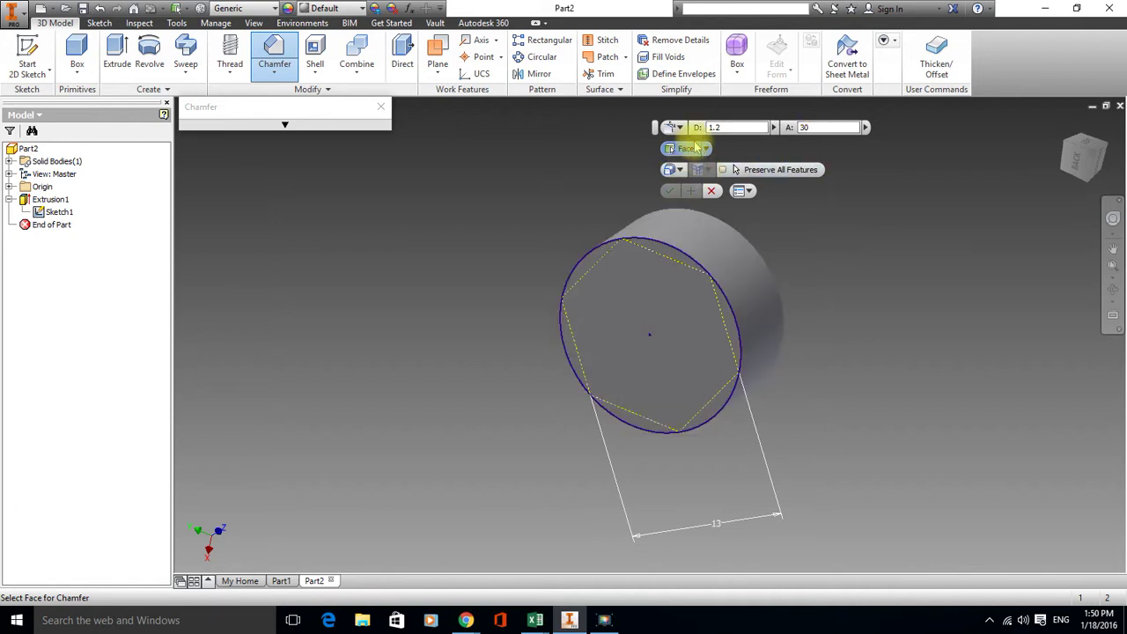
pyautogui.click(691, 150)
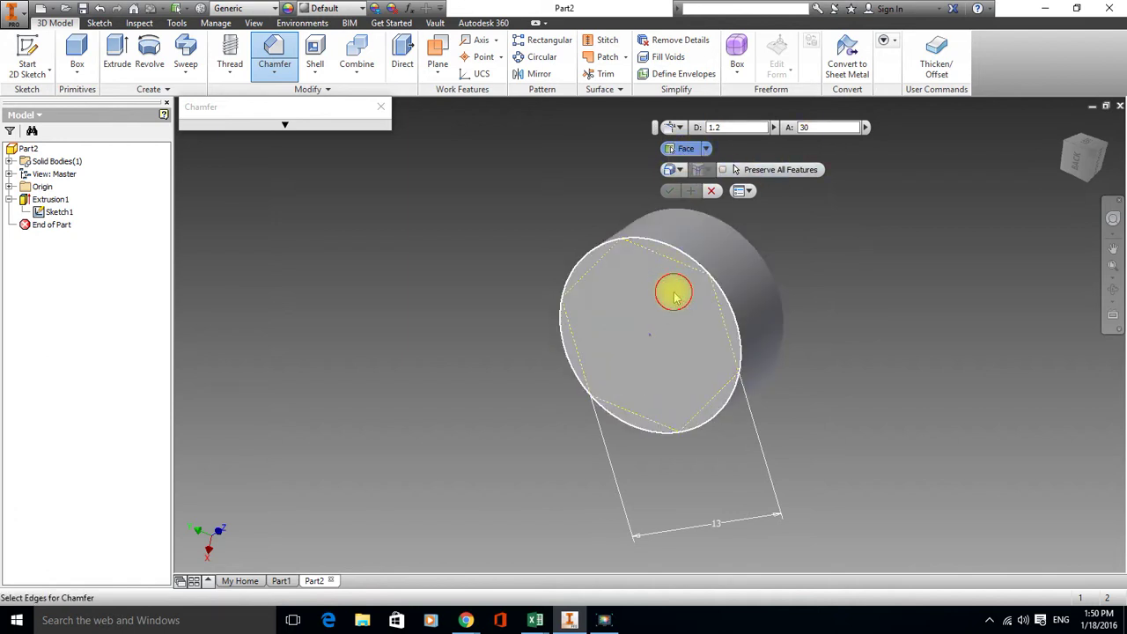
pyautogui.click(673, 296)
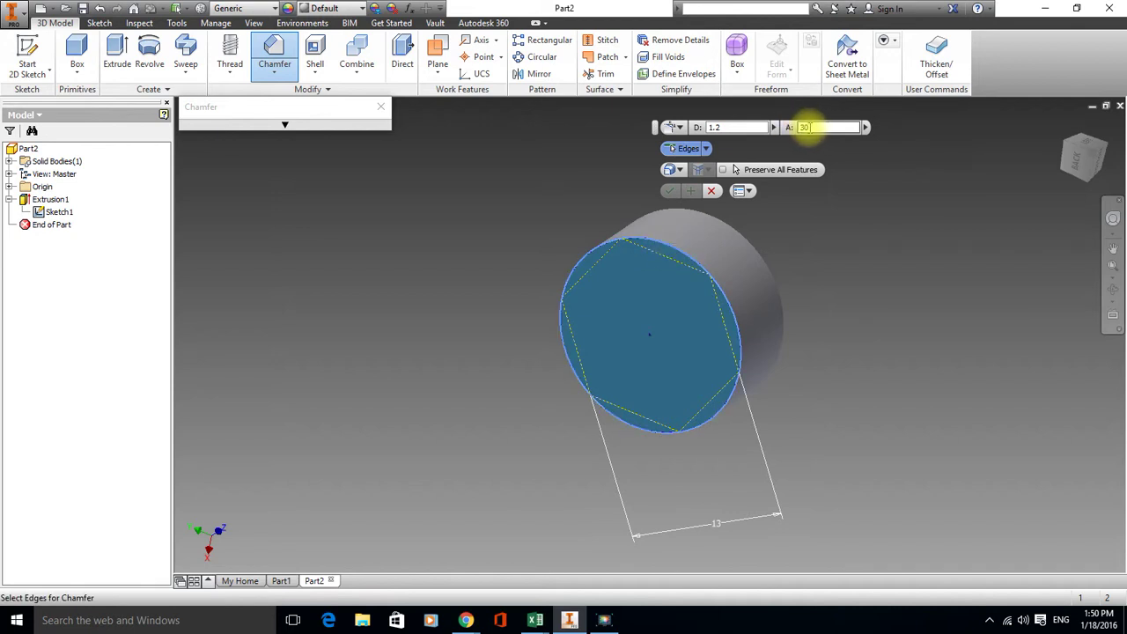
pyautogui.click(679, 253)
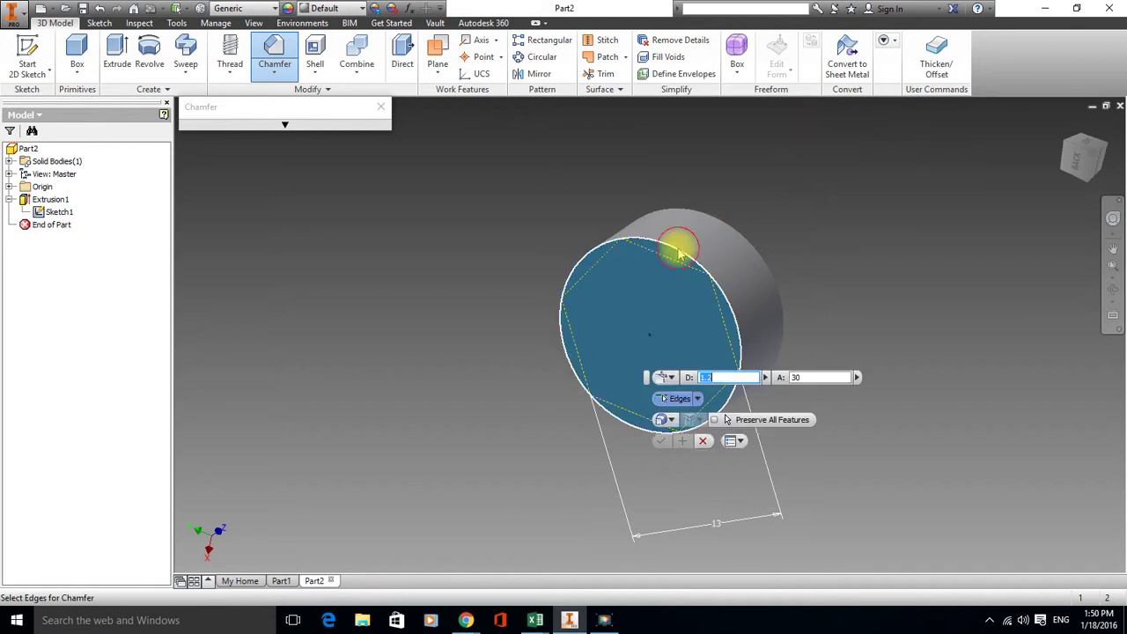
pyautogui.moveTo(791, 220)
pyautogui.keyDown('shift'); pyautogui.mouseDown(button='middle')
pyautogui.moveTo(759, 193)
pyautogui.moveTo(679, 184)
pyautogui.moveTo(716, 221)
pyautogui.moveTo(787, 226)
pyautogui.moveTo(780, 238)
pyautogui.mouseUp(button='middle'); pyautogui.keyUp('shift')
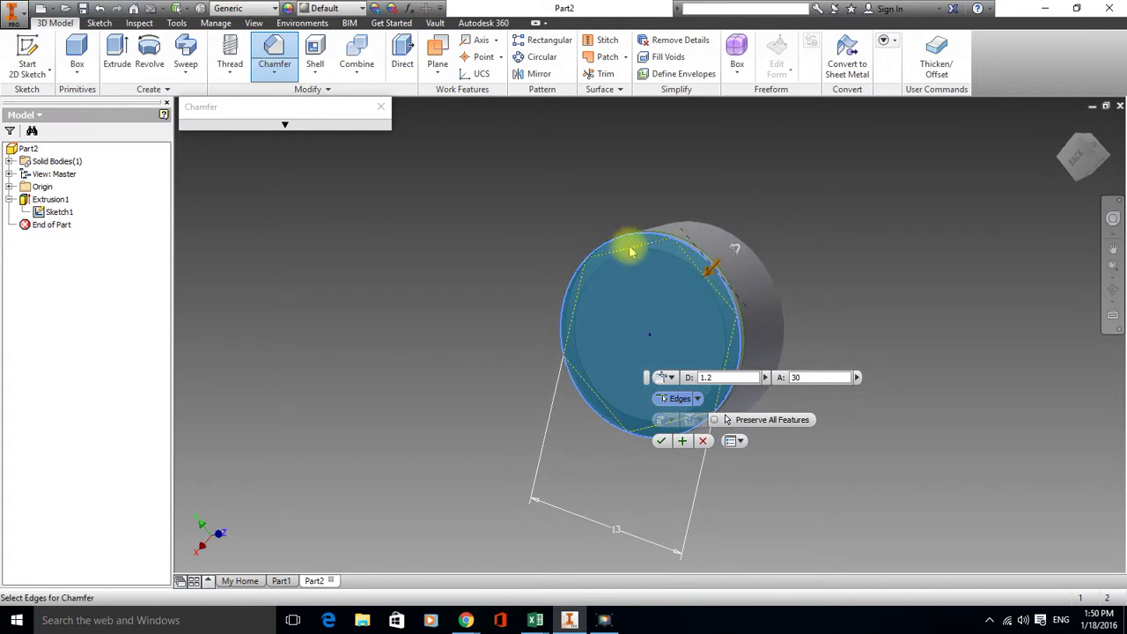
pyautogui.click(659, 444)
# Apply the same 1.2, 30° chamfer to the front face's circular edge
pyautogui.keyDown('shift'); pyautogui.moveTo(835, 246); pyautogui.dragTo(606, 255, button='middle'); pyautogui.keyUp('shift')
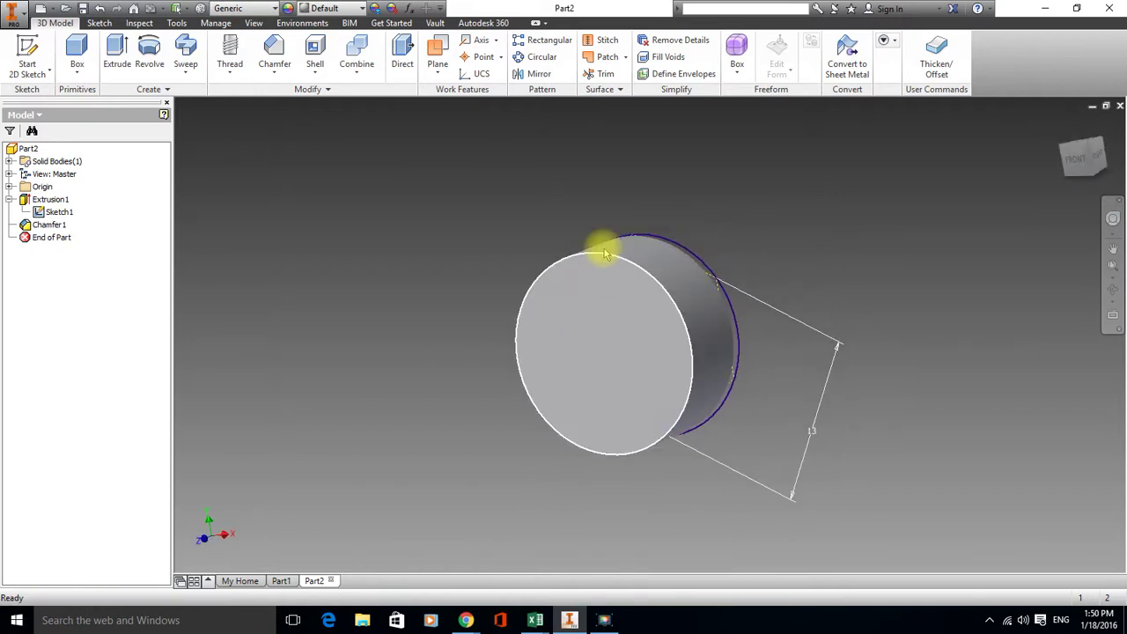
pyautogui.click(284, 60)
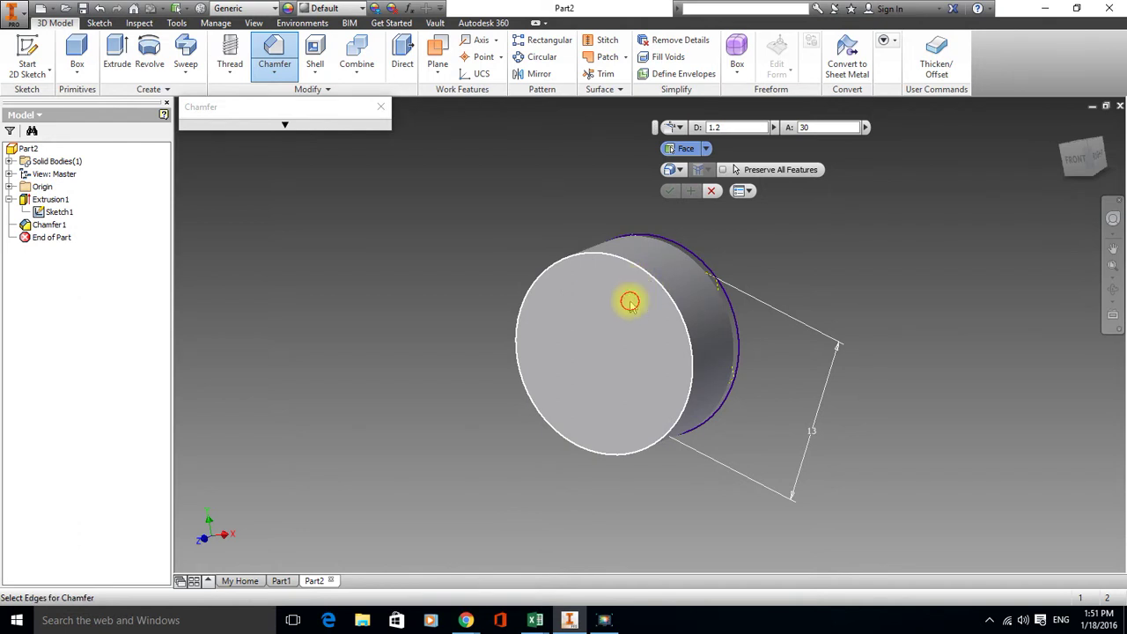
pyautogui.click(630, 302)
pyautogui.click(657, 282)
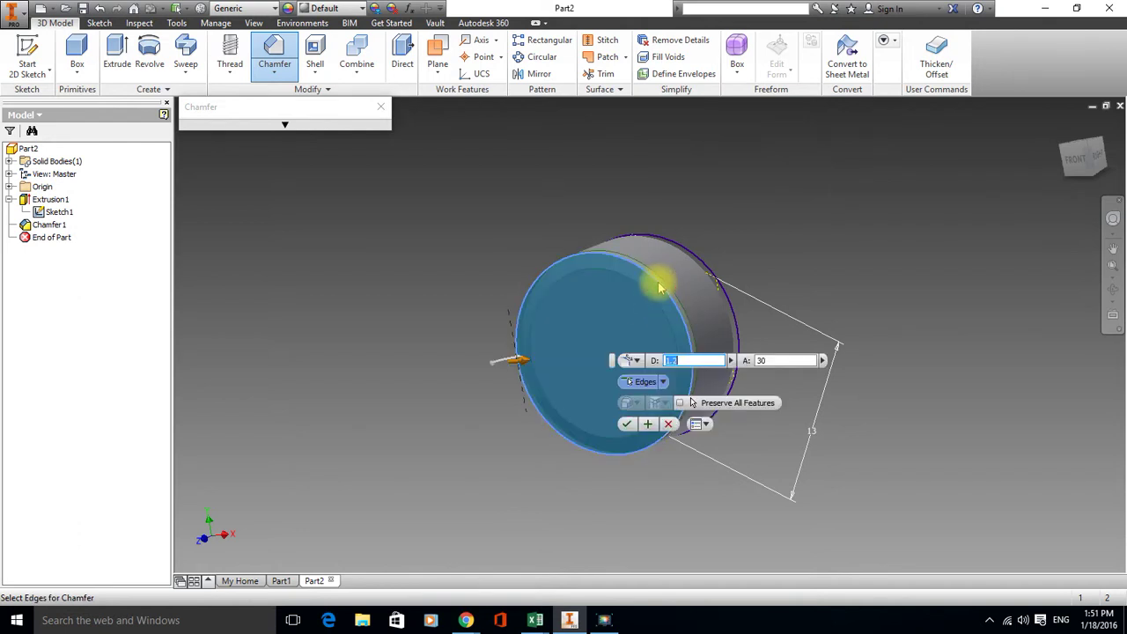
pyautogui.click(627, 426)
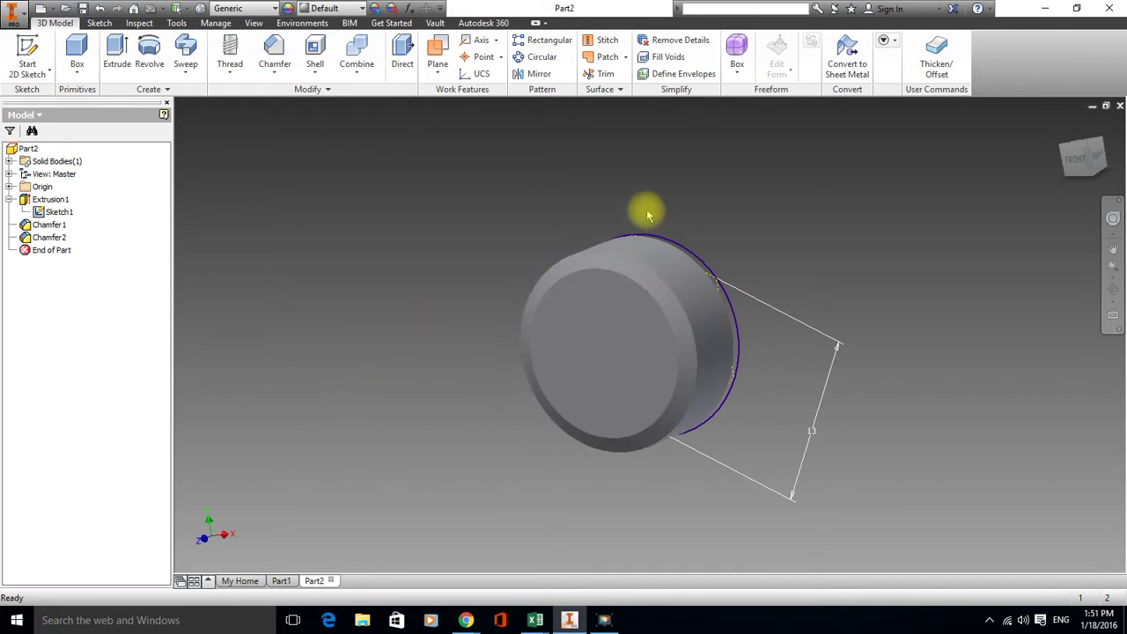
pyautogui.click(46, 228)
pyautogui.rightClick(44, 226)
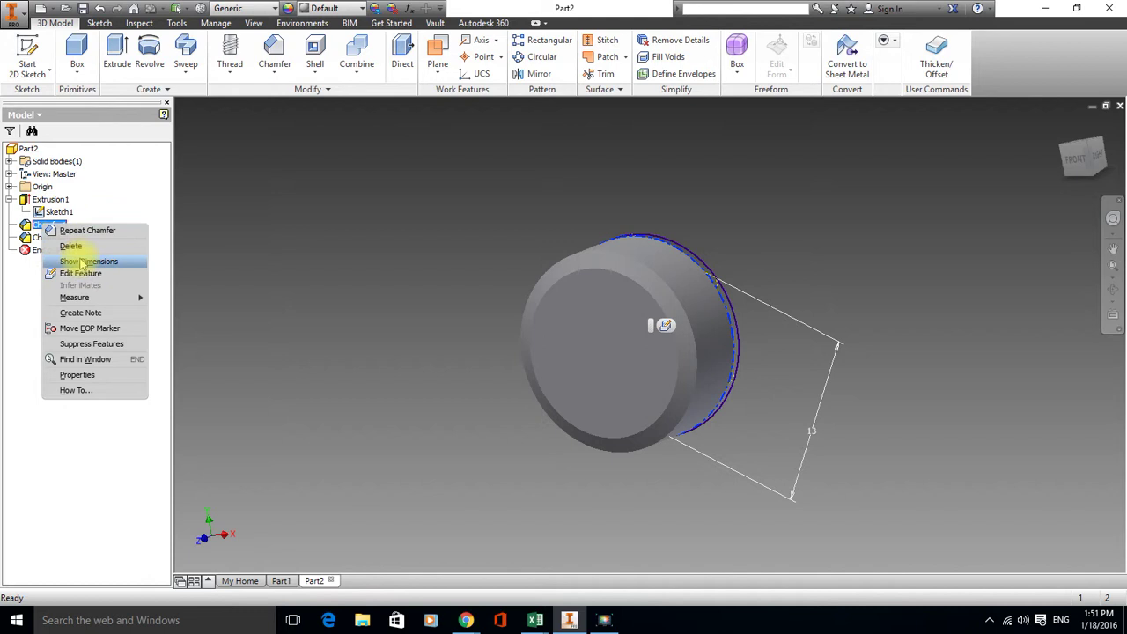
pyautogui.click(91, 278)
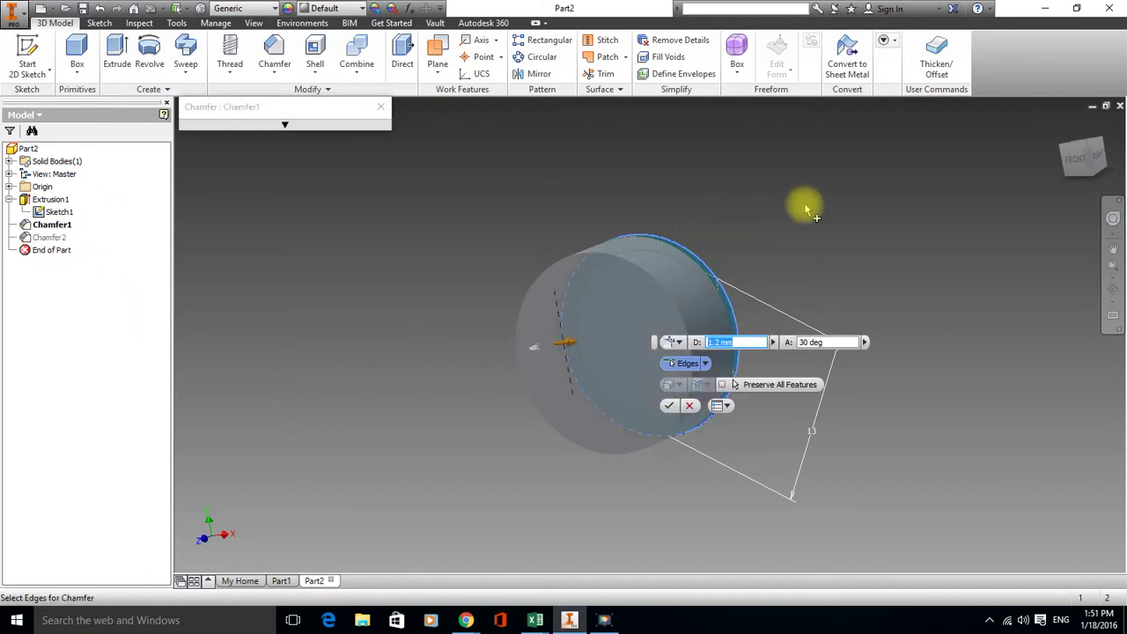
pyautogui.keyDown('shift'); pyautogui.moveTo(797, 198); pyautogui.dragTo(578, 299, button='middle'); pyautogui.keyUp('shift')
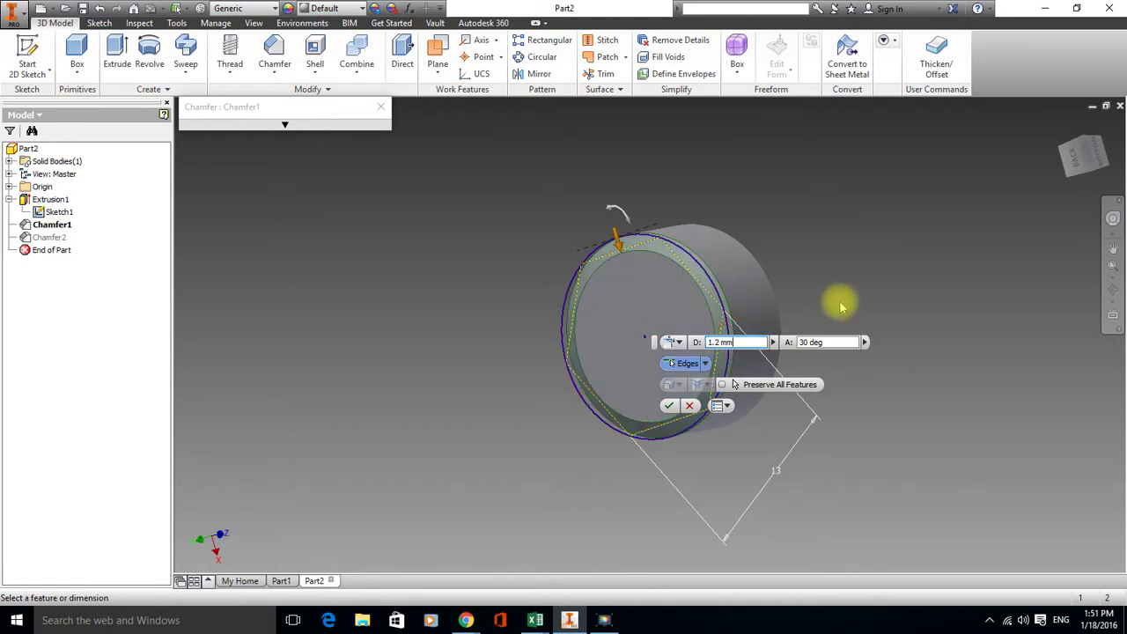
pyautogui.press('BackSpace')
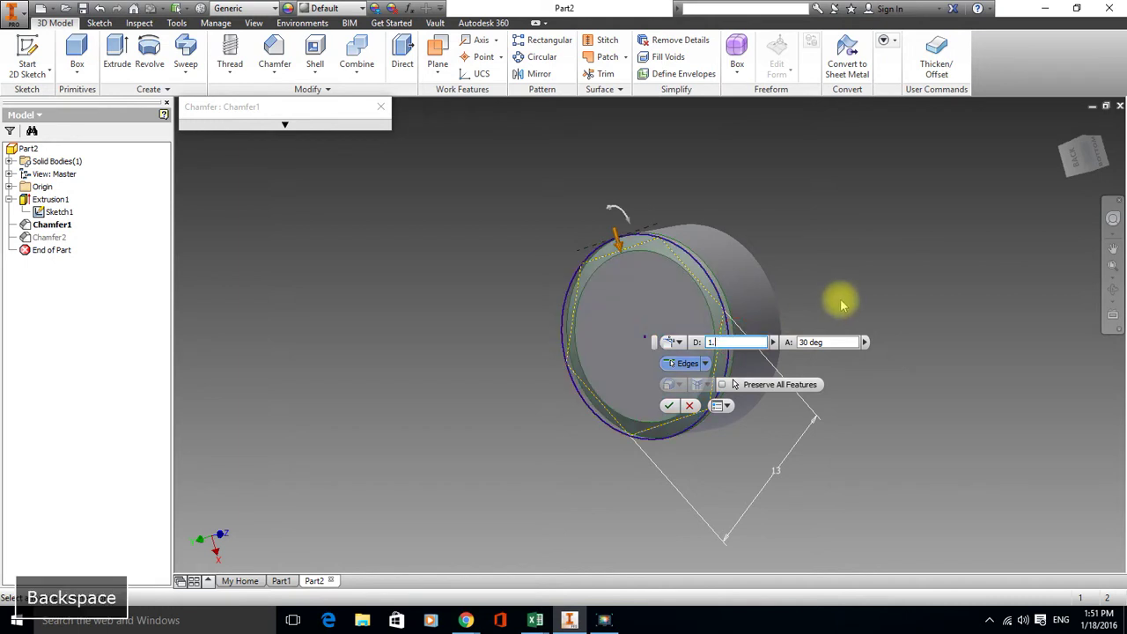
pyautogui.write('5')
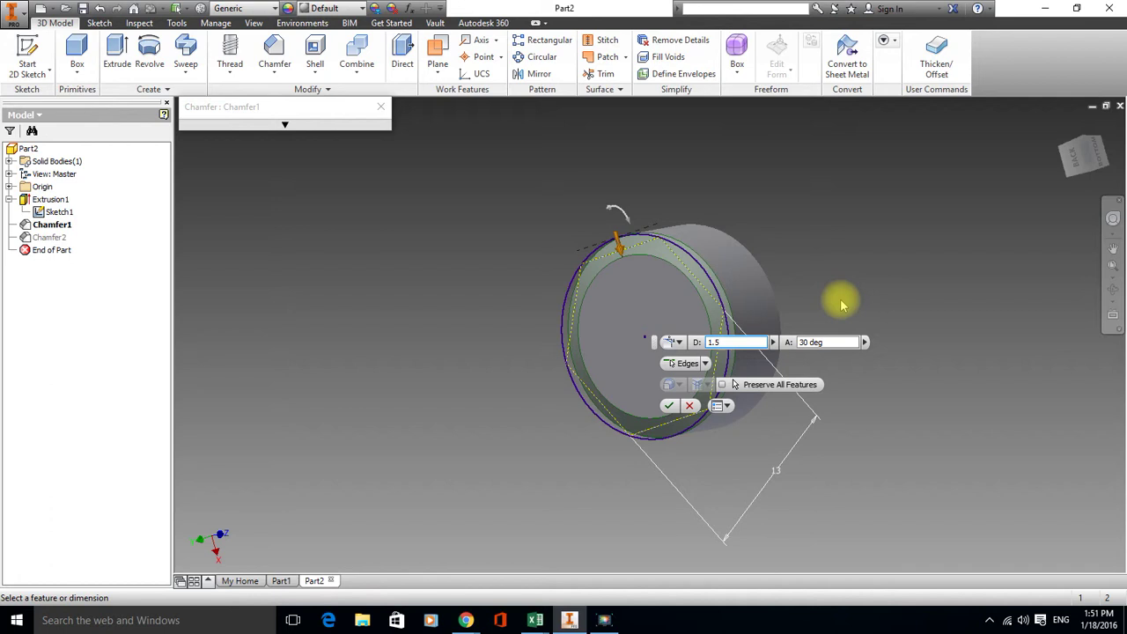
pyautogui.press('BackSpace')
pyautogui.write('2')
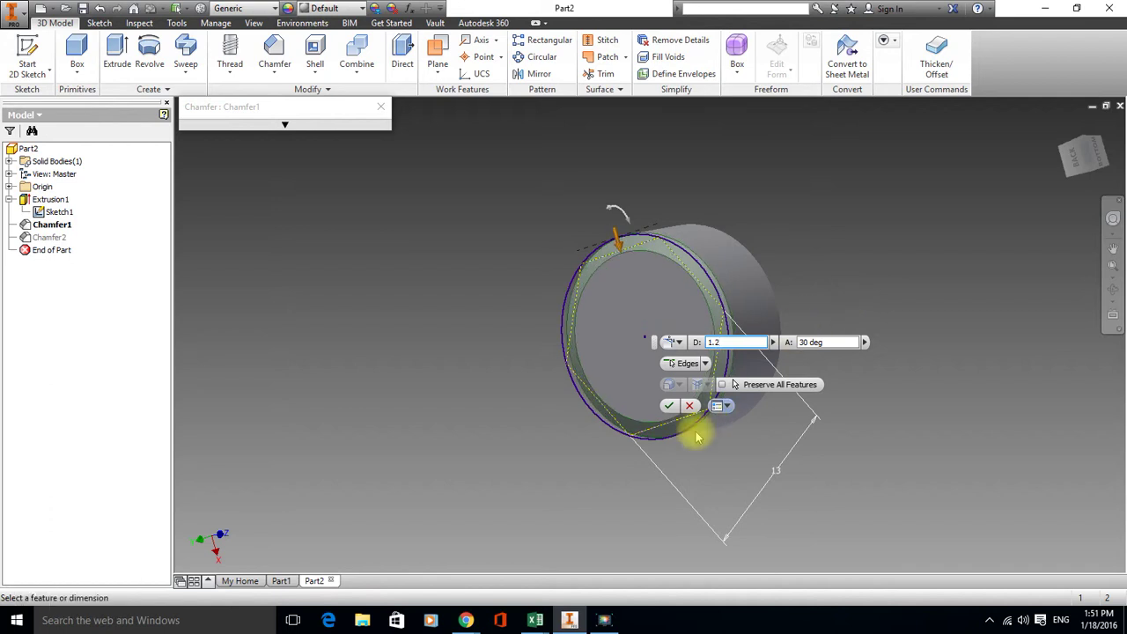
pyautogui.click(666, 404)
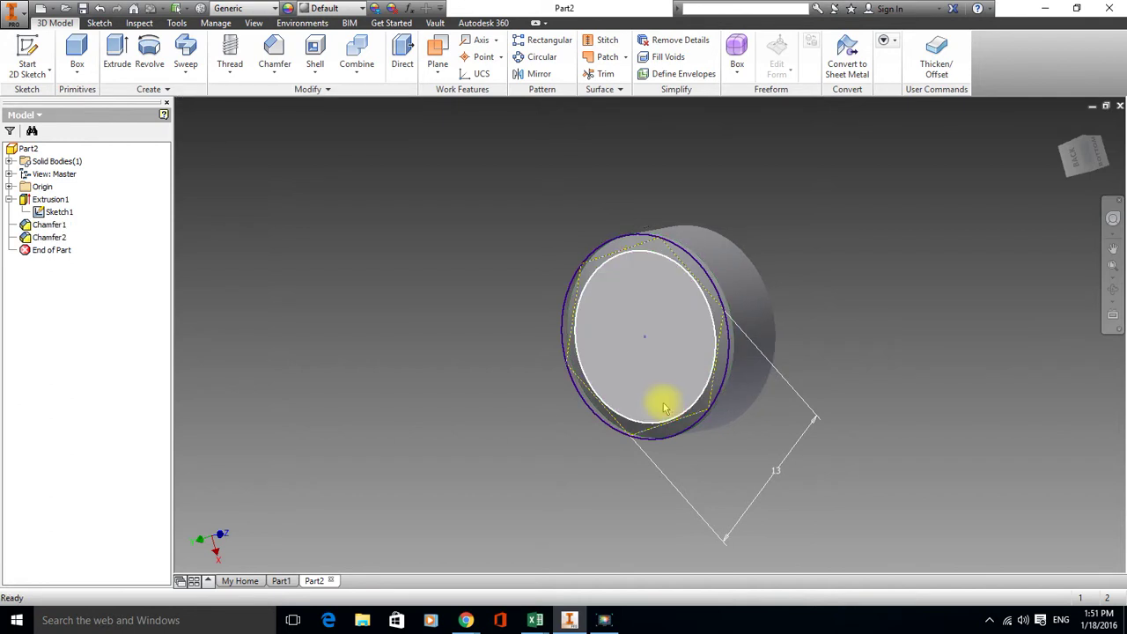
# Turn off Sketch1's visibility and orbit to view the cylinder's front face
pyautogui.click(58, 215)
pyautogui.rightClick(58, 215)
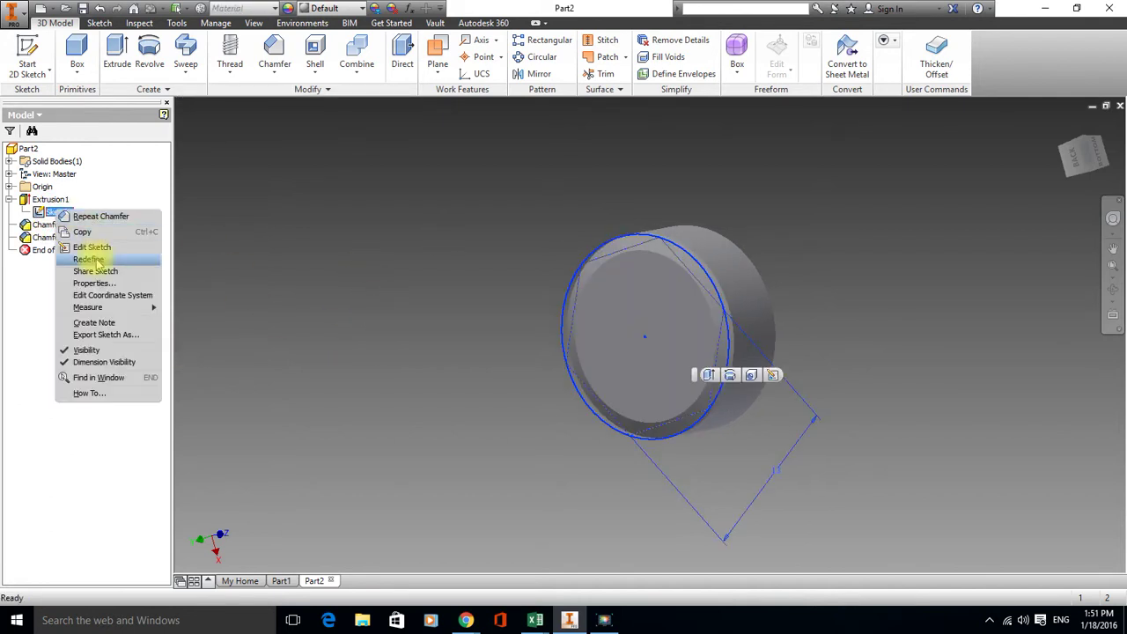
pyautogui.click(88, 350)
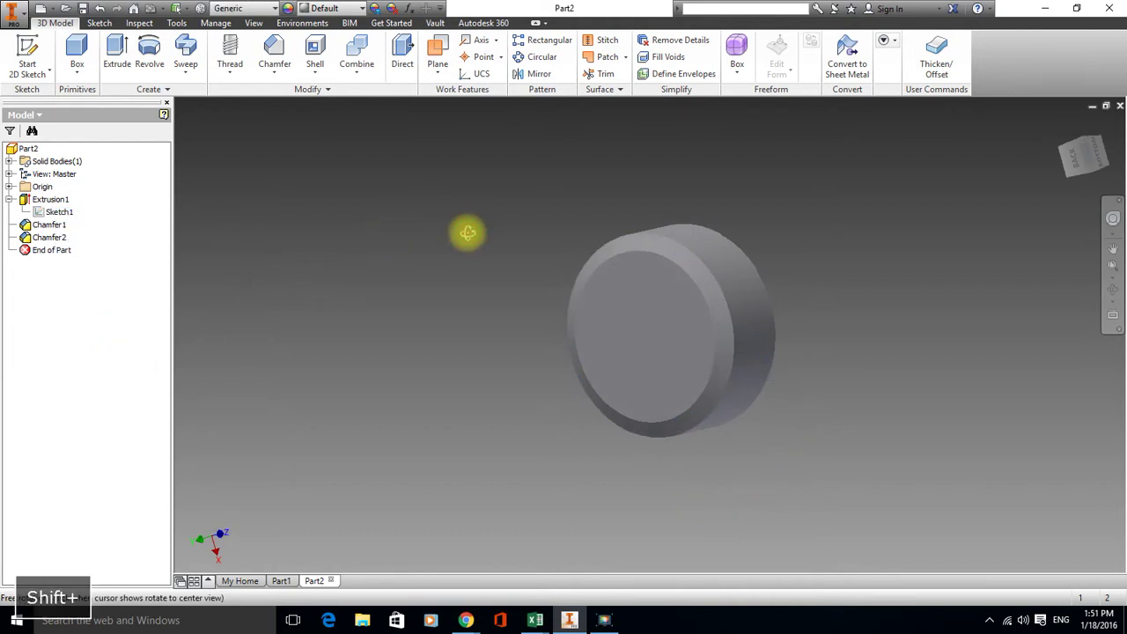
pyautogui.keyDown('shift'); pyautogui.moveTo(465, 232); pyautogui.dragTo(487, 239, button='middle'); pyautogui.keyUp('shift')
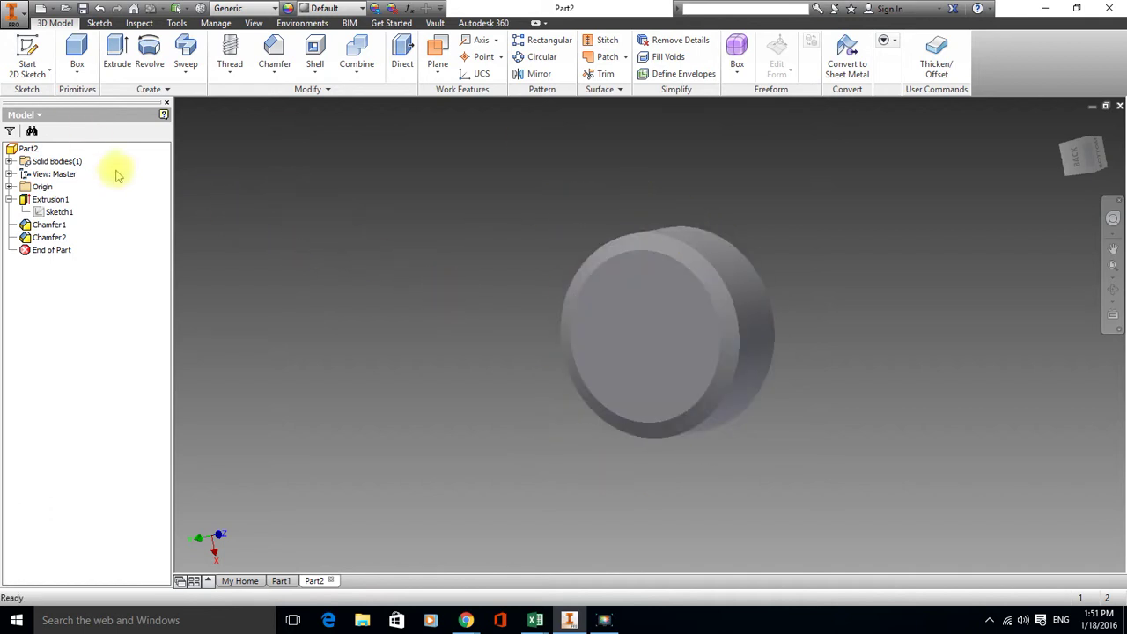
# Sketch a hexagon inscribed in the circular edge on the cylinder's front face, then finish
pyautogui.click(29, 53)
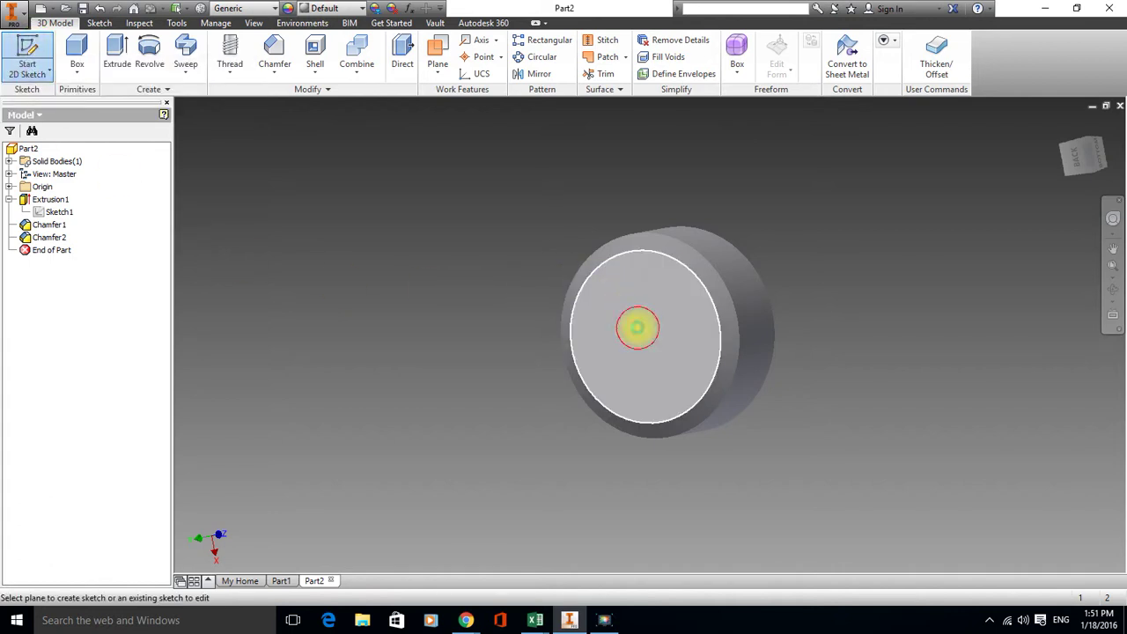
pyautogui.click(638, 327)
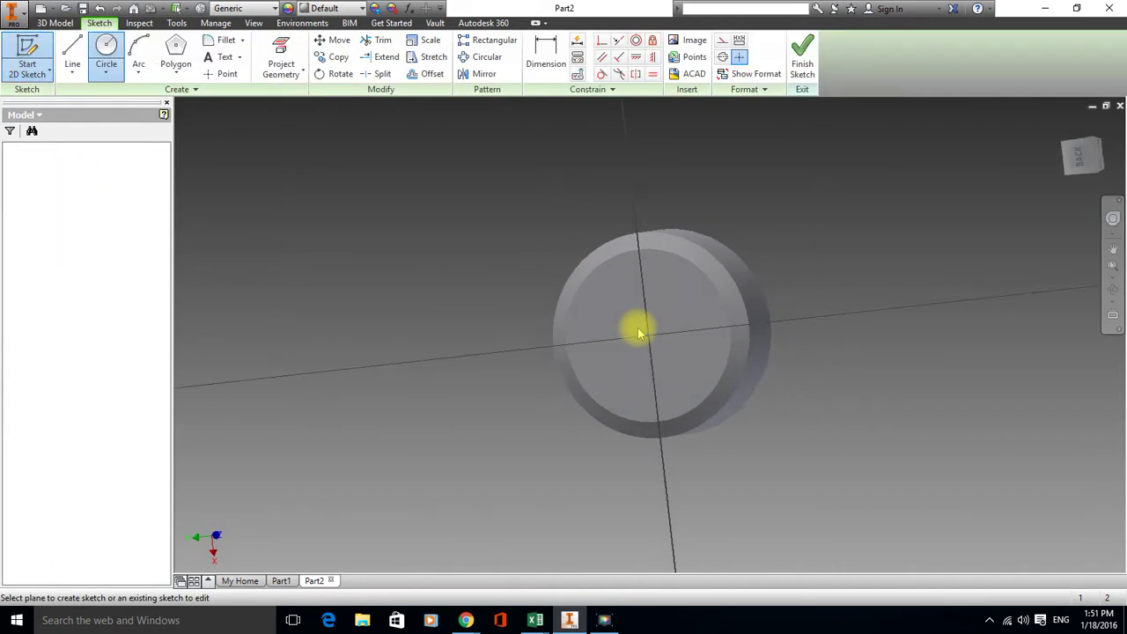
pyautogui.click(177, 51)
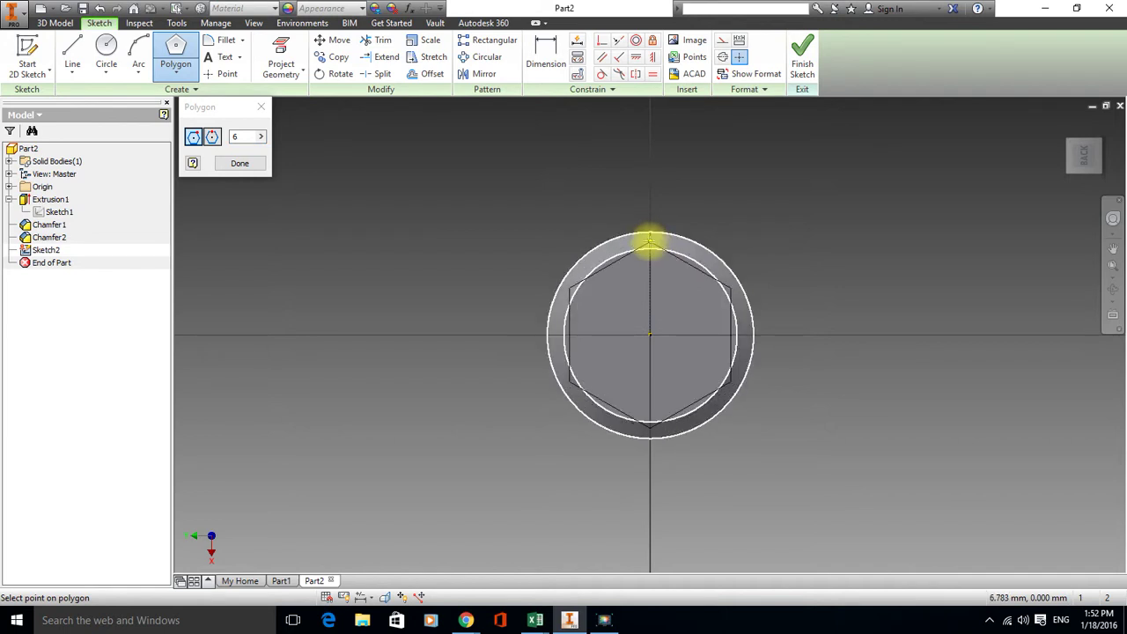
pyautogui.click(650, 233)
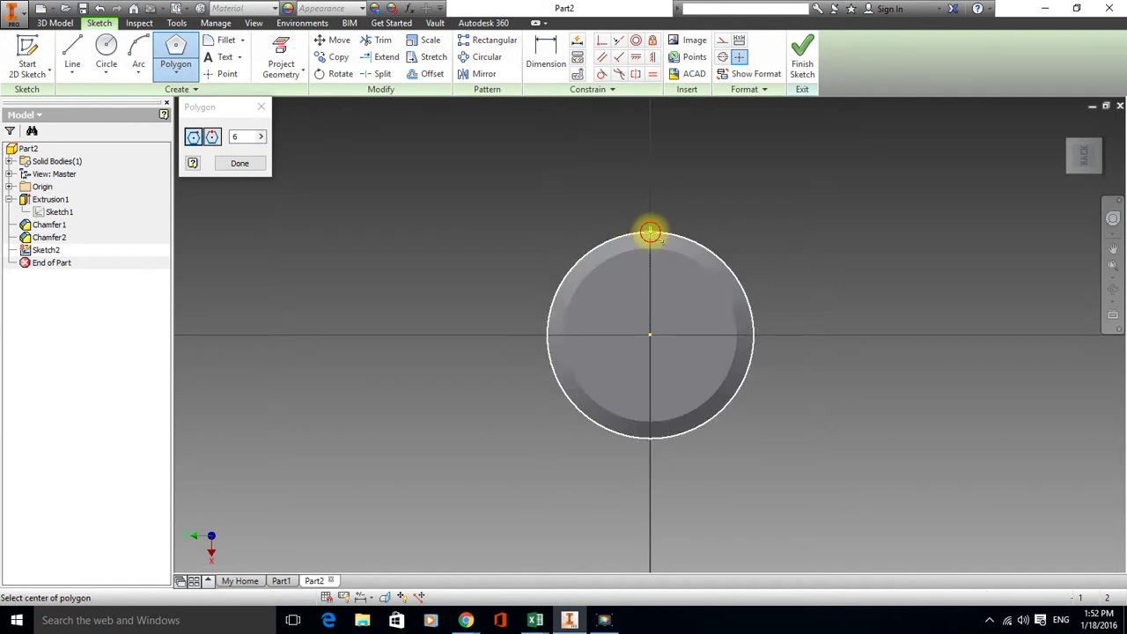
pyautogui.click(213, 137)
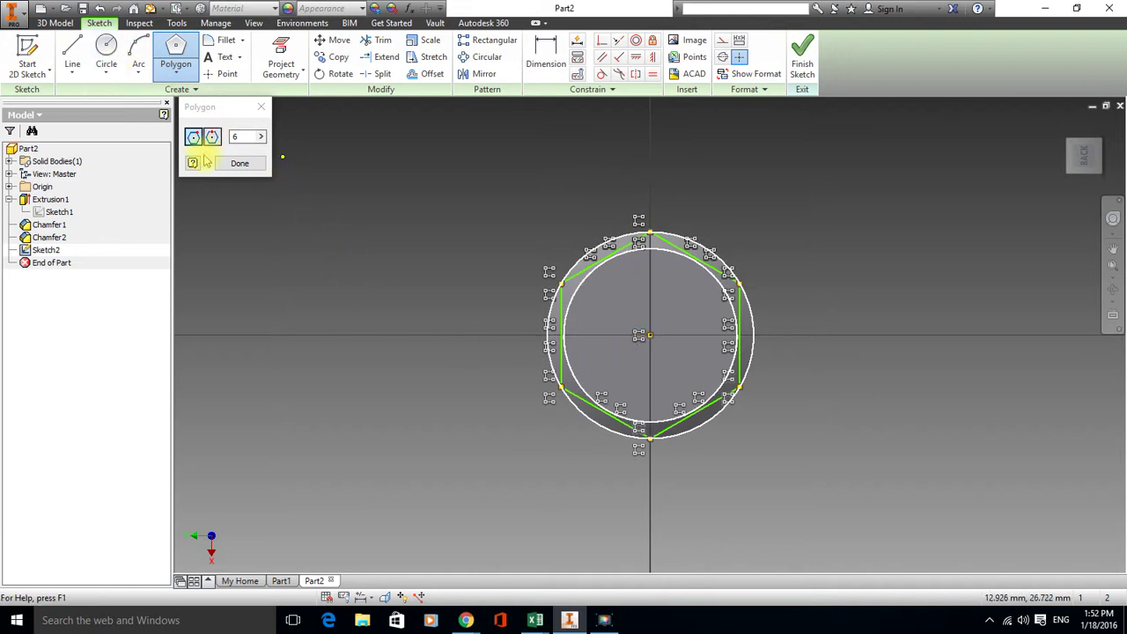
pyautogui.click(240, 164)
pyautogui.click(105, 51)
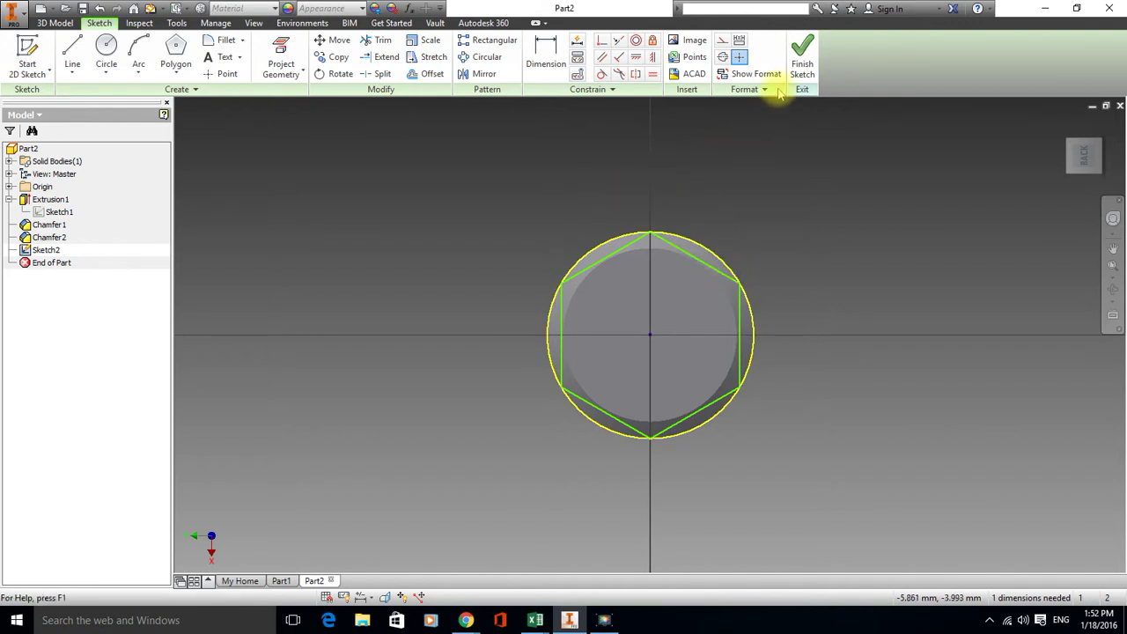
pyautogui.click(798, 49)
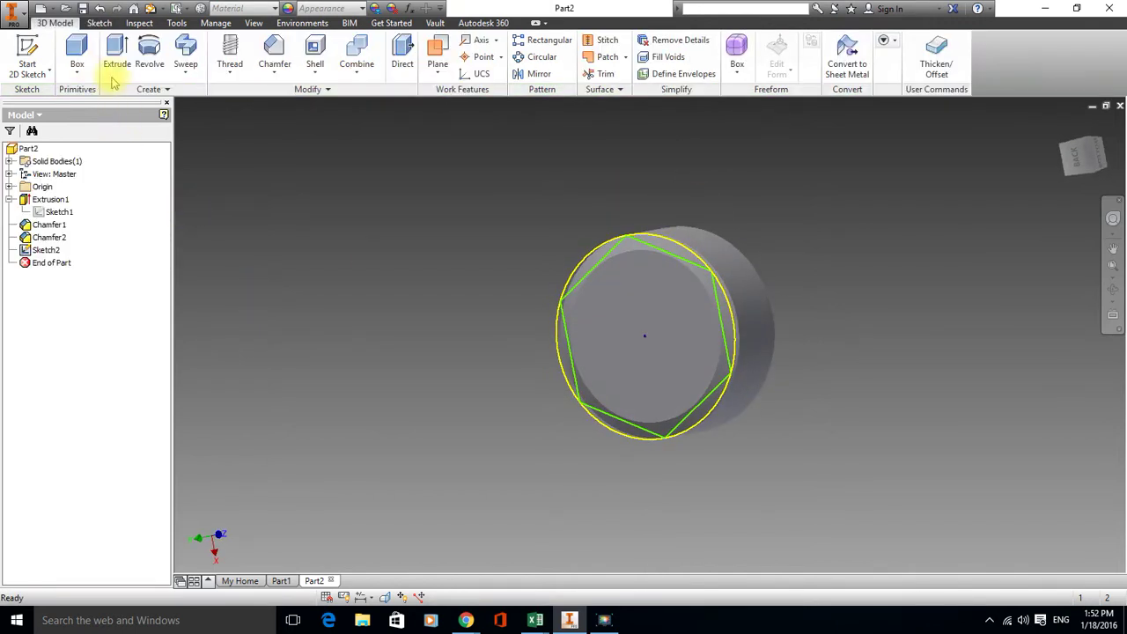
# Try a Between-extent cut of the region outside the hexagon, then cancel the extrusion
pyautogui.click(117, 53)
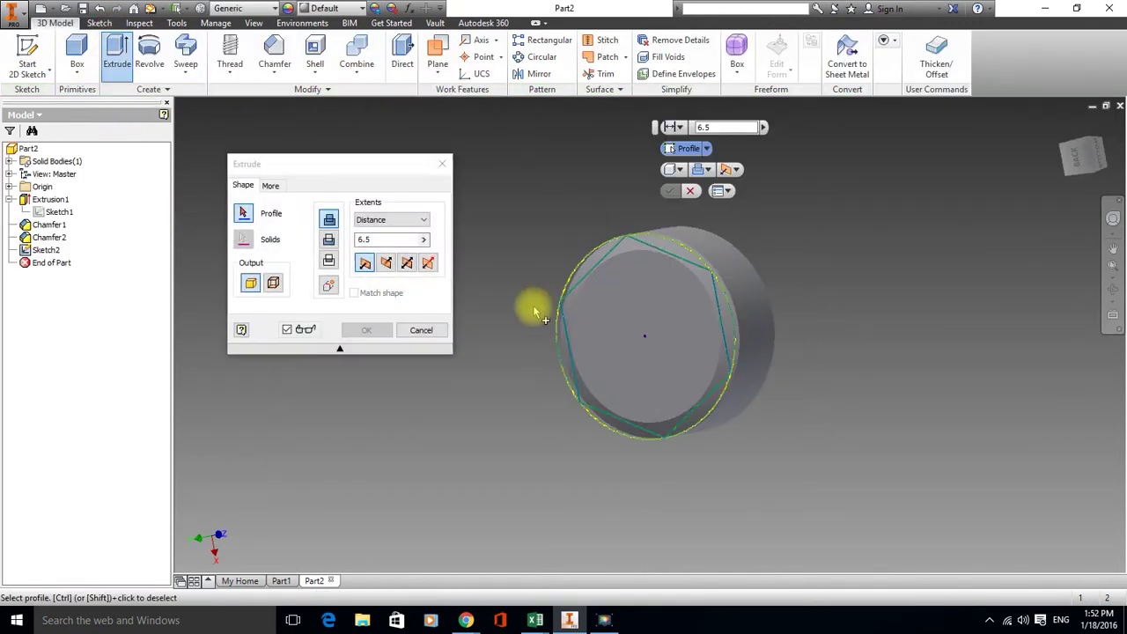
pyautogui.click(684, 256)
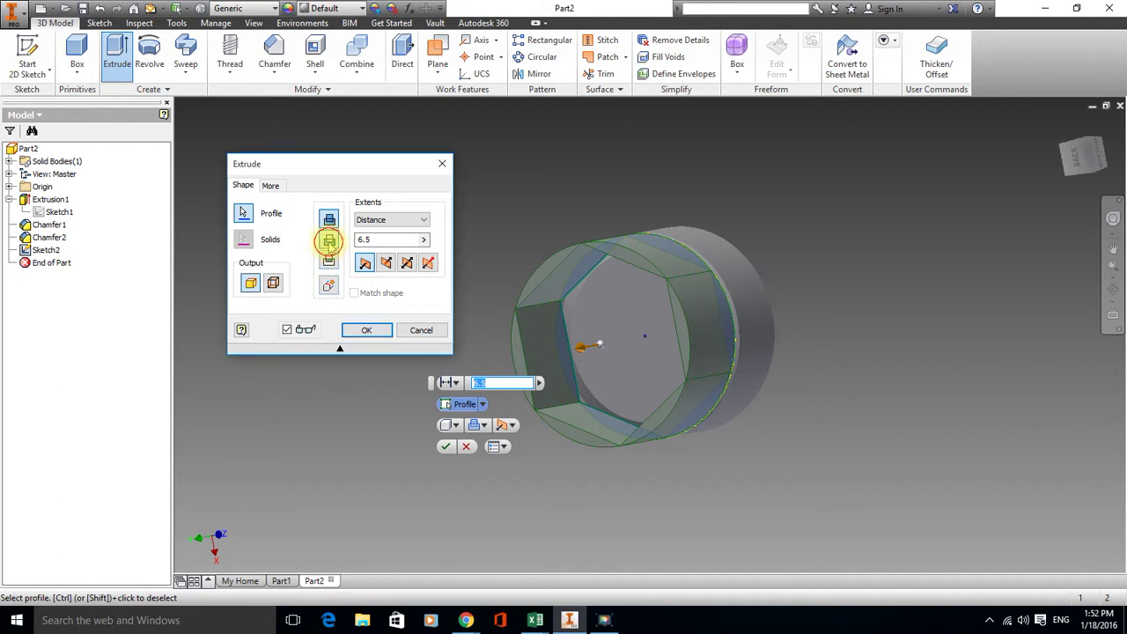
pyautogui.click(328, 241)
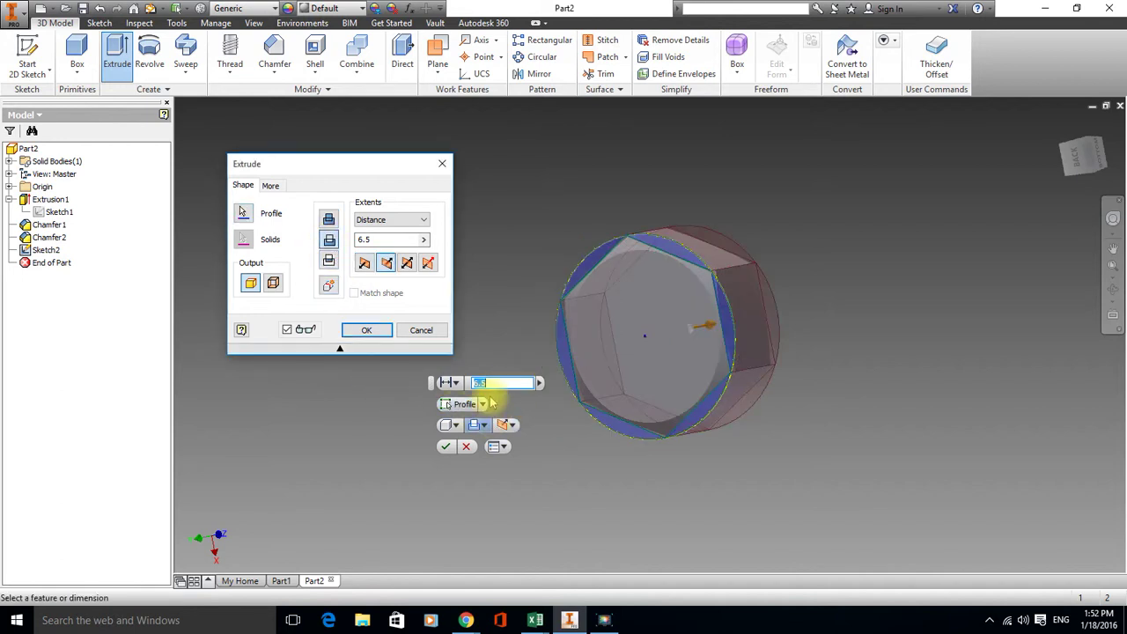
pyautogui.click(422, 220)
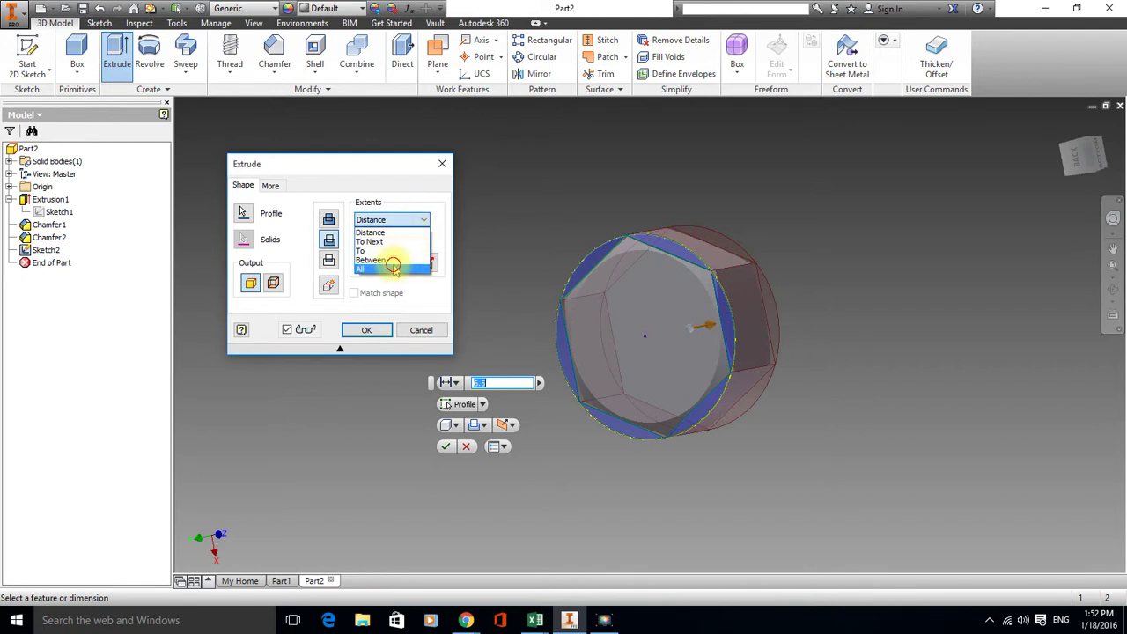
pyautogui.click(392, 260)
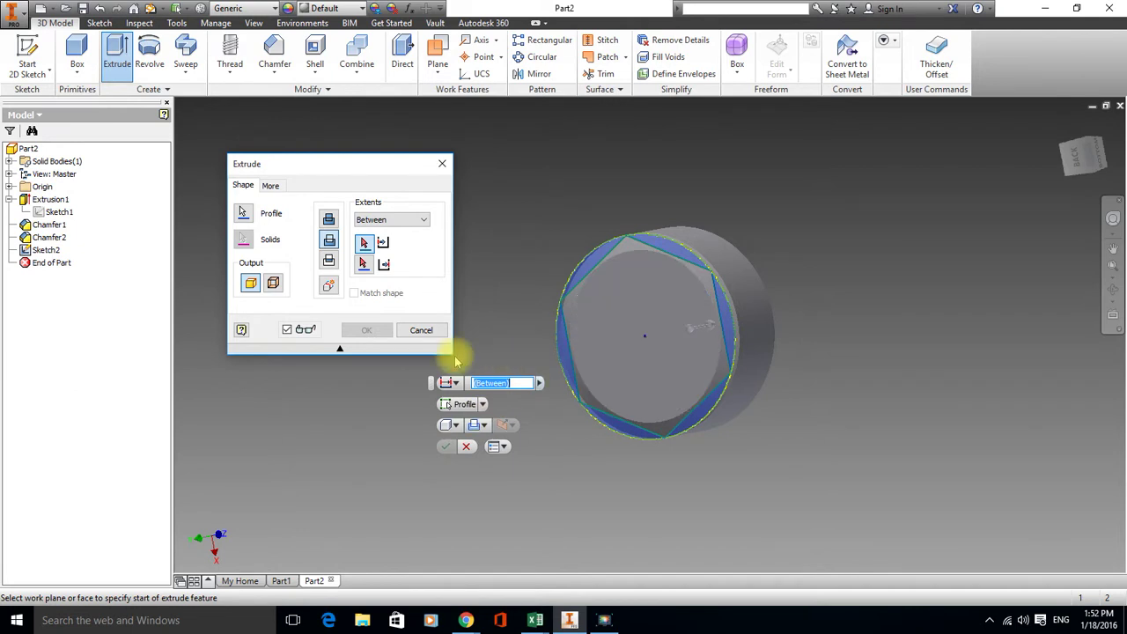
pyautogui.click(421, 331)
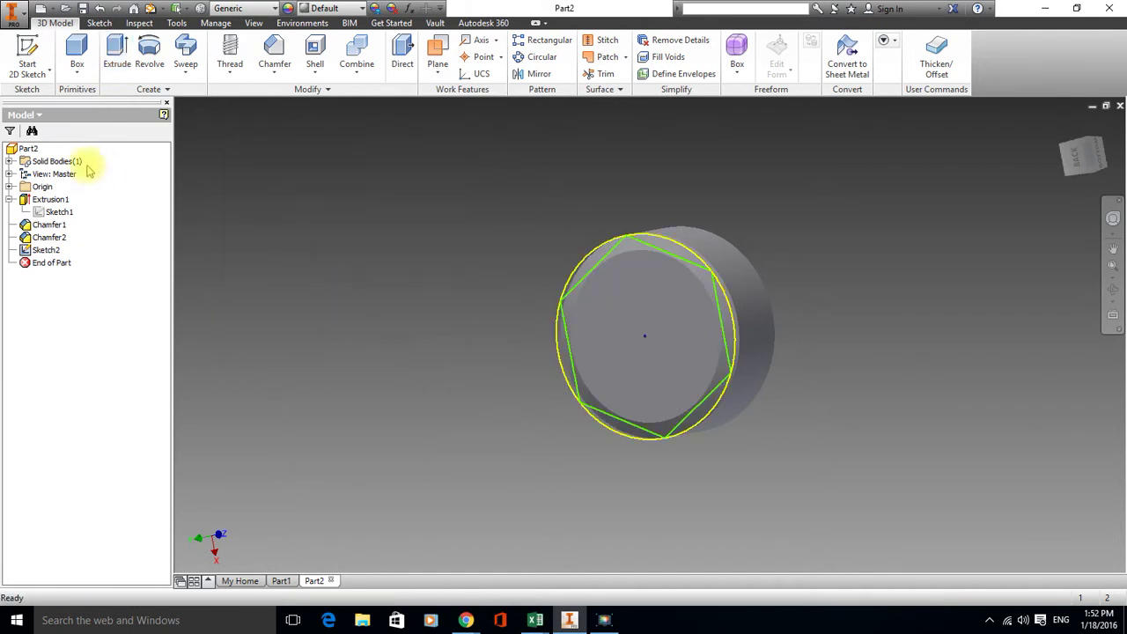
# Edit Sketch2 and add a circle centred on the origin, just larger than the hexagon
pyautogui.click(46, 250)
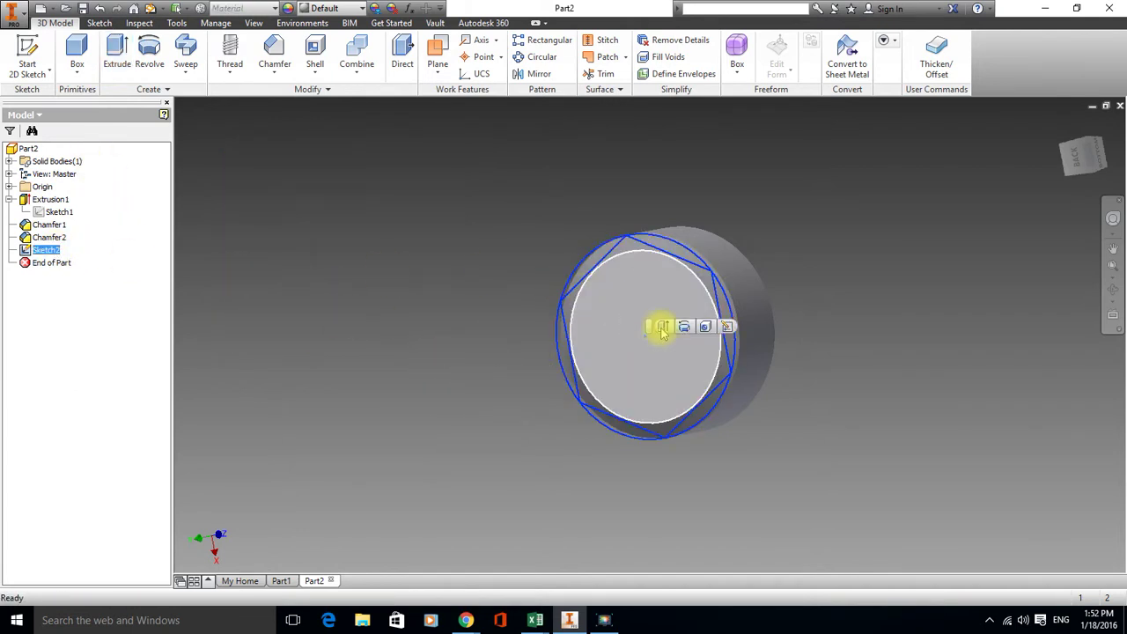
pyautogui.click(727, 329)
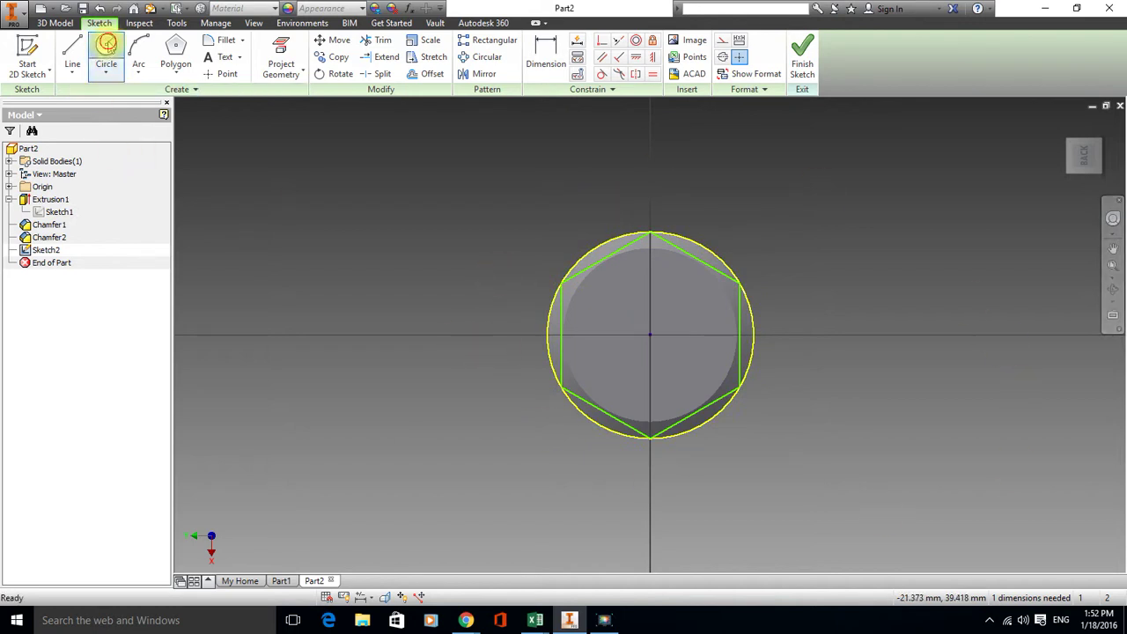
pyautogui.click(107, 44)
pyautogui.click(651, 334)
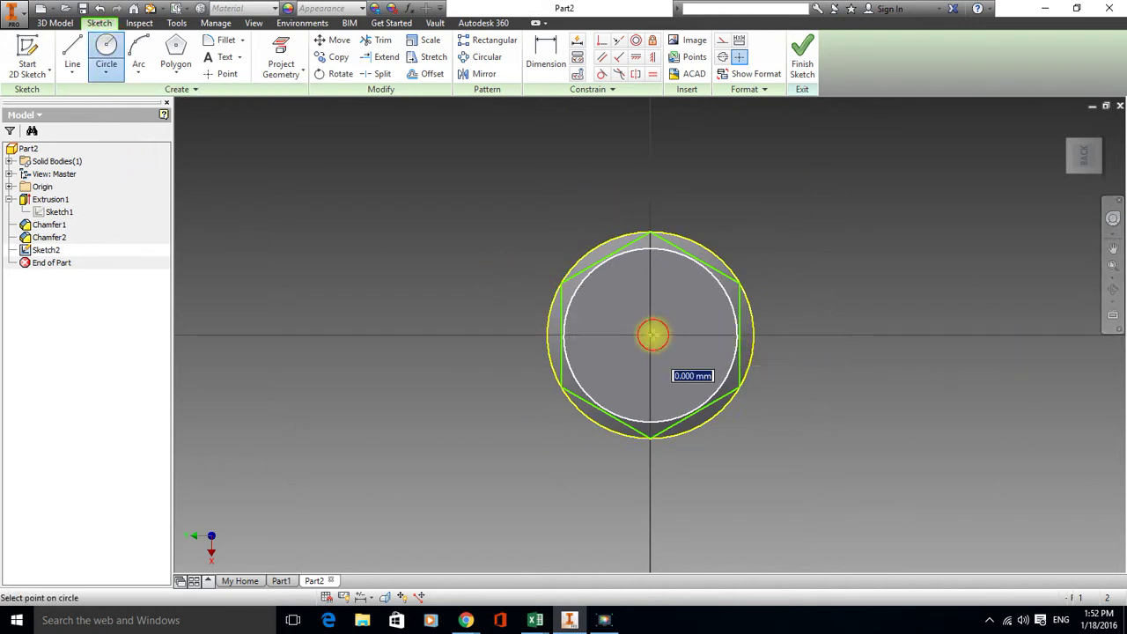
pyautogui.click(776, 335)
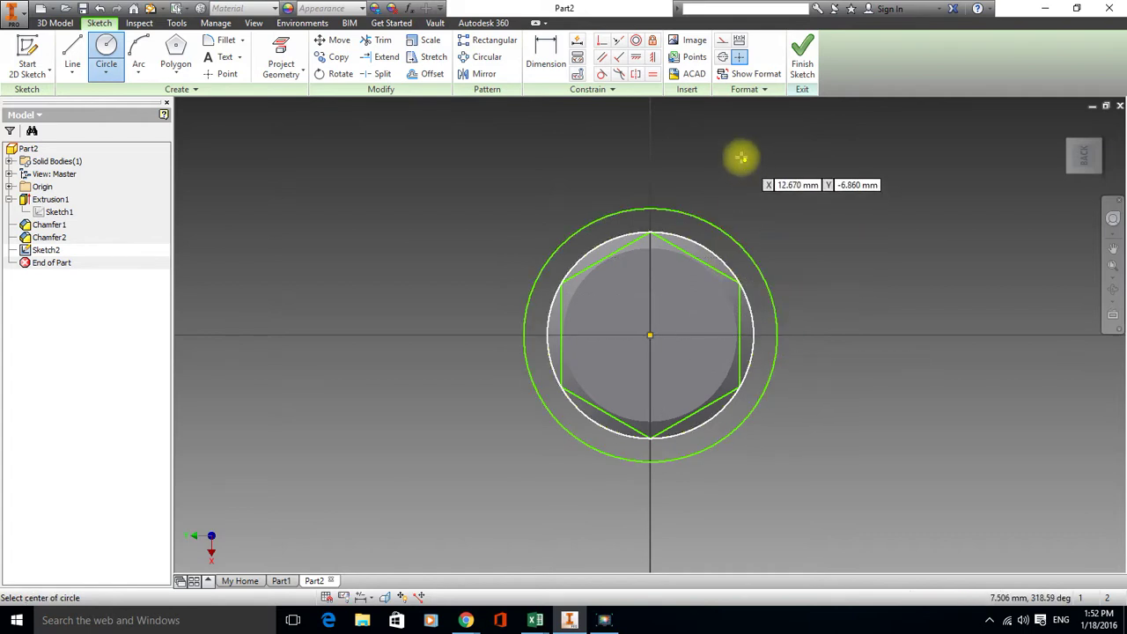
pyautogui.click(799, 54)
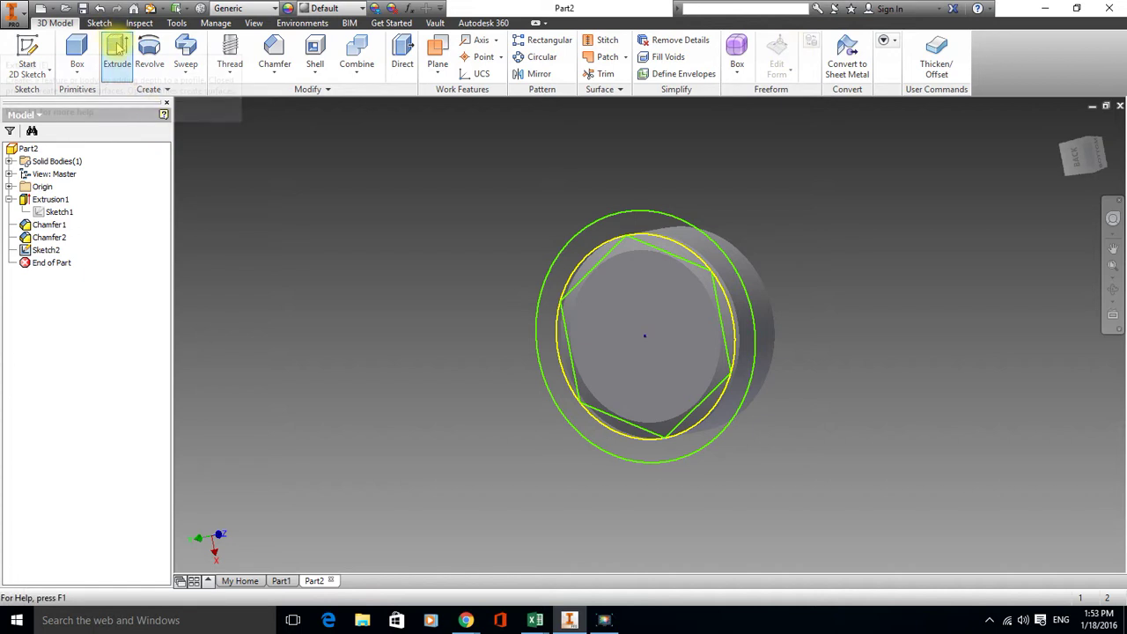
# Cut the ring regions around the hexagon with extent All, forming Extrusion2
pyautogui.click(119, 48)
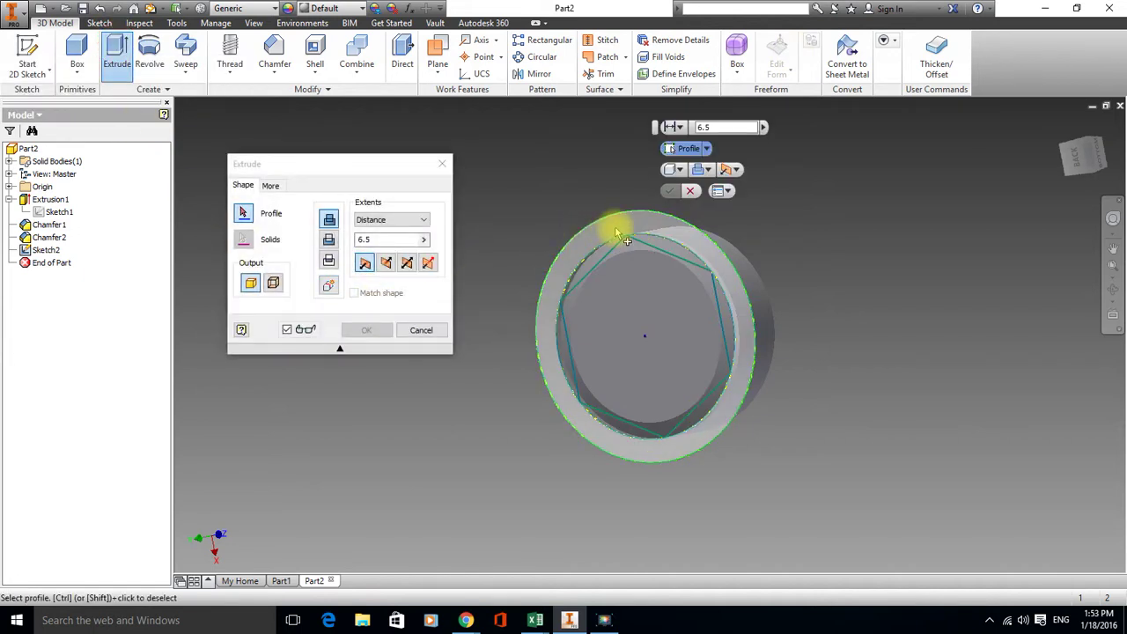
pyautogui.click(616, 234)
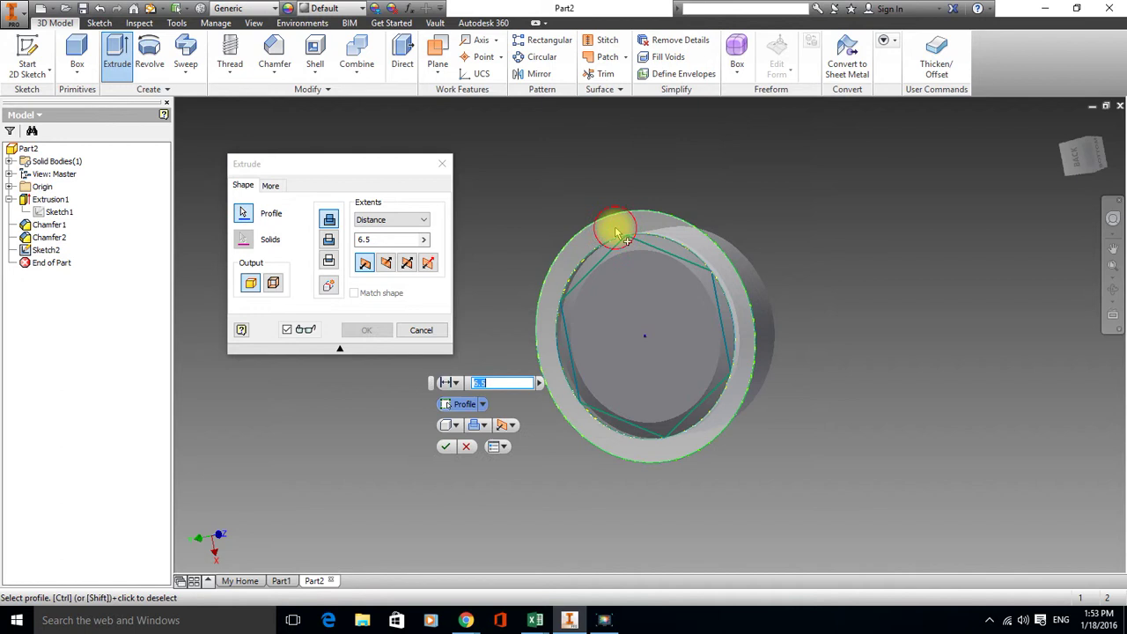
pyautogui.keyDown('shift'); pyautogui.click(598, 255); pyautogui.keyUp('shift')
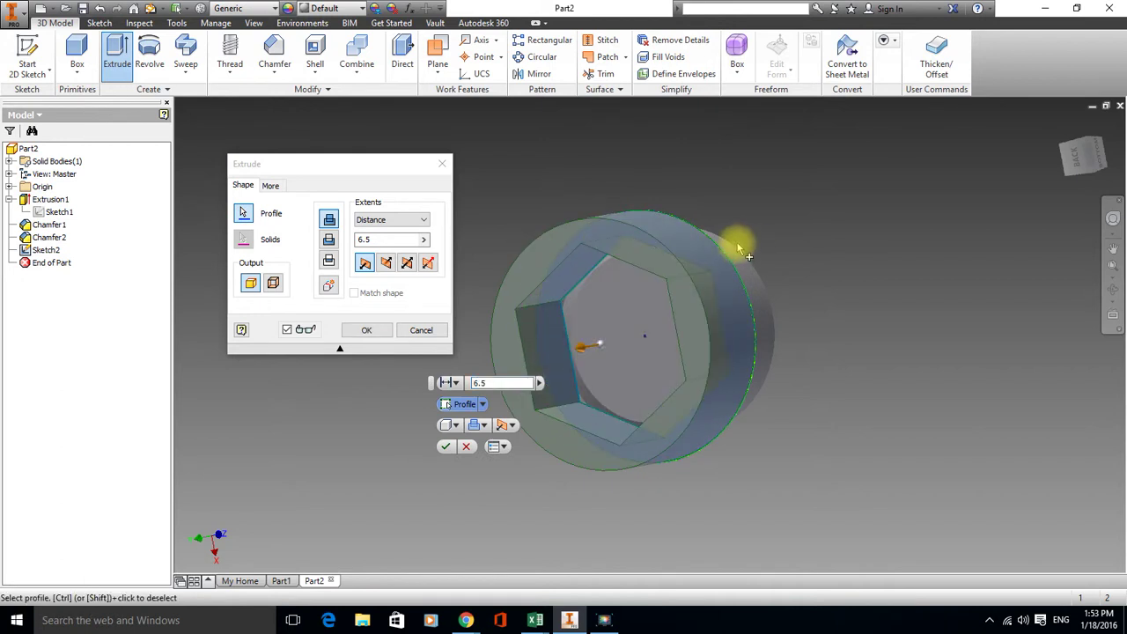
pyautogui.moveTo(729, 213); pyautogui.dragTo(776, 206, button='middle')
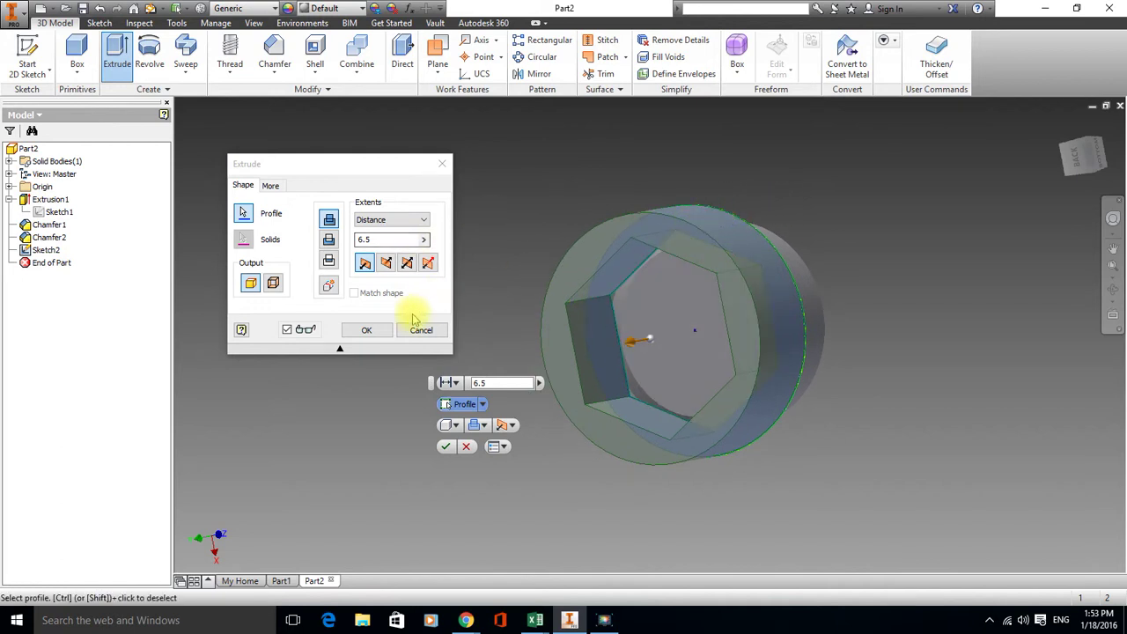
pyautogui.click(328, 237)
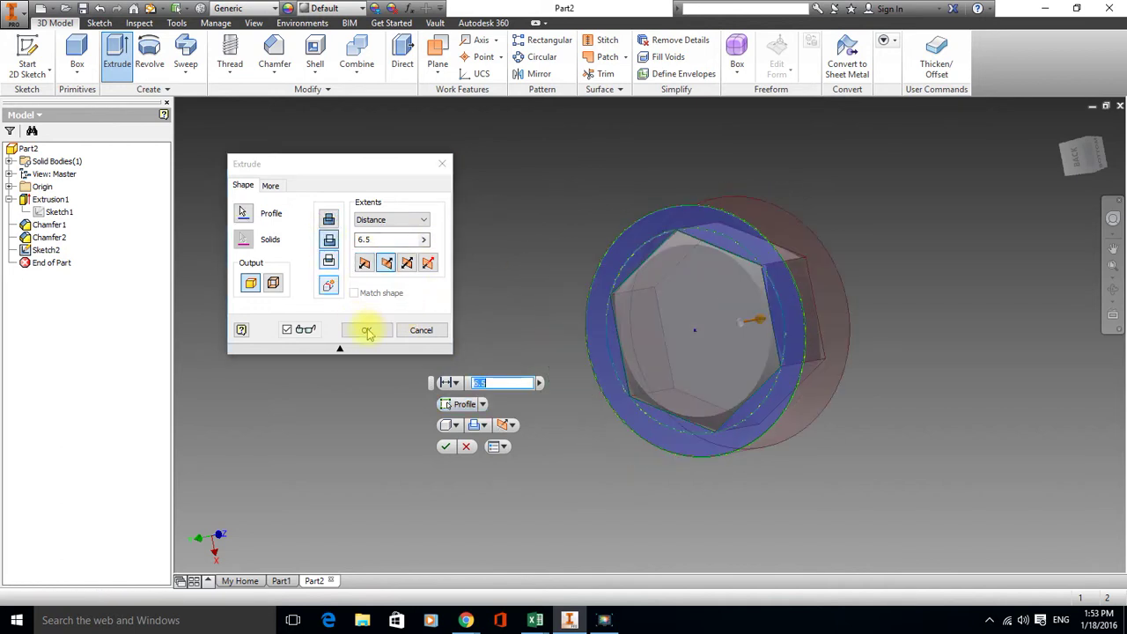
pyautogui.click(421, 220)
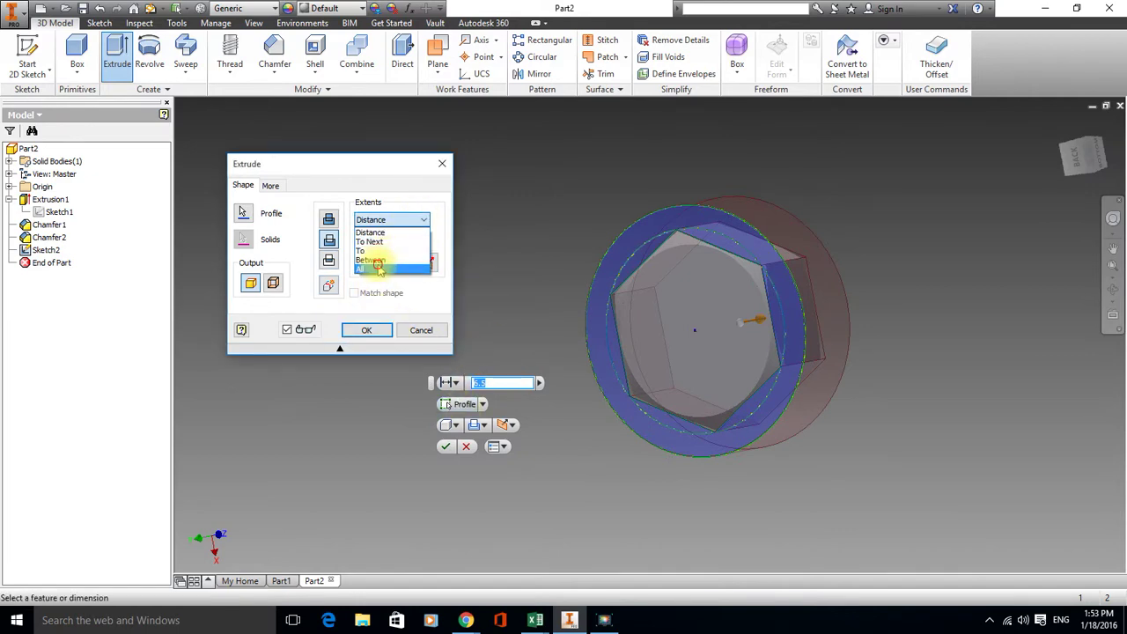
pyautogui.click(378, 269)
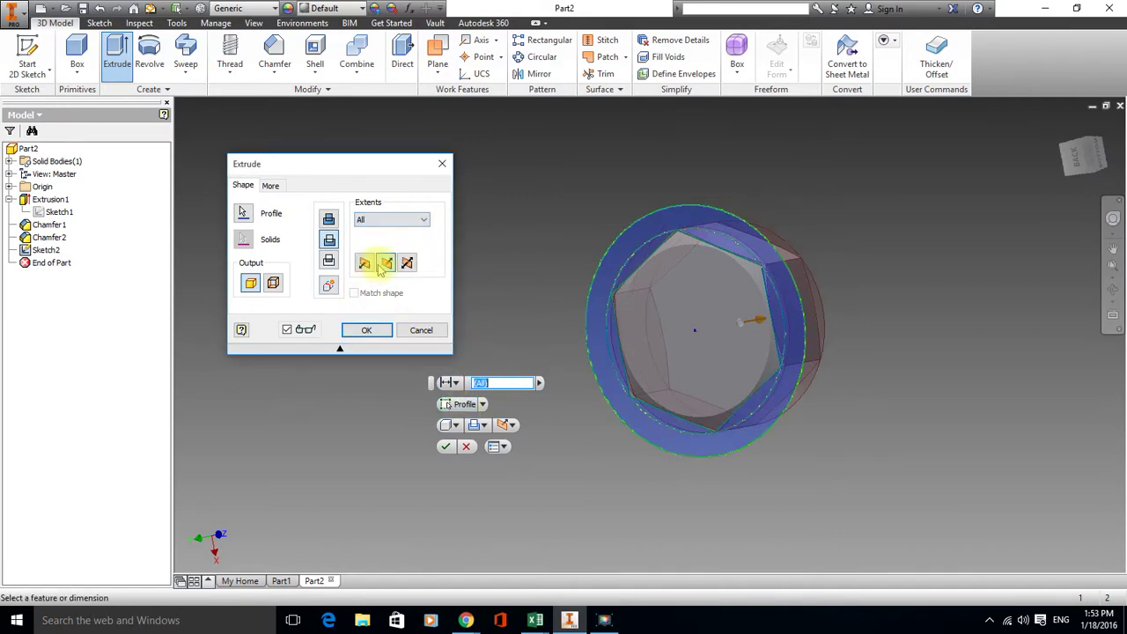
pyautogui.click(445, 450)
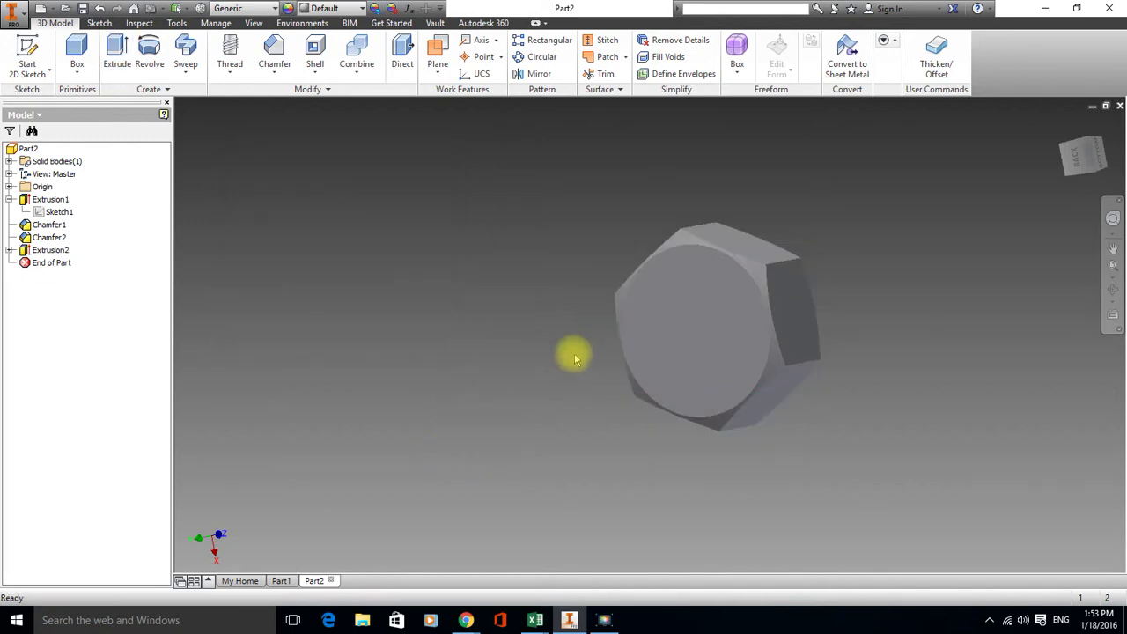
pyautogui.keyDown('shift'); pyautogui.moveTo(542, 302); pyautogui.dragTo(586, 307, button='middle'); pyautogui.keyUp('shift')
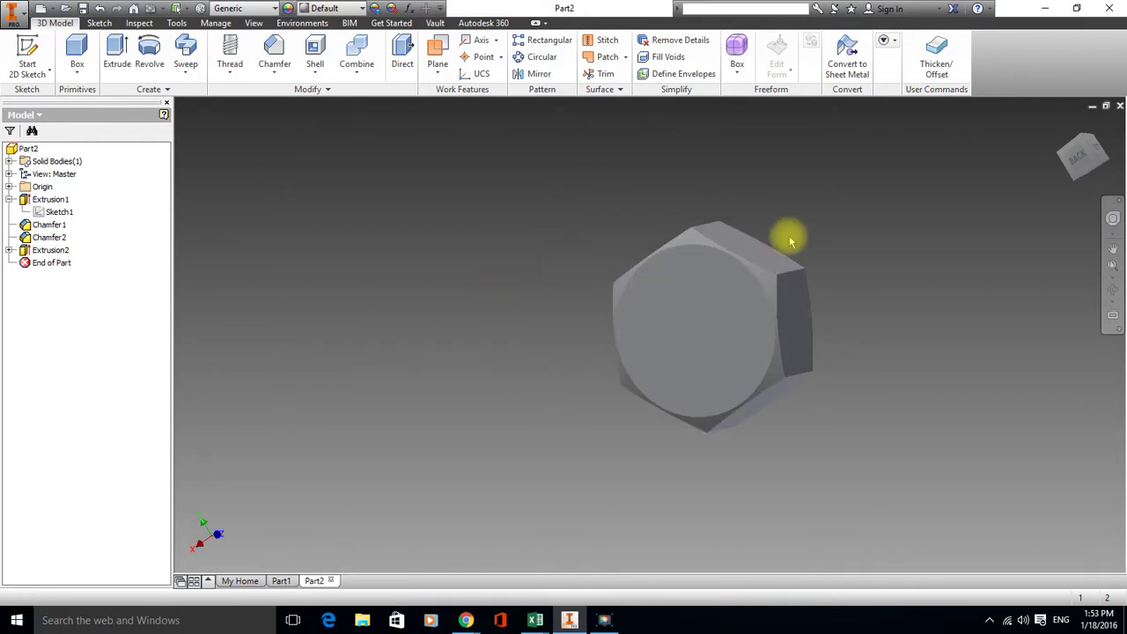
pyautogui.keyDown('shift'); pyautogui.moveTo(790, 201); pyautogui.dragTo(585, 240, button='middle'); pyautogui.keyUp('shift')
pyautogui.moveTo(830, 322); pyautogui.dragTo(812, 302, button='middle')
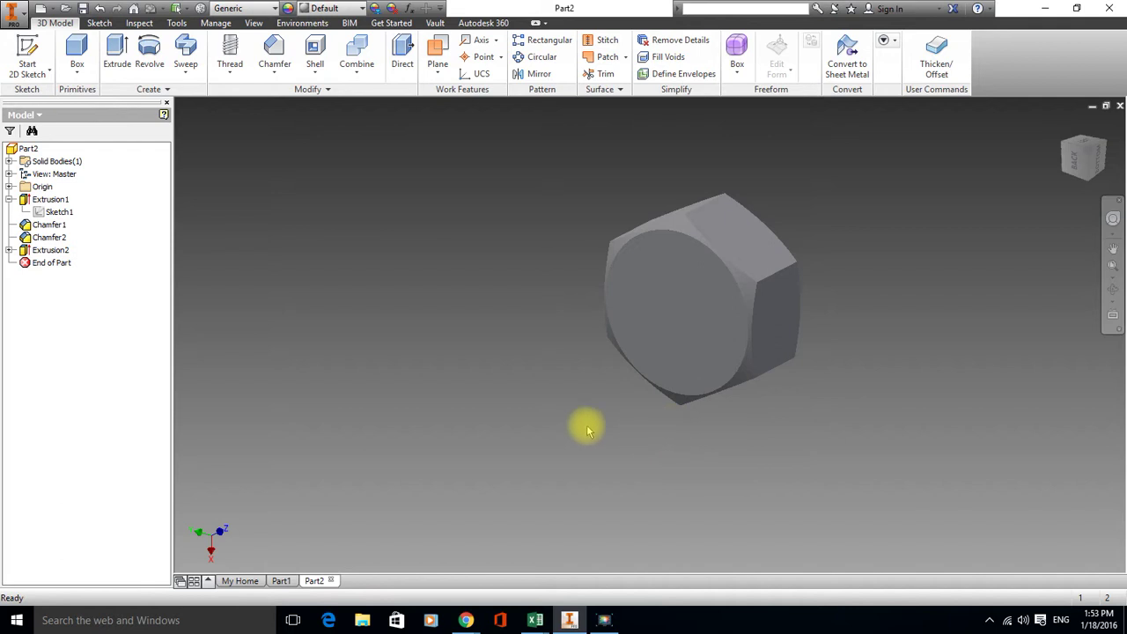
# Sketch an 8 mm diameter circle at the origin on the head's round end face
pyautogui.click(35, 45)
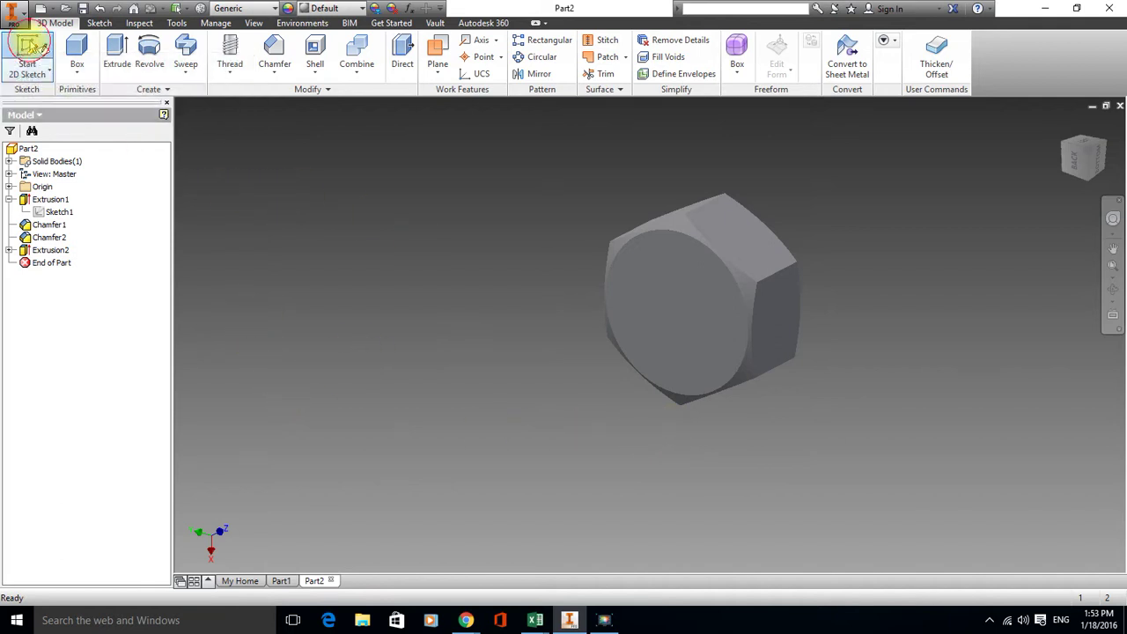
pyautogui.click(11, 187)
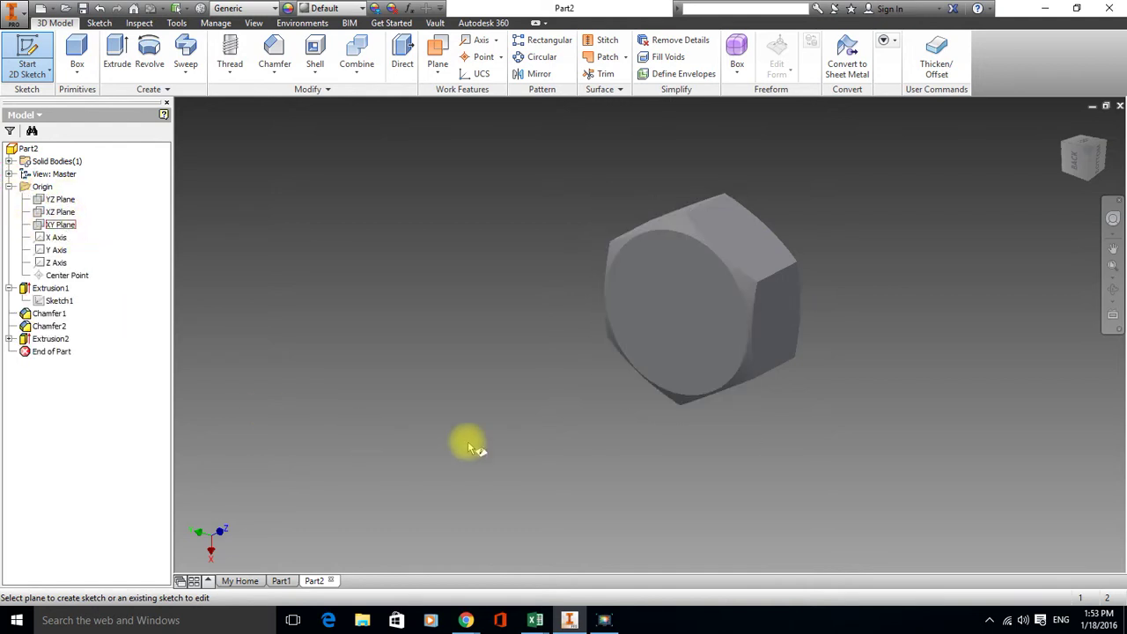
pyautogui.click(681, 305)
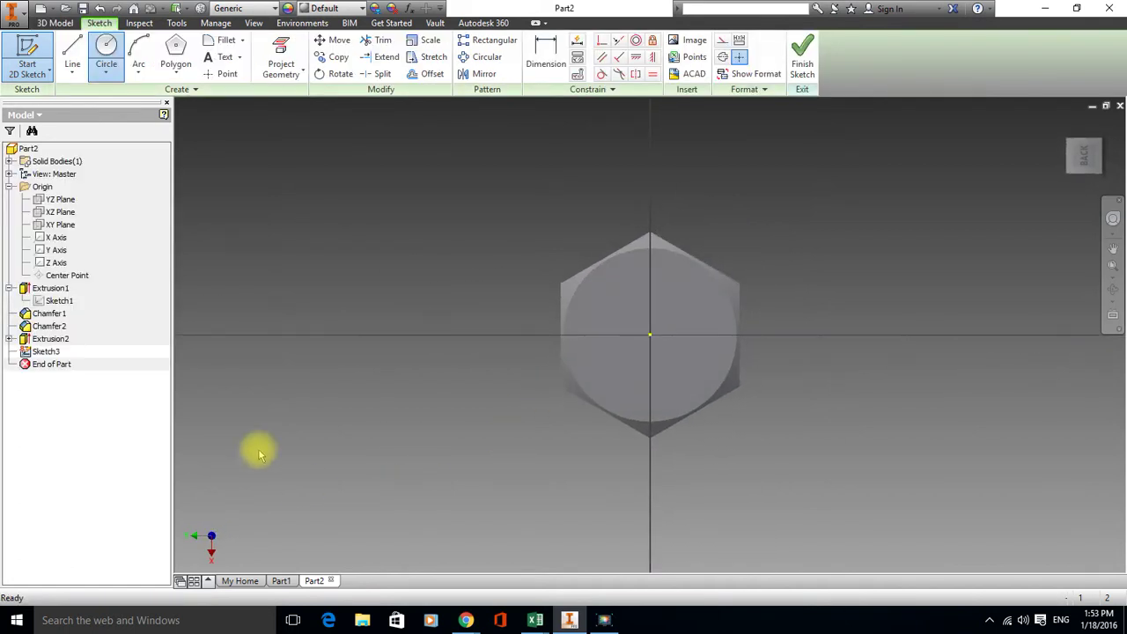
pyautogui.click(107, 49)
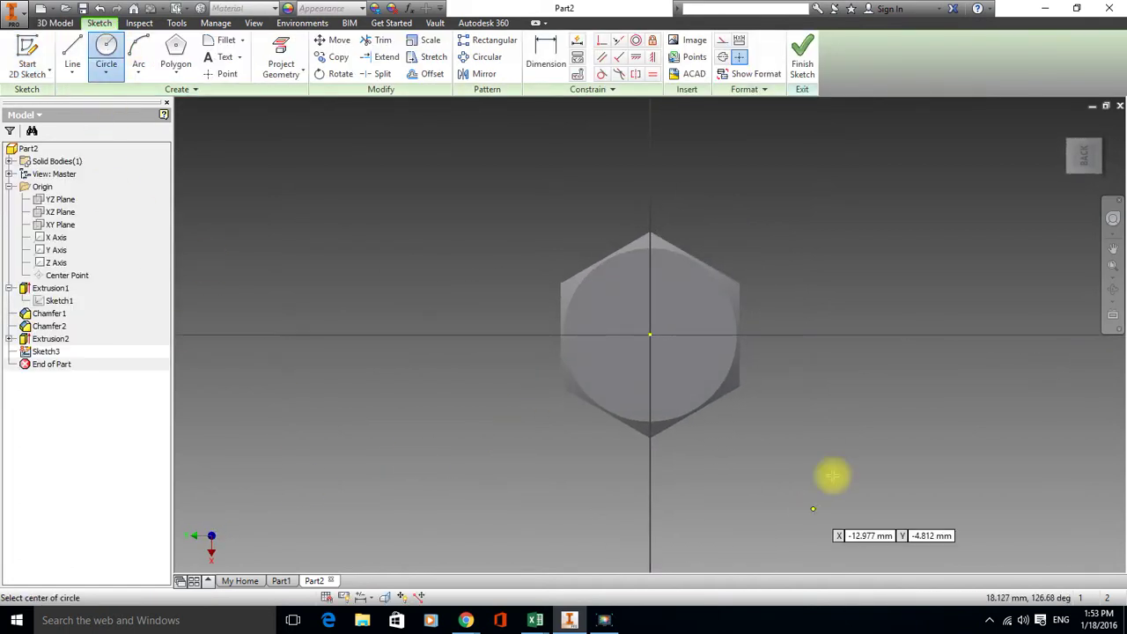
pyautogui.click(649, 335)
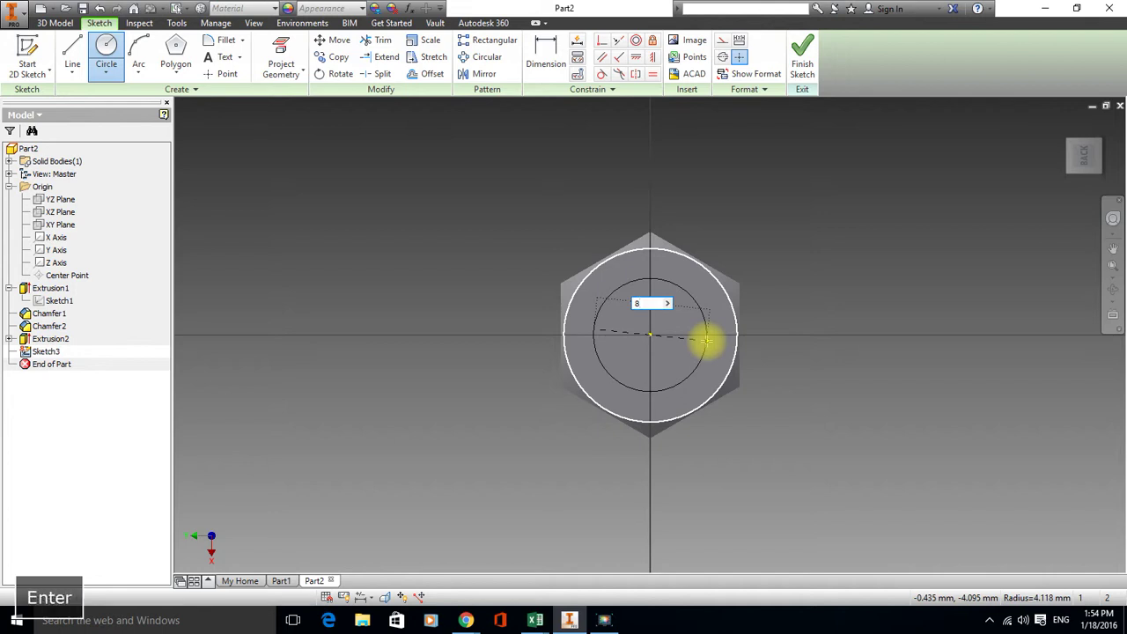
pyautogui.write('8')
pyautogui.press('Return')
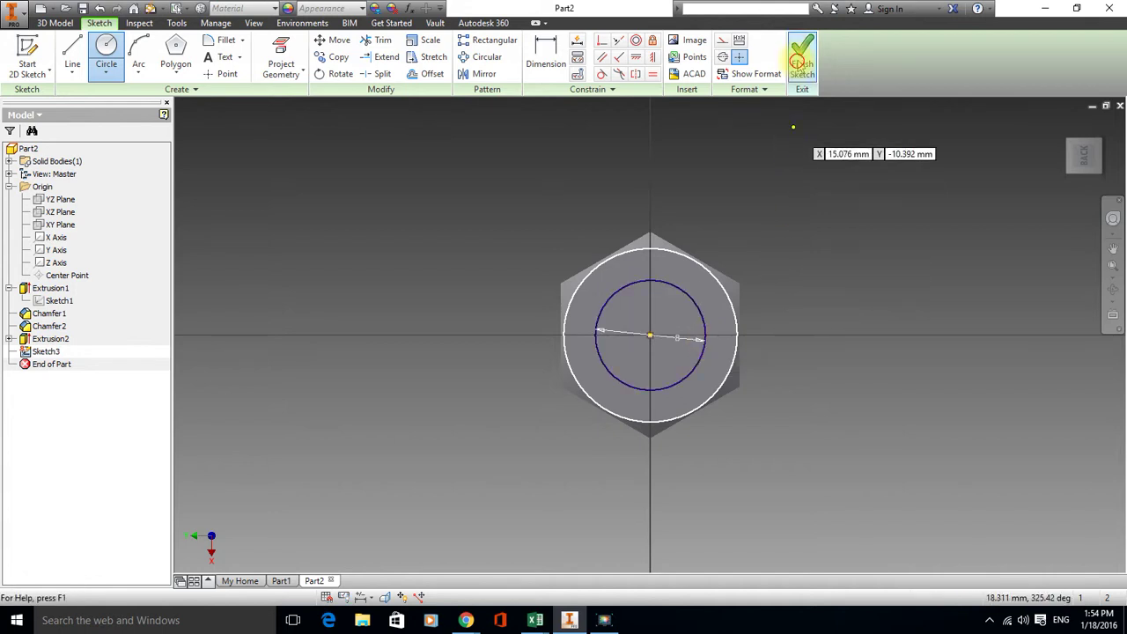
pyautogui.click(801, 60)
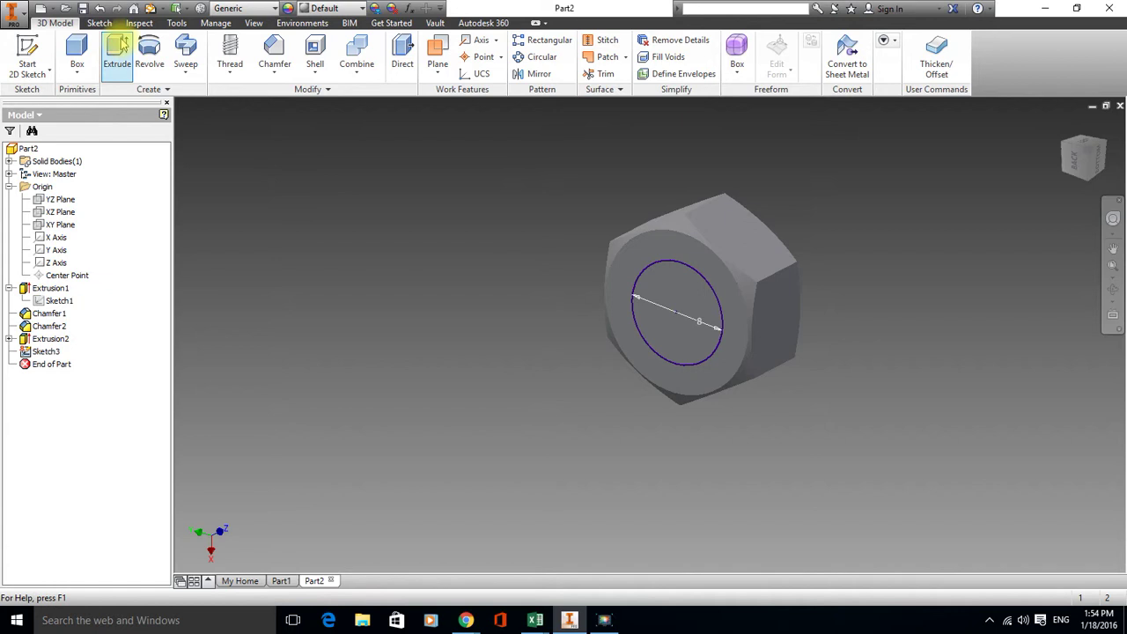
# Extrude the 8 mm circle 30 mm as a Join to form the shank
pyautogui.click(119, 51)
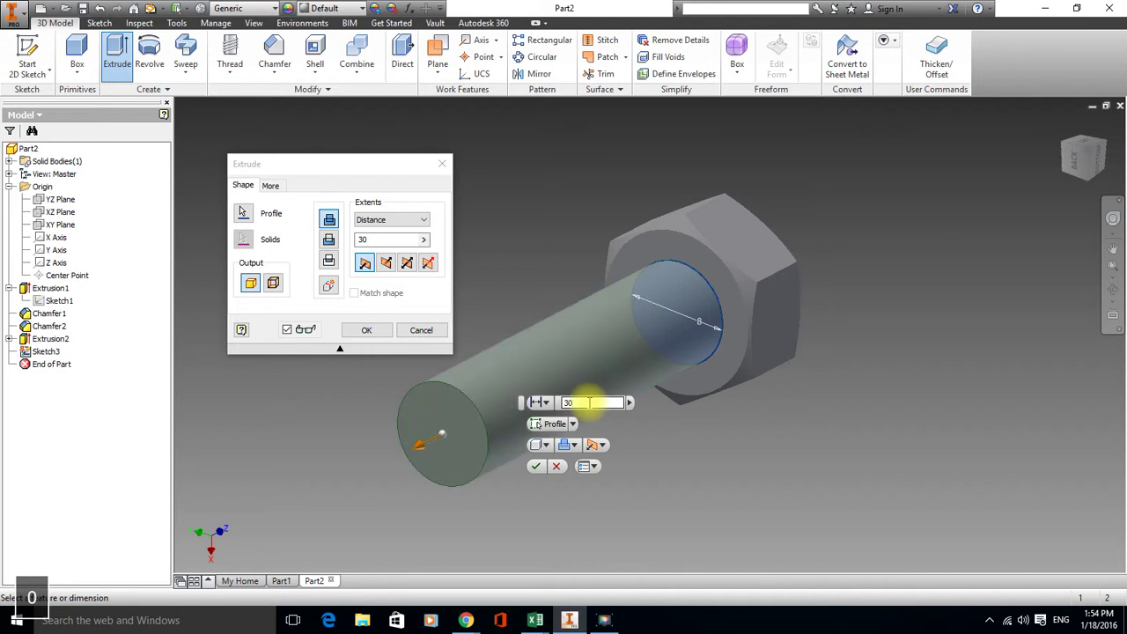
pyautogui.click(328, 285)
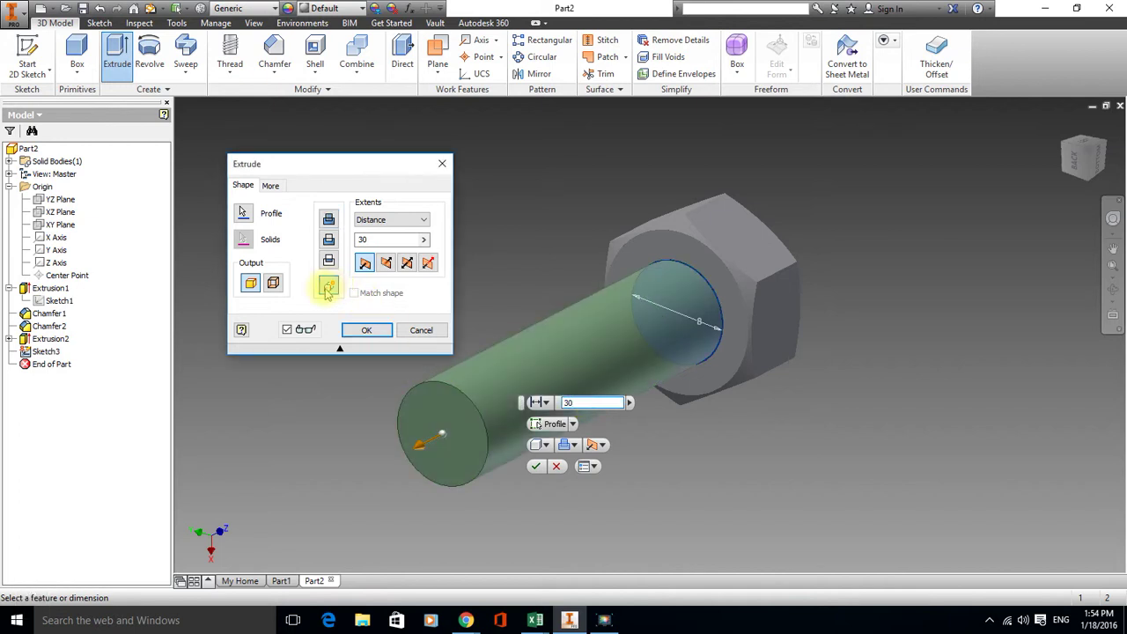
pyautogui.click(328, 221)
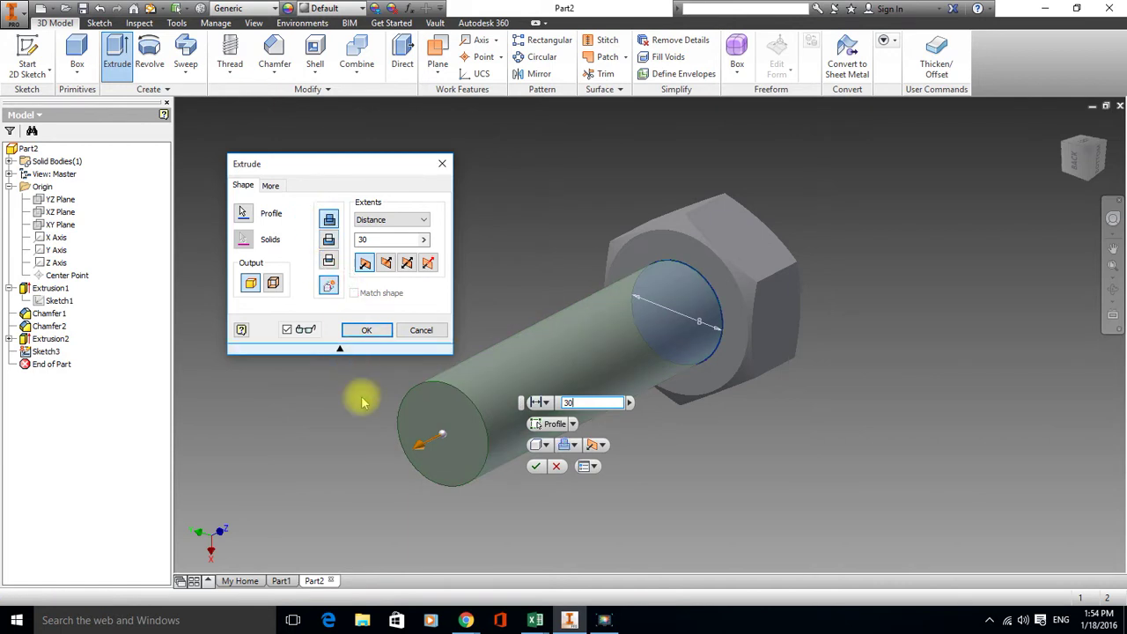
pyautogui.click(374, 335)
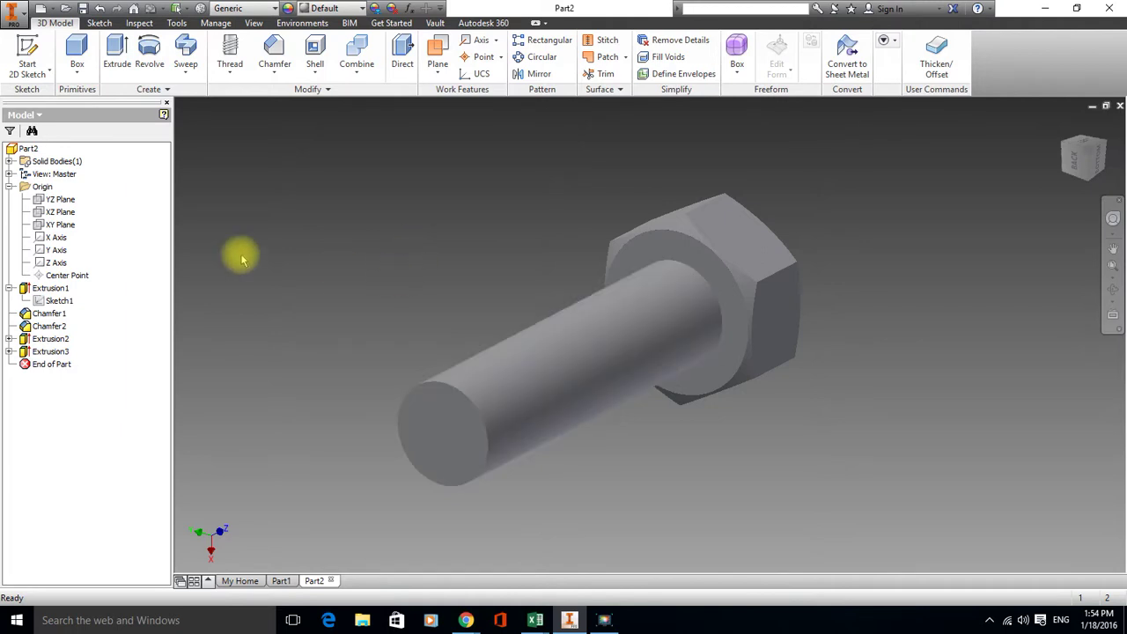
# Apply an ANSI Metric M8x1.25, class 6g, right-hand thread to the shank surface
pyautogui.click(231, 54)
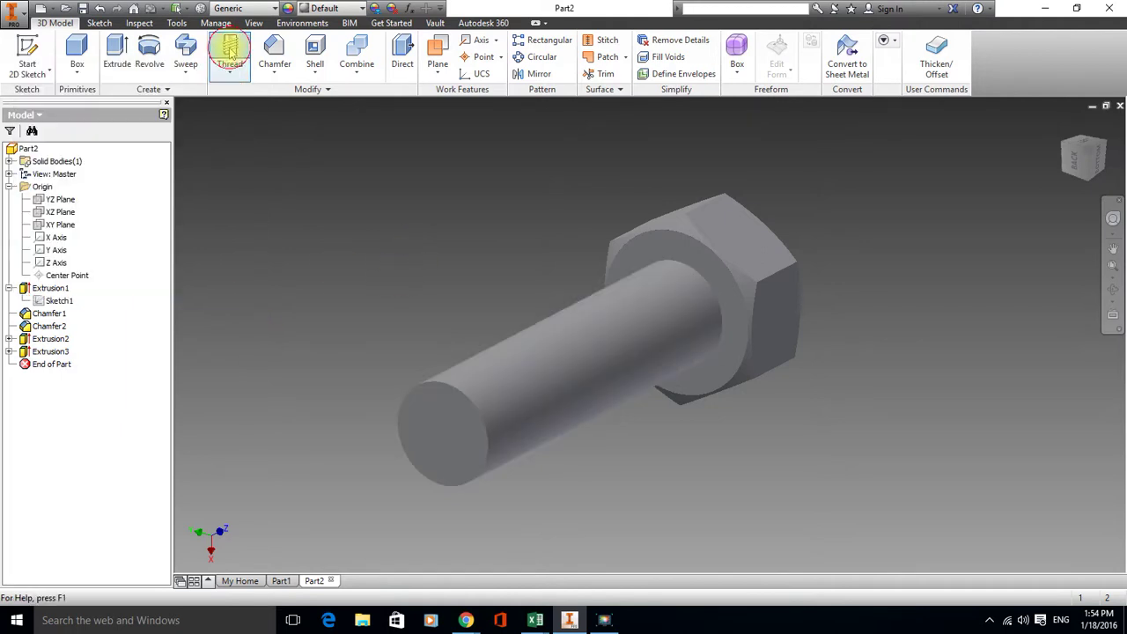
pyautogui.click(566, 345)
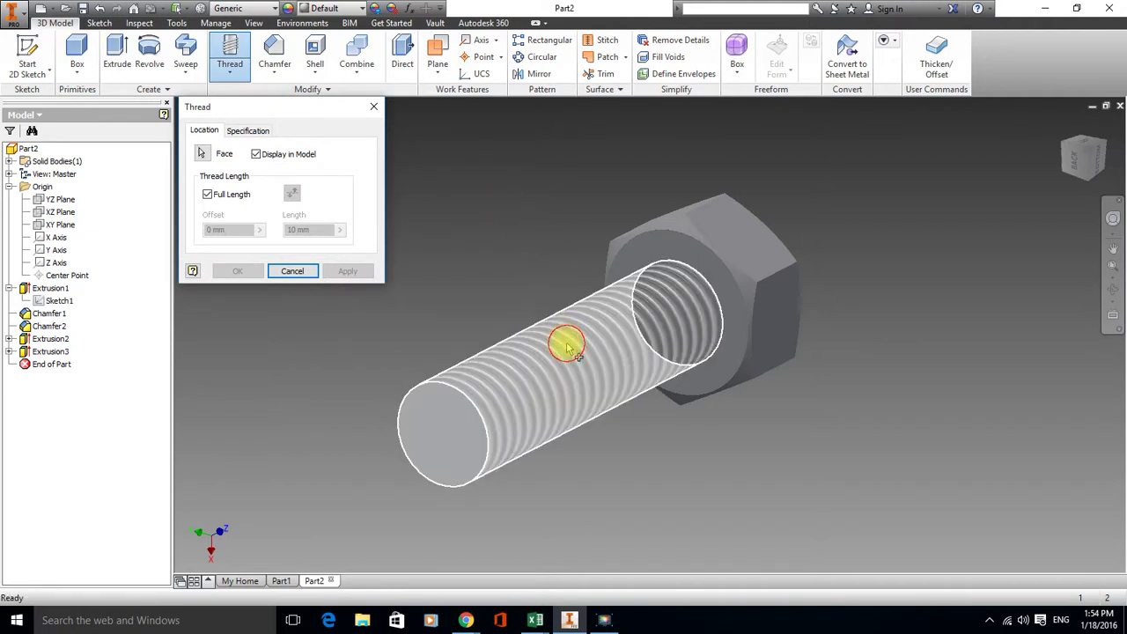
pyautogui.click(250, 131)
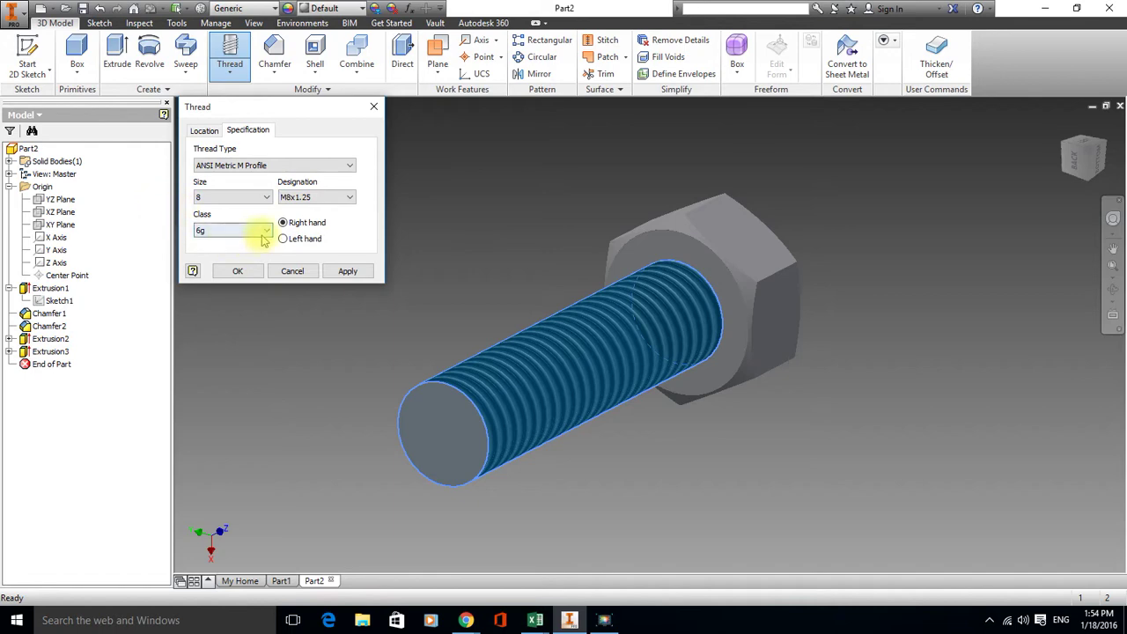
pyautogui.click(348, 271)
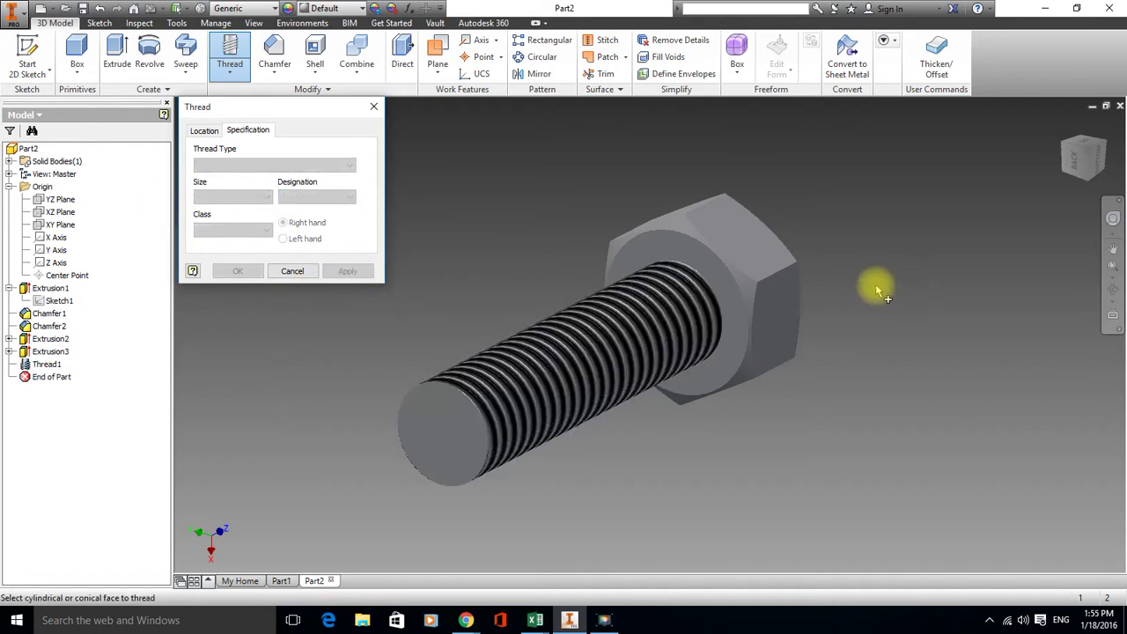
pyautogui.keyDown('shift'); pyautogui.moveTo(875, 284); pyautogui.dragTo(837, 272, button='middle'); pyautogui.keyUp('shift')
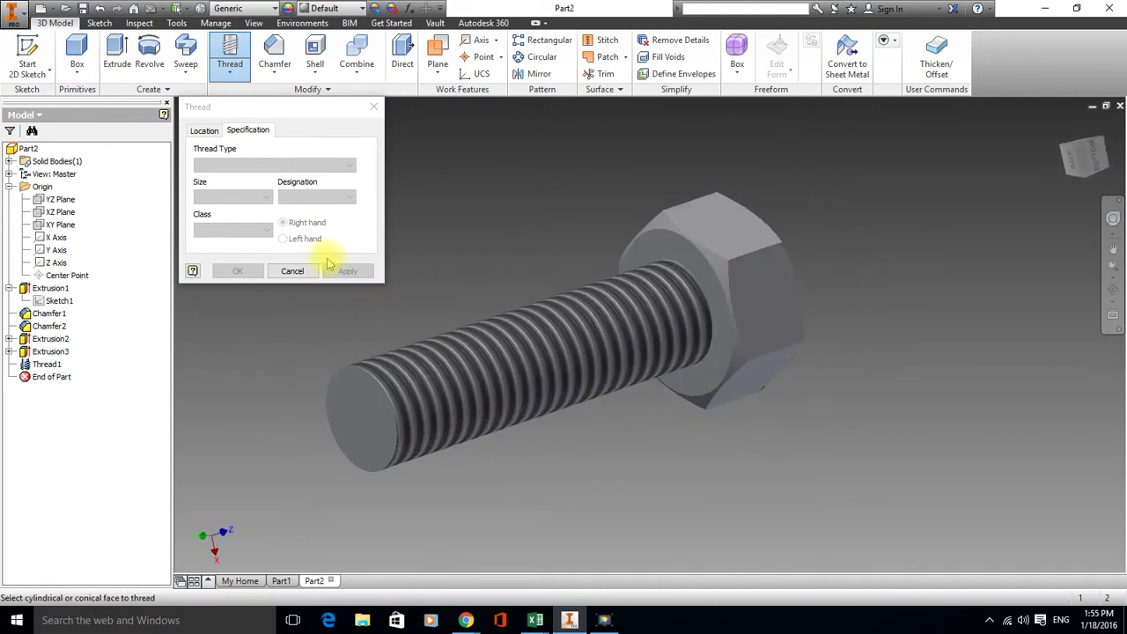
pyautogui.click(302, 276)
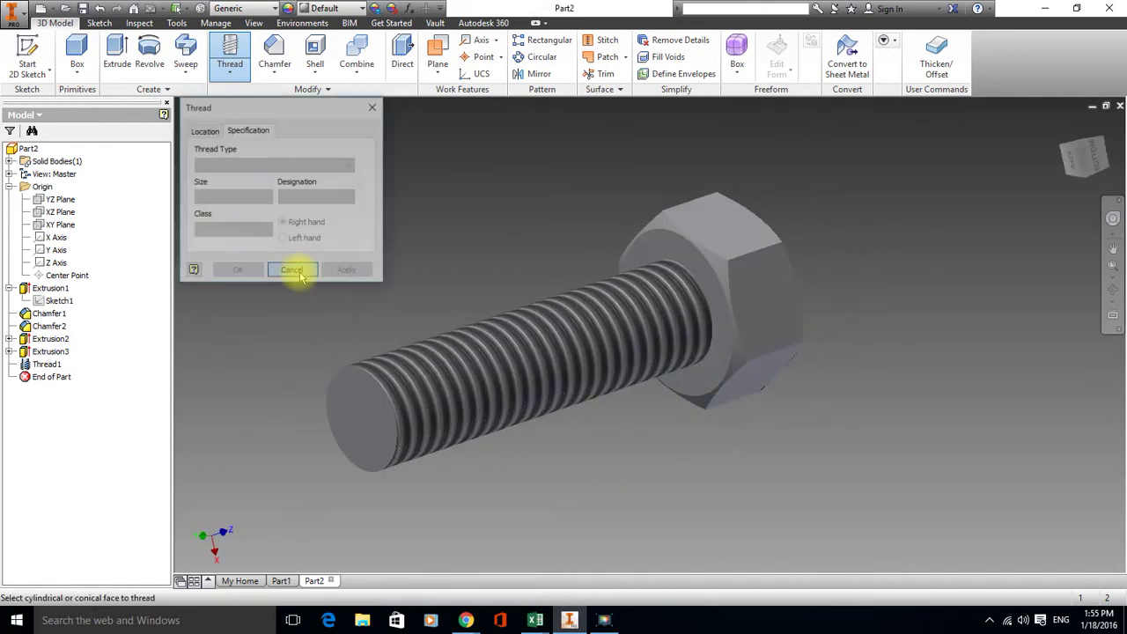
# Edit Thread1, turn off Full Length and set the thread length to 28 mm
pyautogui.click(47, 364)
pyautogui.rightClick(47, 364)
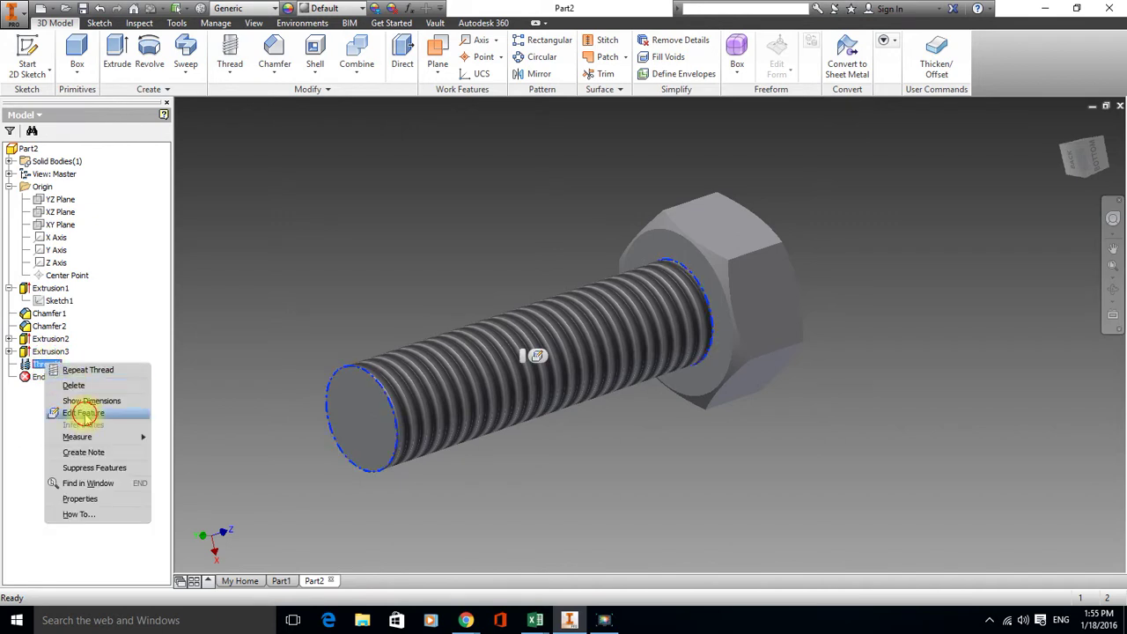
pyautogui.click(83, 413)
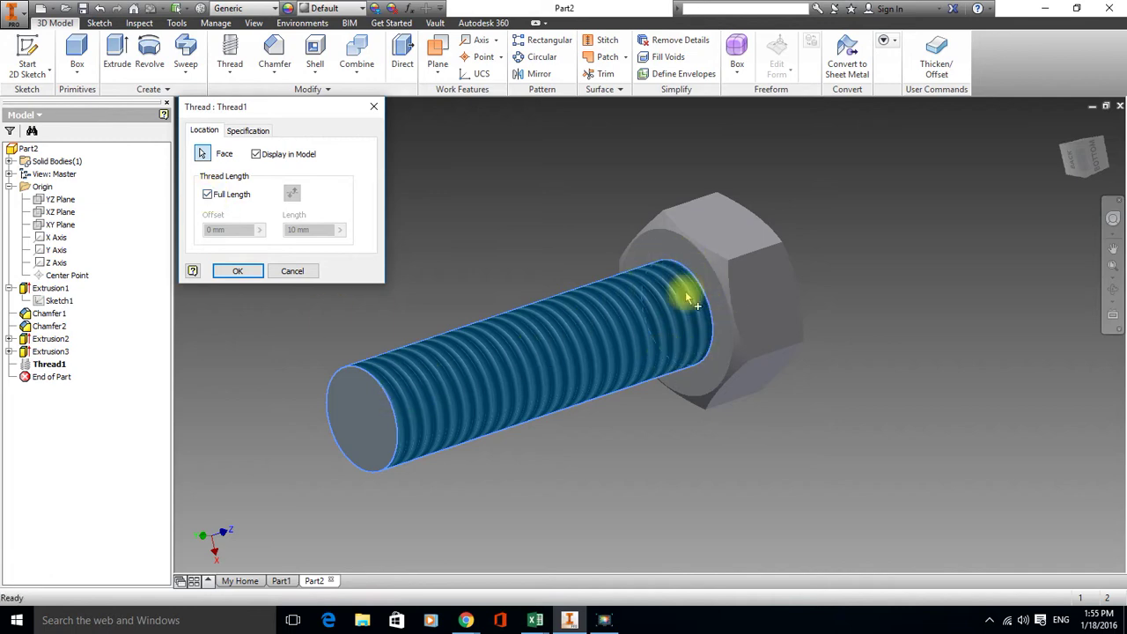
pyautogui.click(207, 195)
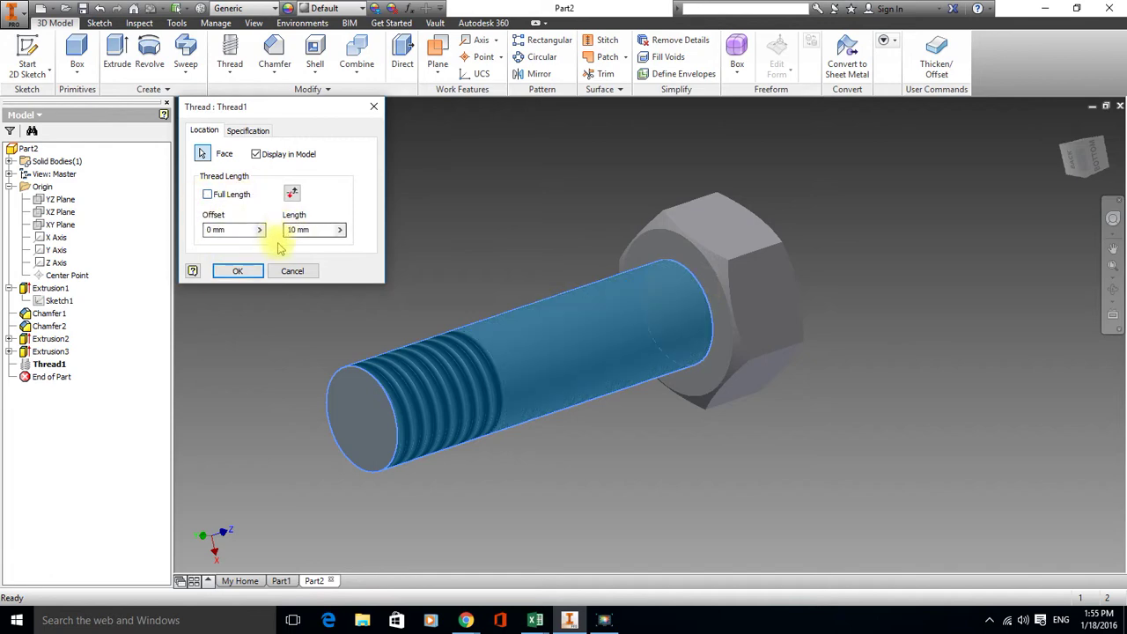
pyautogui.click(317, 230)
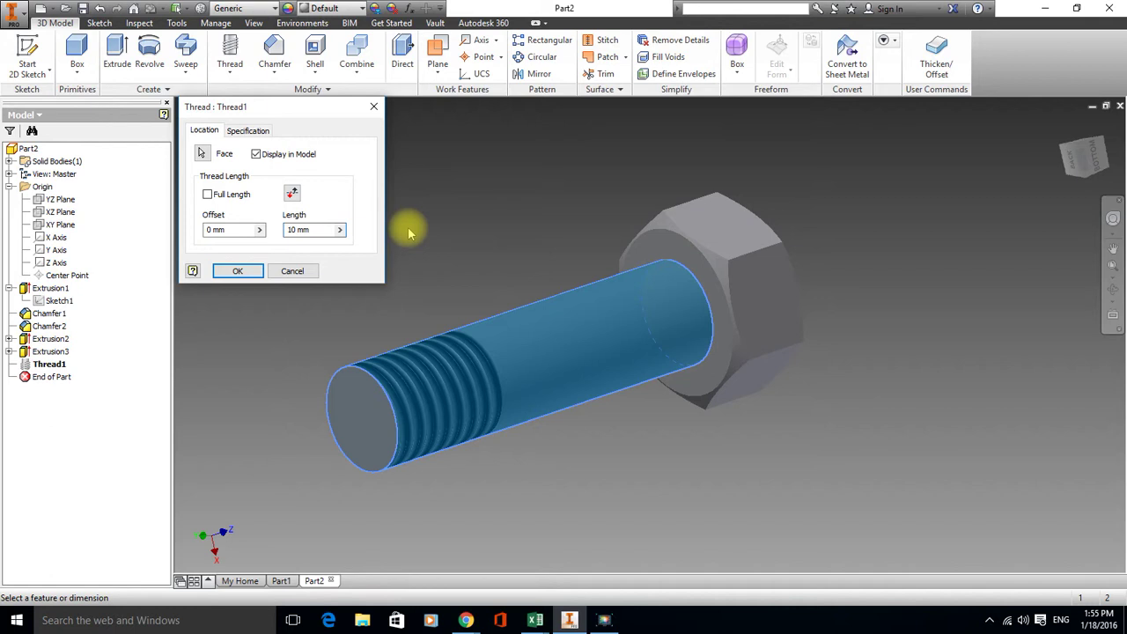
pyautogui.press('BackSpace')
pyautogui.press('BackSpace')
pyautogui.press('BackSpace')
pyautogui.press('BackSpace')
pyautogui.press('BackSpace')
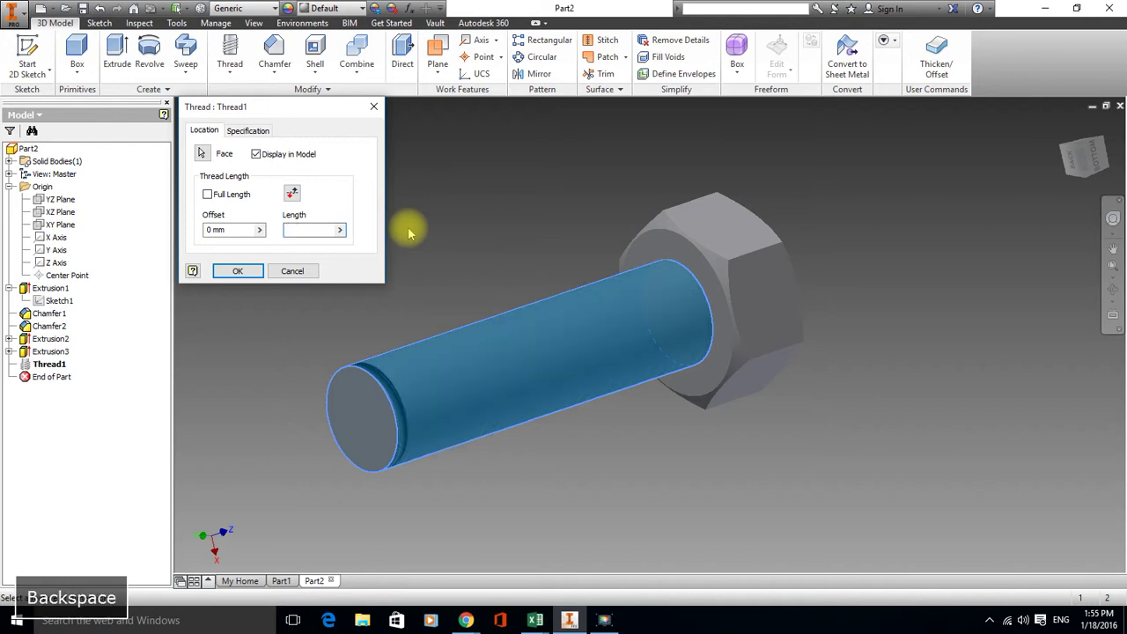
pyautogui.write('2')
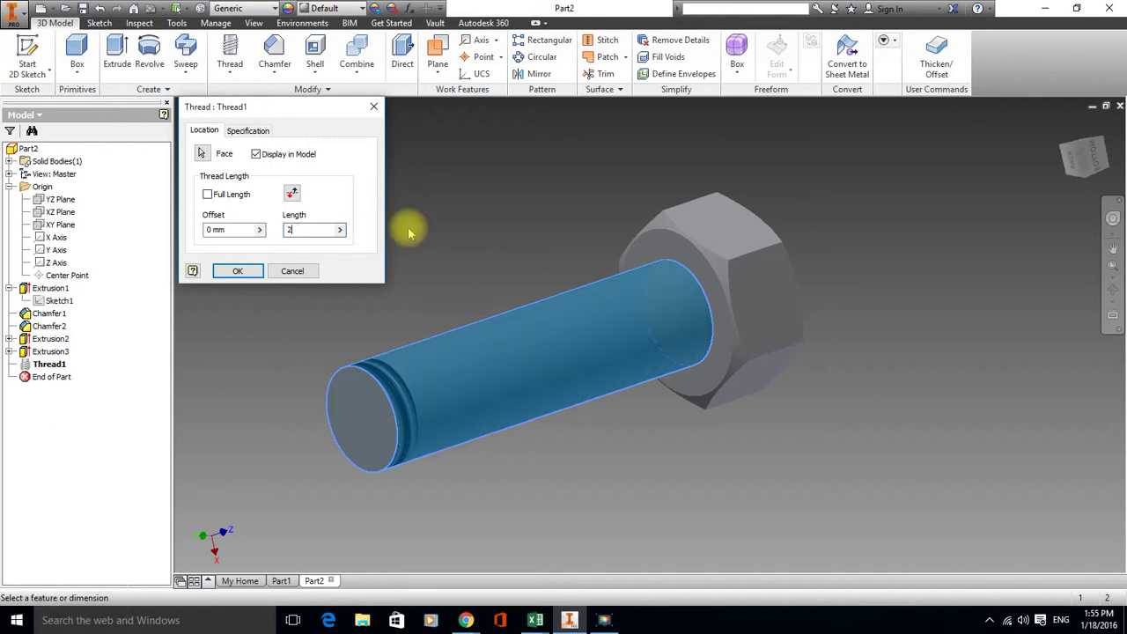
pyautogui.write('8')
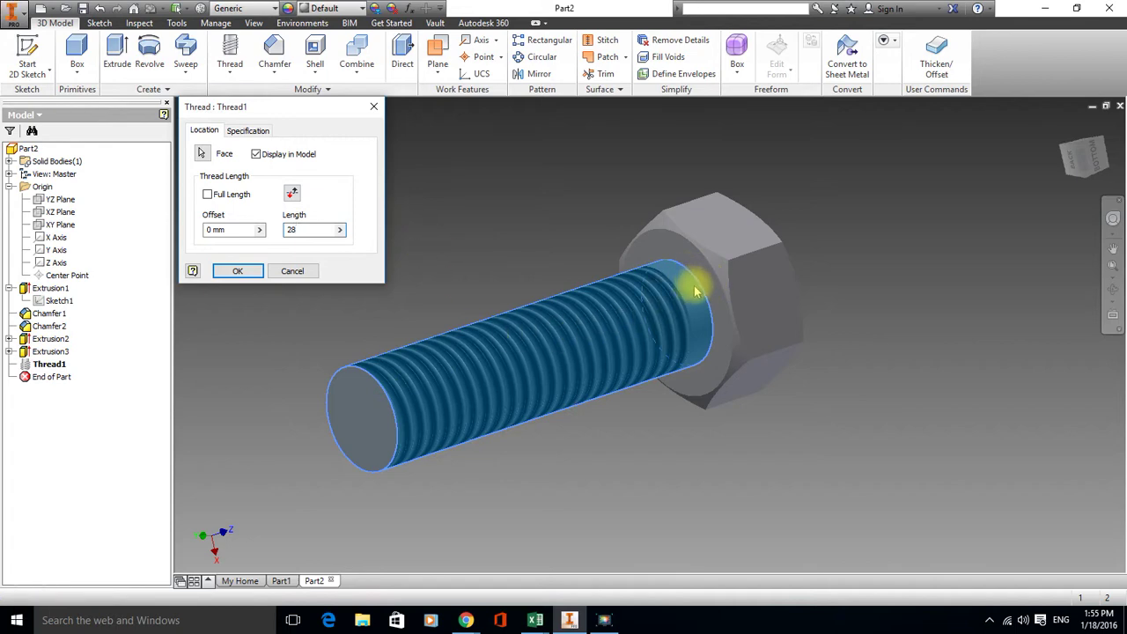
pyautogui.click(238, 273)
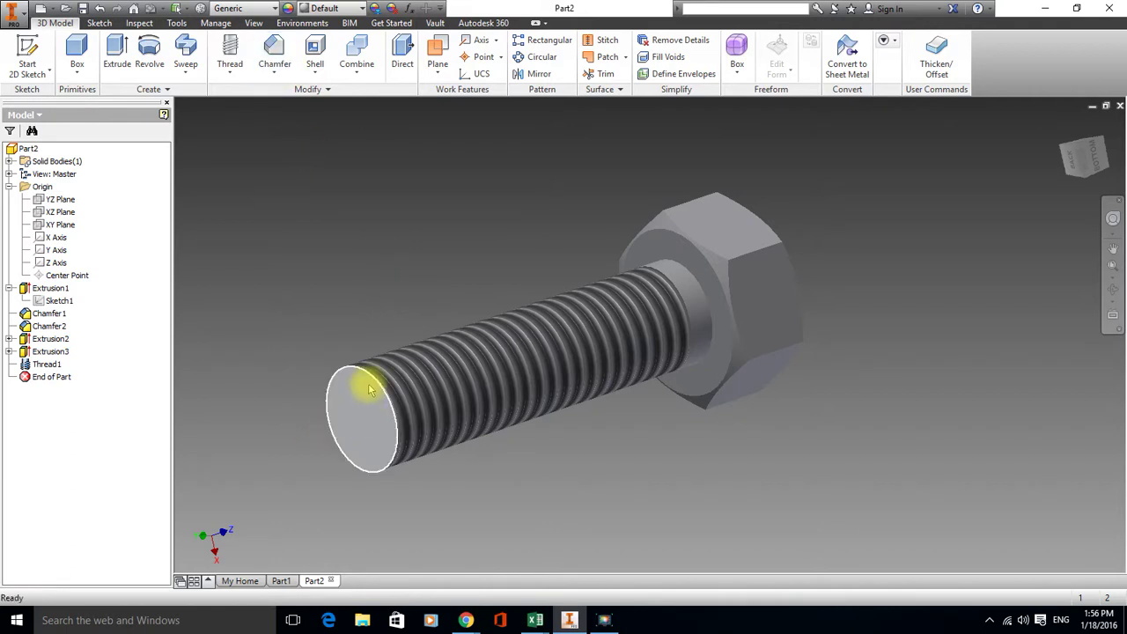
# Add a 1 mm single-distance chamfer to the circular edge at the bolt tip
pyautogui.click(271, 49)
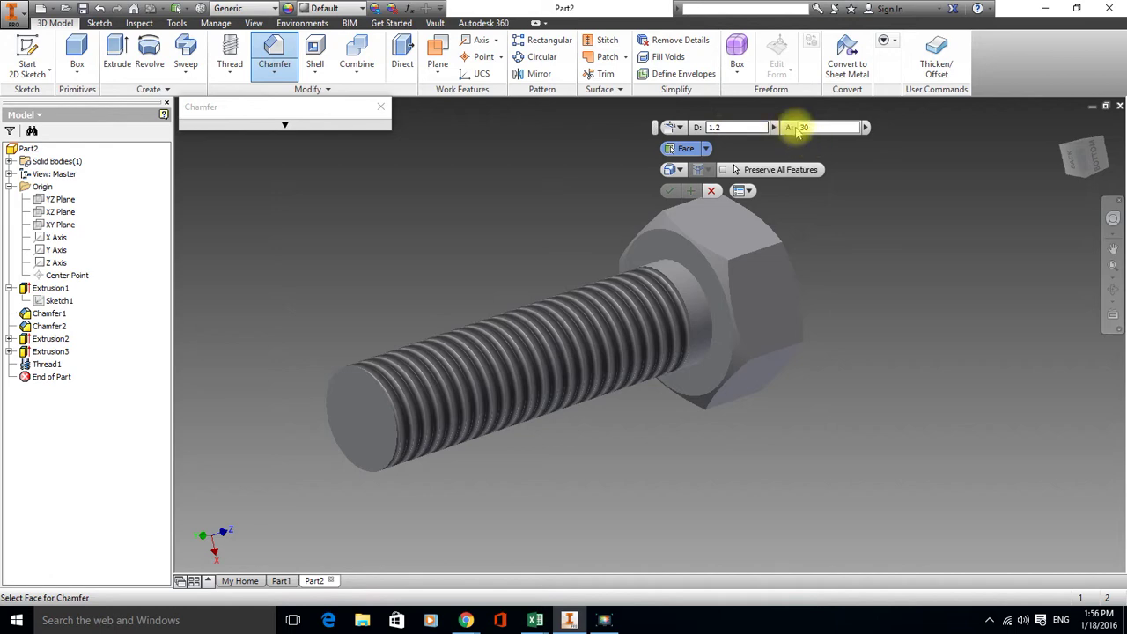
pyautogui.click(680, 128)
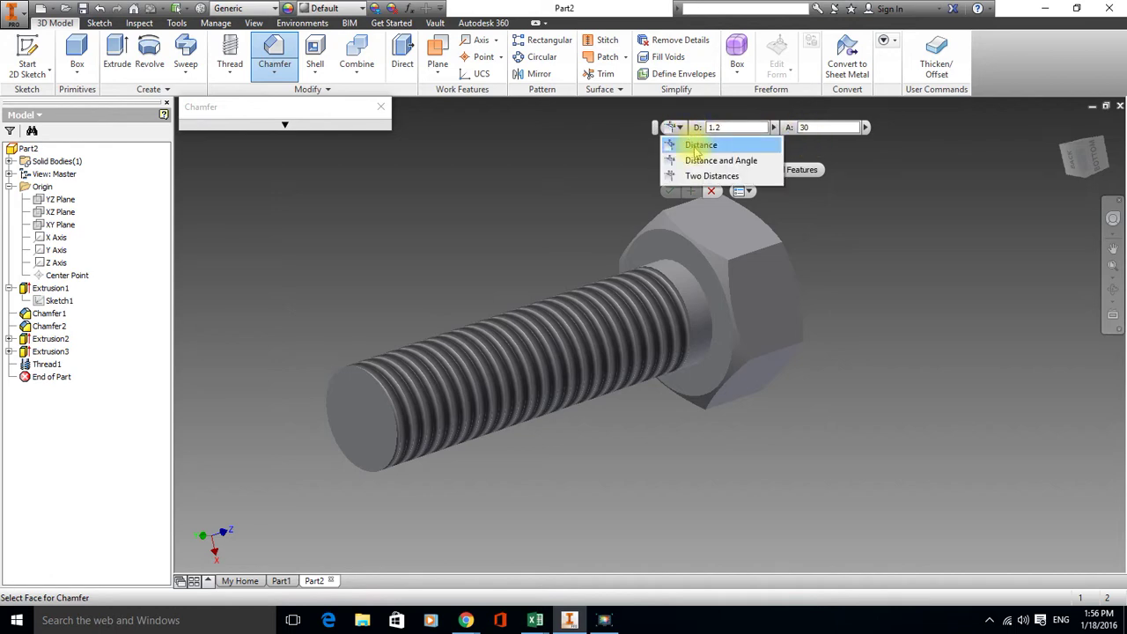
pyautogui.click(692, 138)
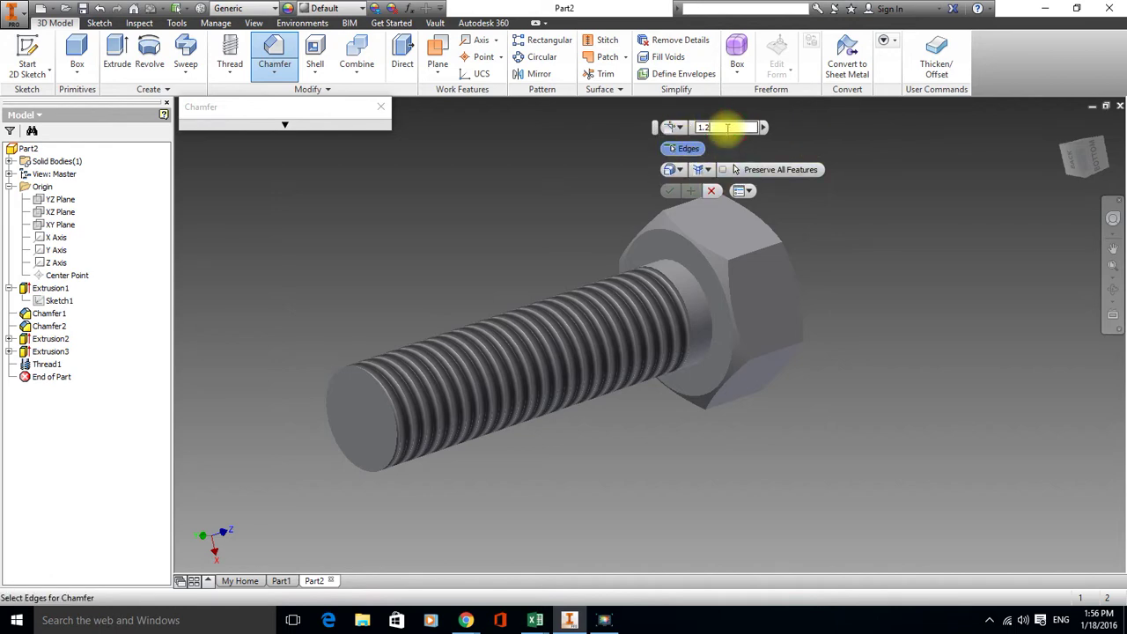
pyautogui.click(727, 128)
pyautogui.press('BackSpace')
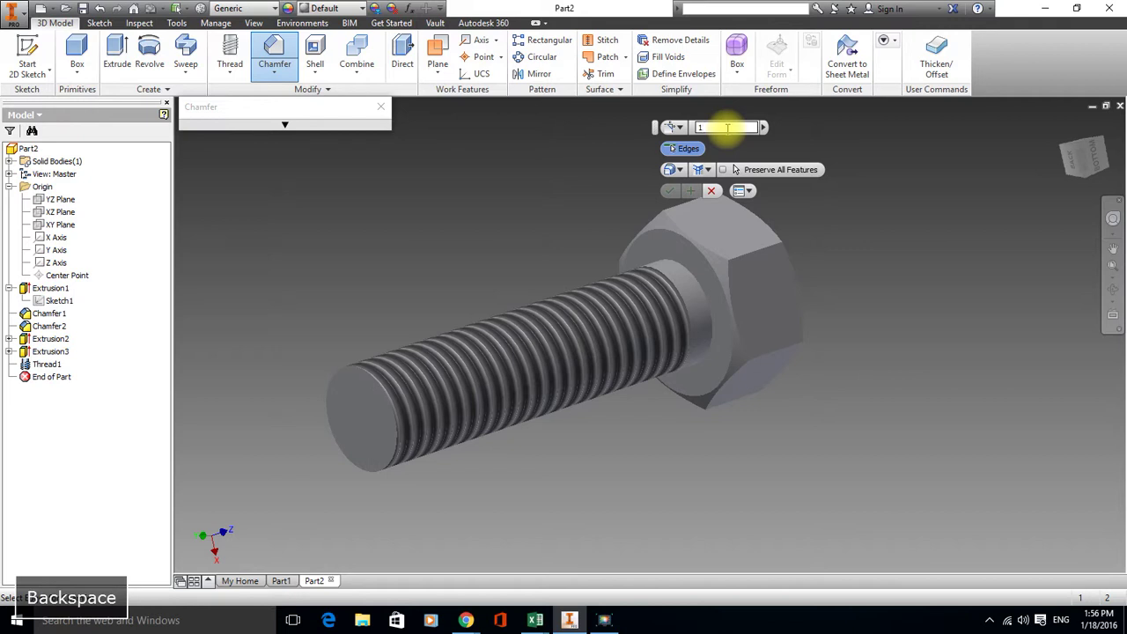
pyautogui.click(382, 389)
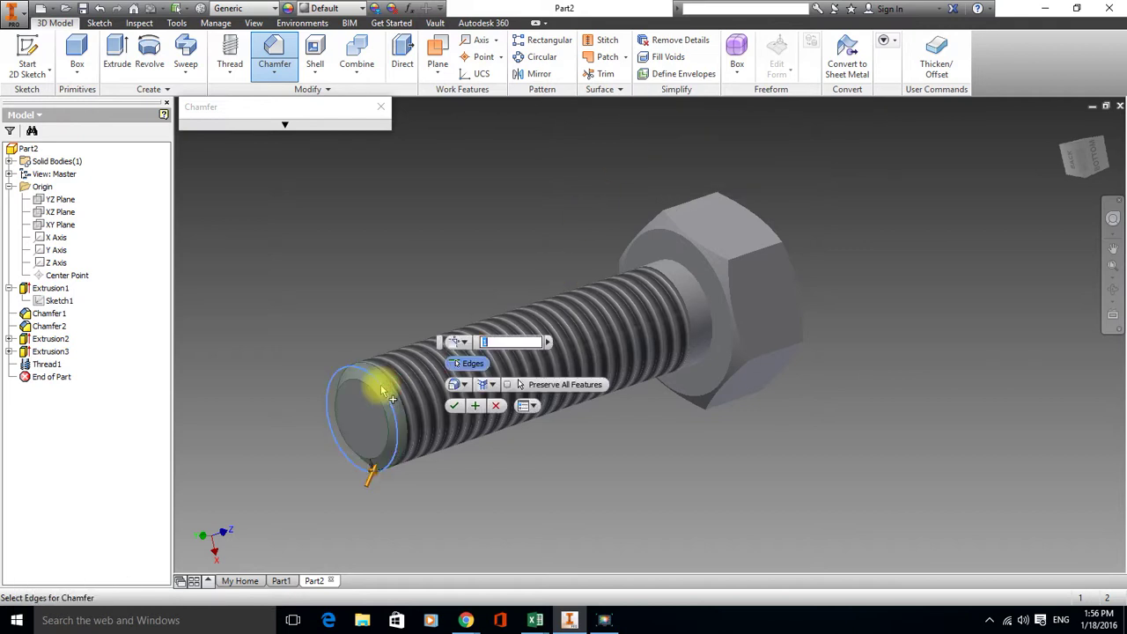
pyautogui.click(453, 408)
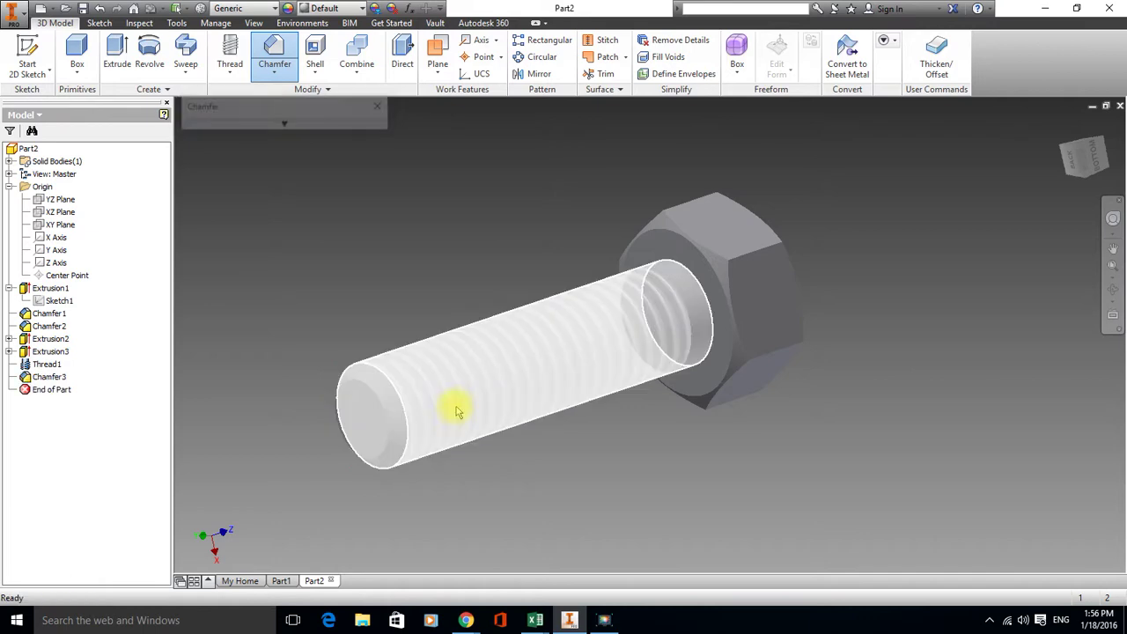
# Fillet the edge where the shank meets the hex head with a 0.8 mm radius
pyautogui.click(274, 74)
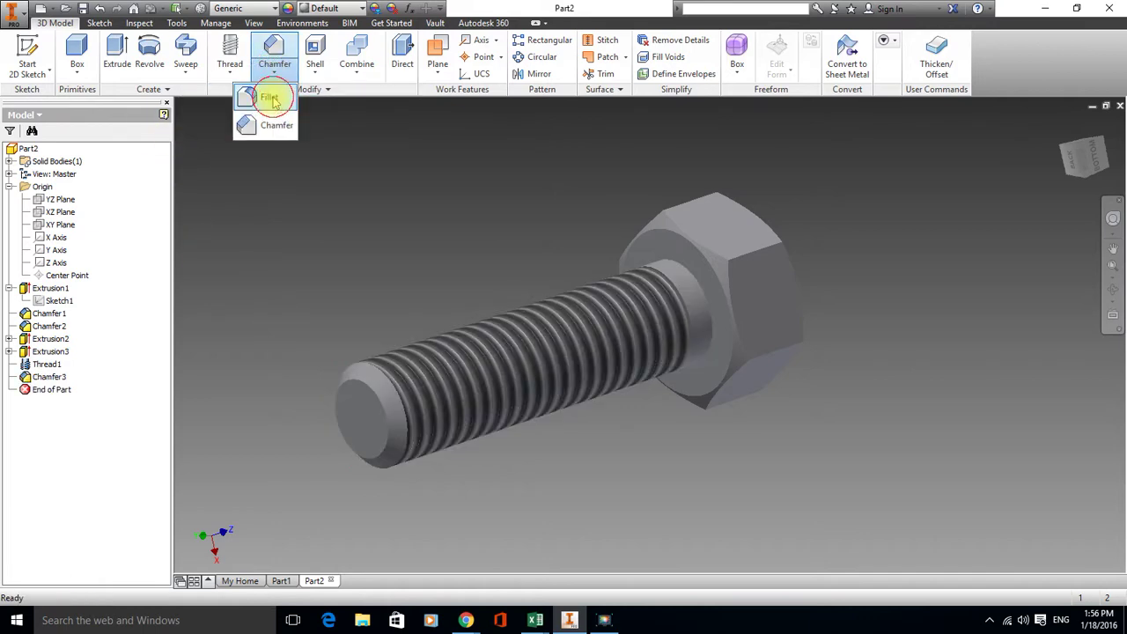
pyautogui.click(269, 98)
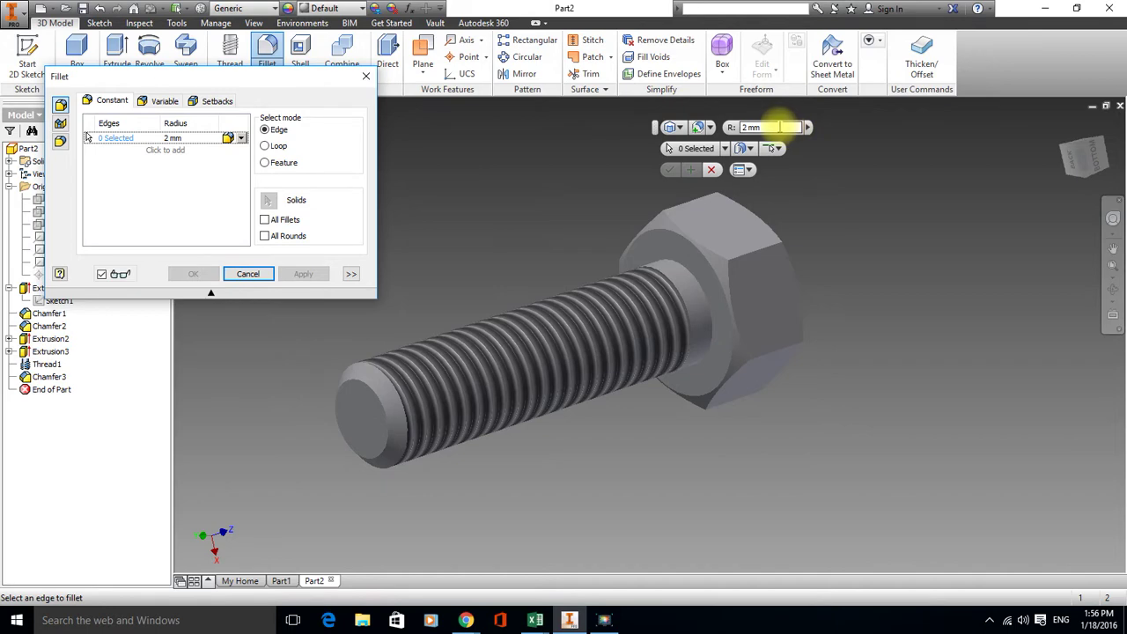
pyautogui.press('BackSpace')
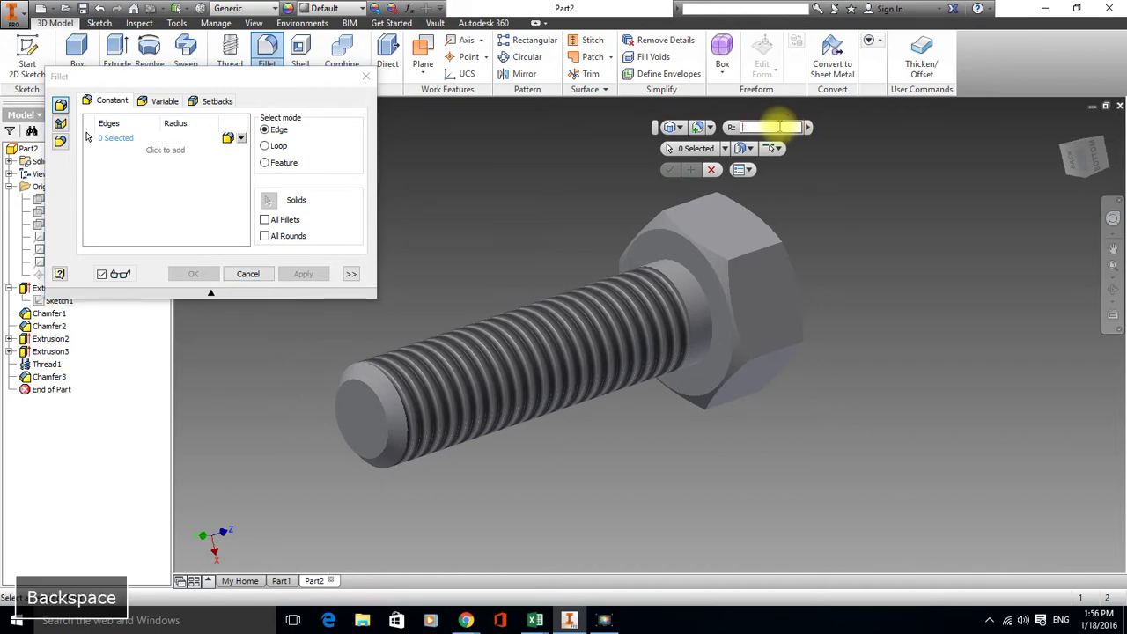
pyautogui.write('0.8')
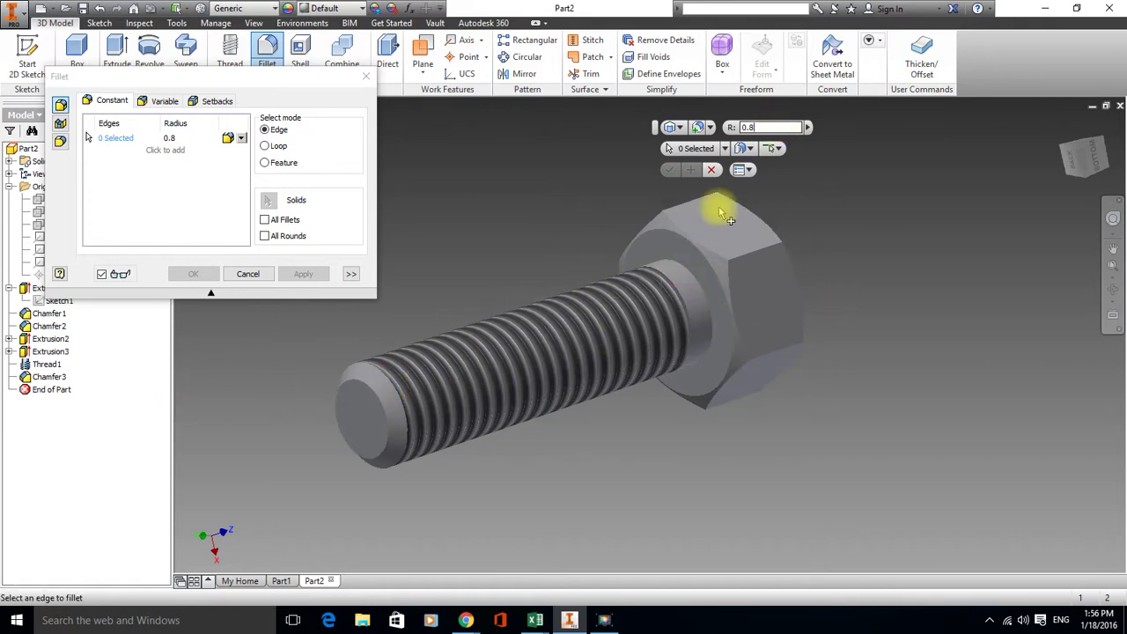
pyautogui.click(717, 309)
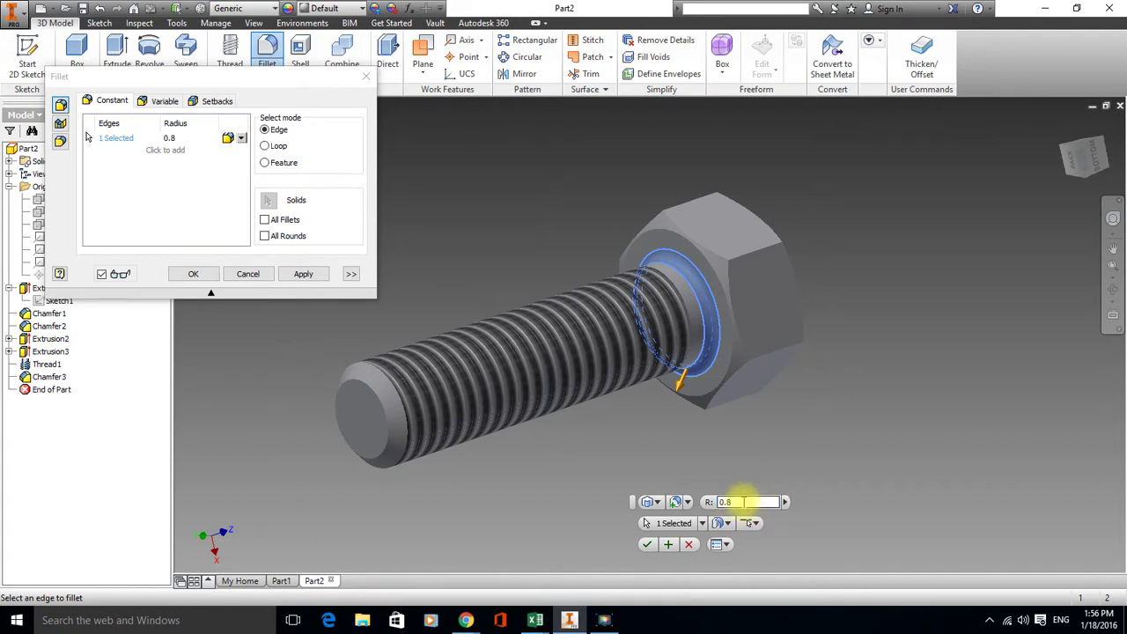
pyautogui.moveTo(799, 451); pyautogui.dragTo(834, 399, button='middle')
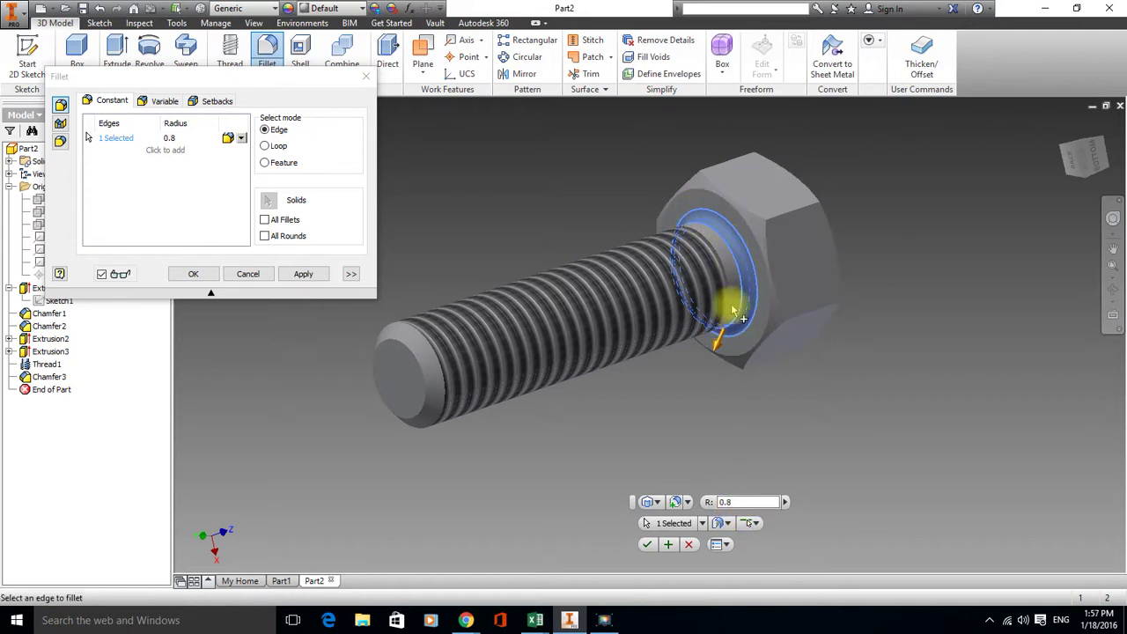
pyautogui.click(649, 547)
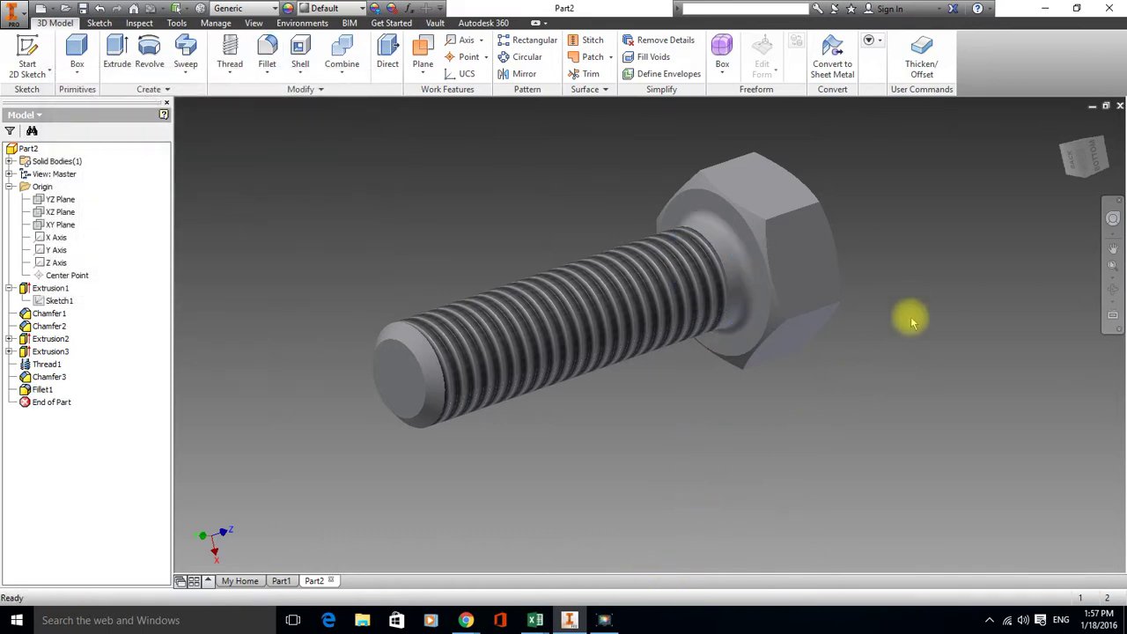
pyautogui.keyDown('shift'); pyautogui.moveTo(898, 277); pyautogui.dragTo(619, 493, button='middle'); pyautogui.keyUp('shift')
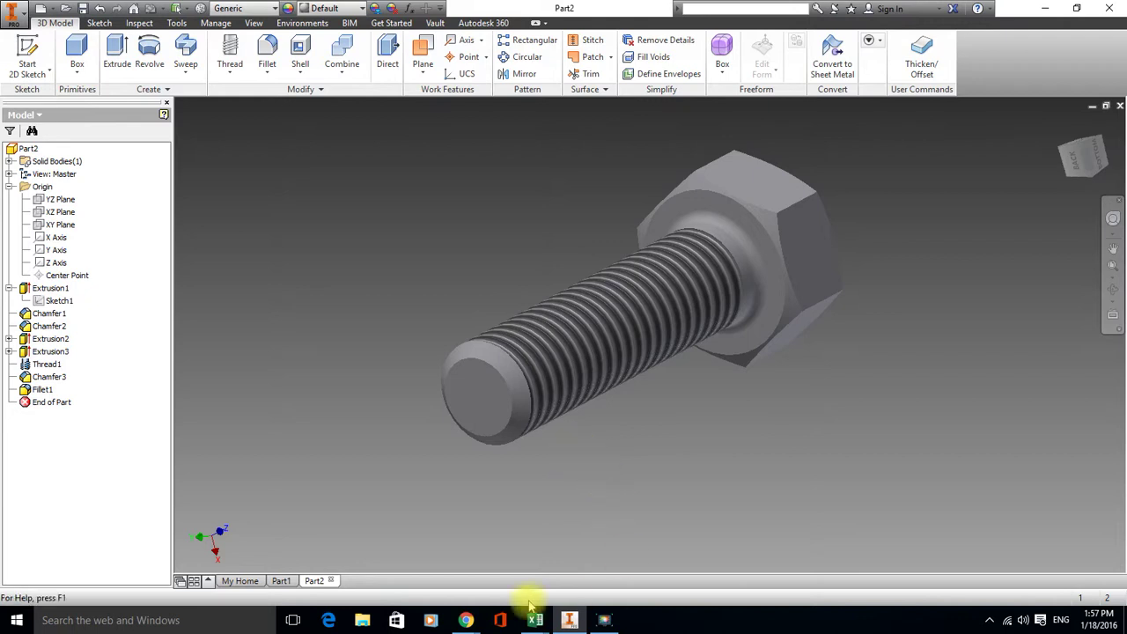
pyautogui.click(35, 389)
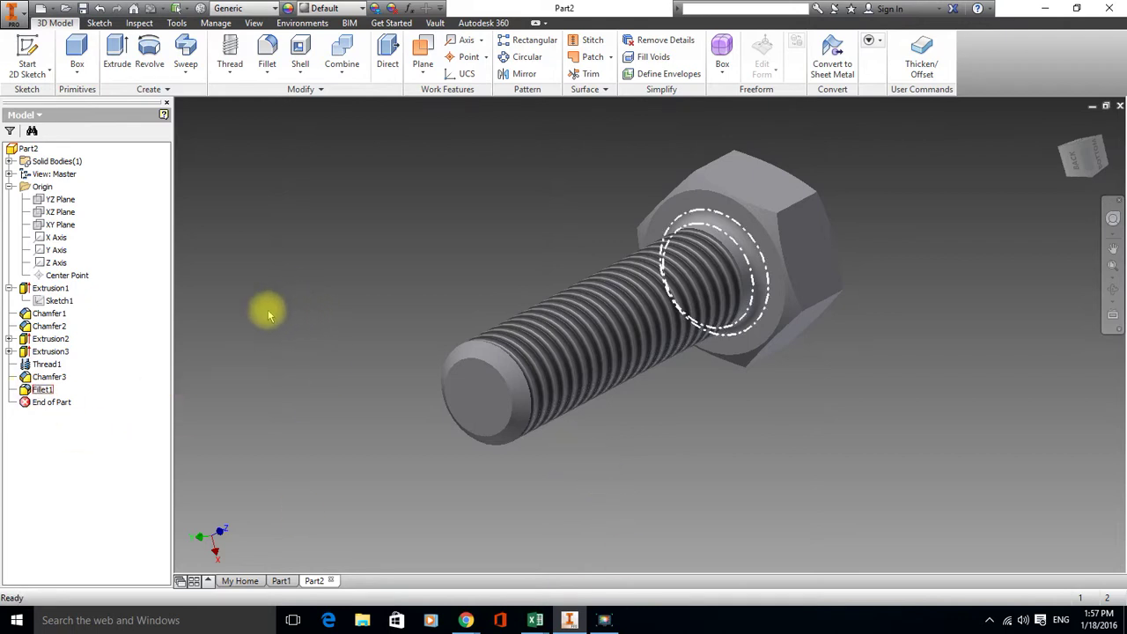